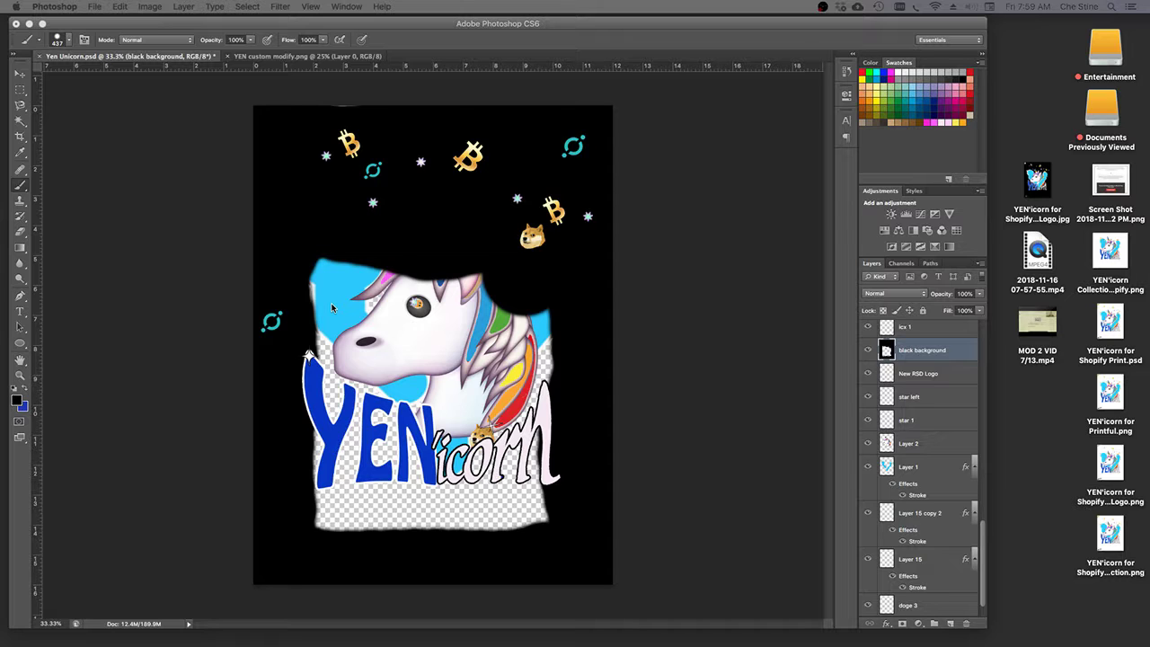
Step: Brush black over the remaining transparent area of the black background layer until the whole canvas is covered
{"action": "left_click", "coordinate": [309, 58]}
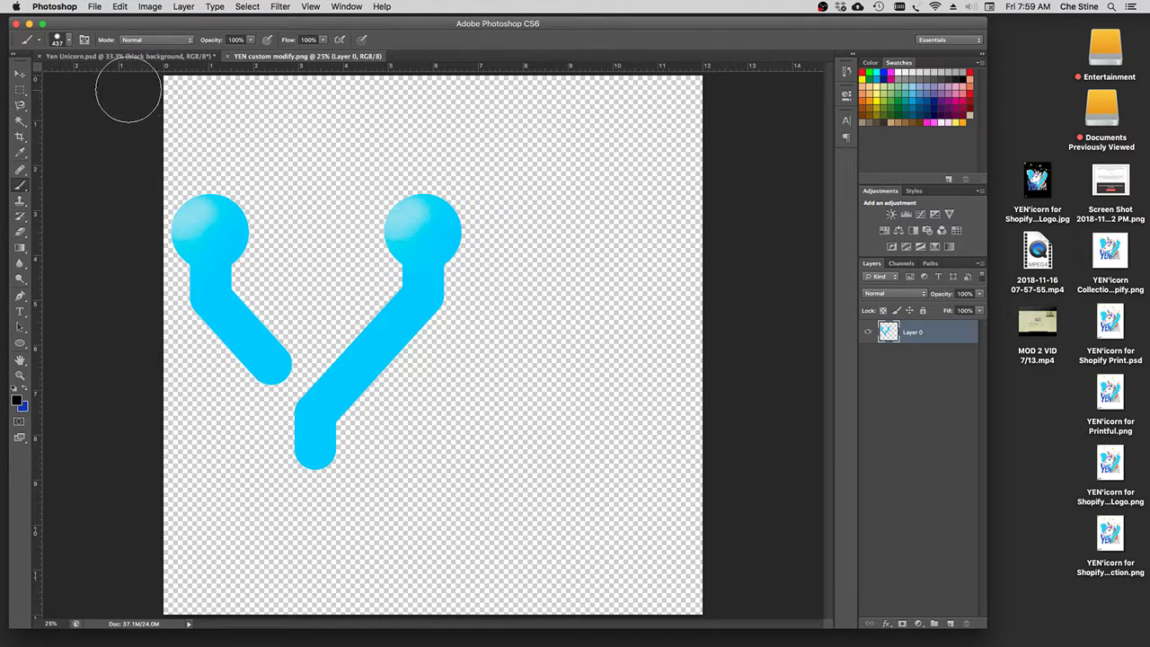
{"action": "left_click", "coordinate": [150, 58]}
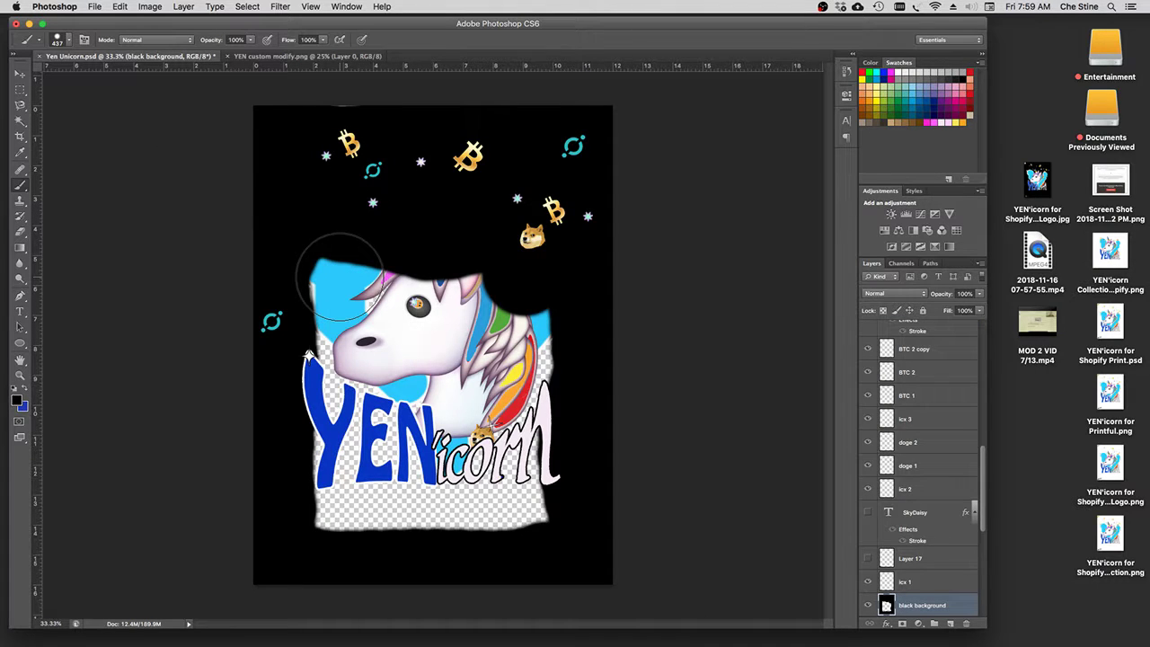
{"action": "mouse_move", "coordinate": [346, 319]}
{"action": "left_mouse_down"}
{"action": "mouse_move", "coordinate": [373, 296]}
{"action": "mouse_move", "coordinate": [318, 263]}
{"action": "mouse_move", "coordinate": [317, 453]}
{"action": "mouse_move", "coordinate": [336, 507]}
{"action": "mouse_move", "coordinate": [531, 524]}
{"action": "mouse_move", "coordinate": [525, 345]}
{"action": "mouse_move", "coordinate": [485, 311]}
{"action": "mouse_move", "coordinate": [378, 282]}
{"action": "mouse_move", "coordinate": [351, 371]}
{"action": "mouse_move", "coordinate": [352, 432]}
{"action": "mouse_move", "coordinate": [375, 475]}
{"action": "mouse_move", "coordinate": [440, 472]}
{"action": "mouse_move", "coordinate": [510, 440]}
{"action": "mouse_move", "coordinate": [441, 351]}
{"action": "mouse_move", "coordinate": [383, 363]}
{"action": "mouse_move", "coordinate": [423, 431]}
{"action": "mouse_move", "coordinate": [476, 476]}
{"action": "mouse_move", "coordinate": [451, 432]}
{"action": "left_mouse_up"}
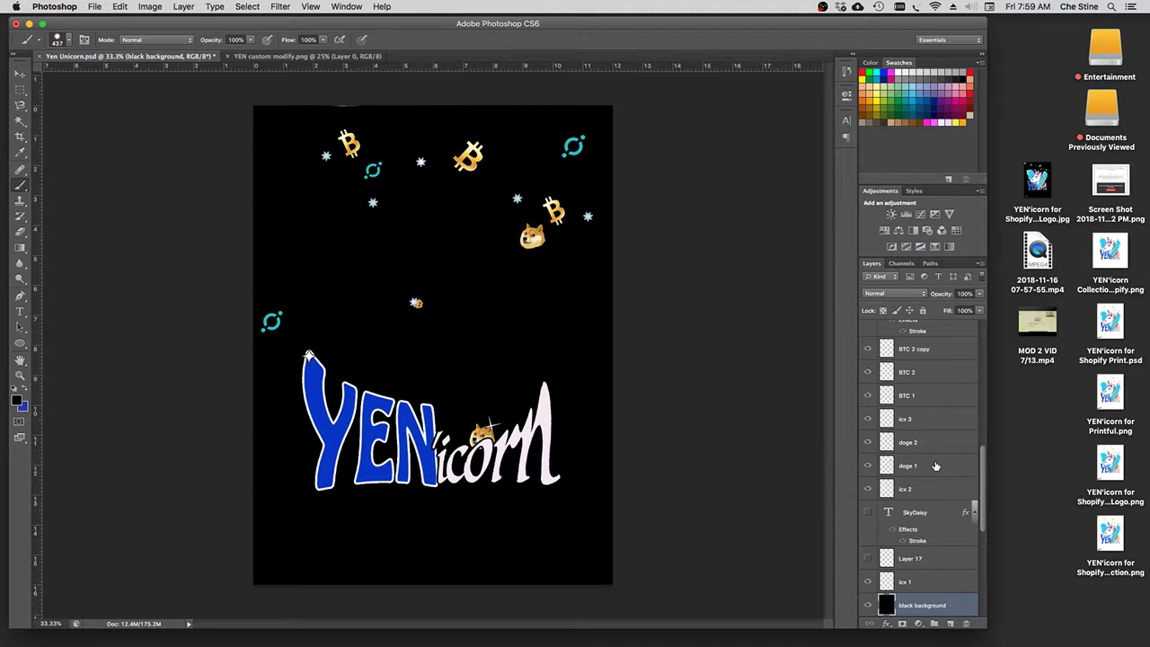
Step: Move the black background layer beneath Layer 1 and above Layer 15 copy 2 in the layer stack
{"action": "scroll", "coordinate": [936, 466], "scroll_direction": "down", "scroll_amount": 4}
{"action": "scroll", "coordinate": [935, 466], "scroll_direction": "down", "scroll_amount": 4}
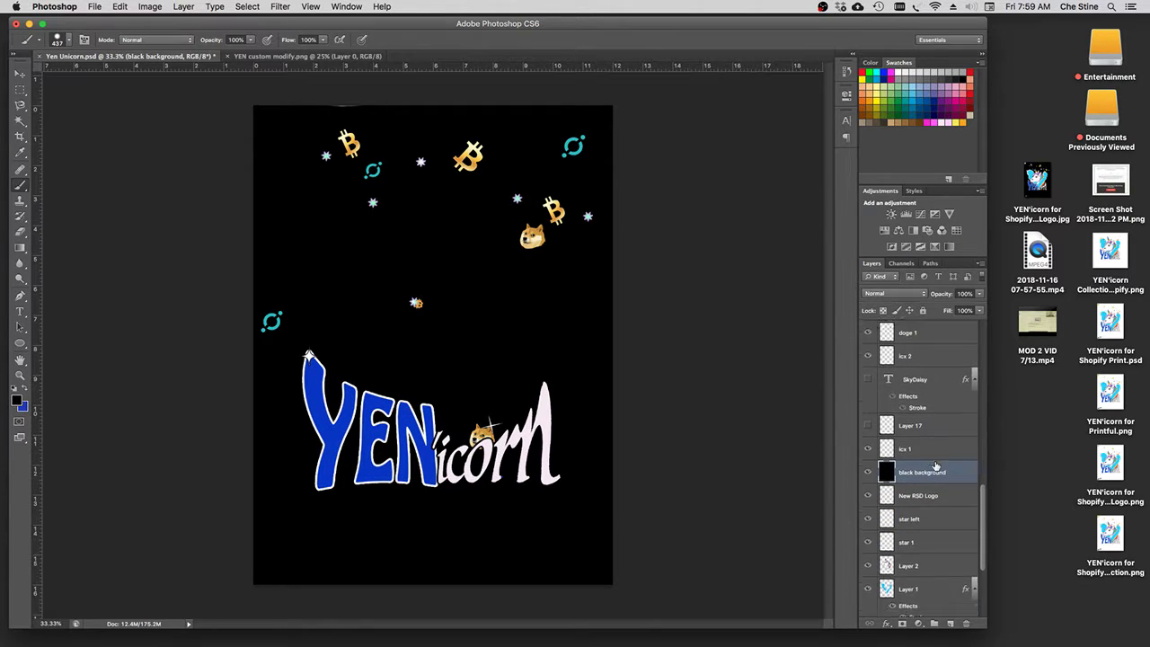
{"action": "scroll", "coordinate": [936, 465], "scroll_direction": "down", "scroll_amount": 1}
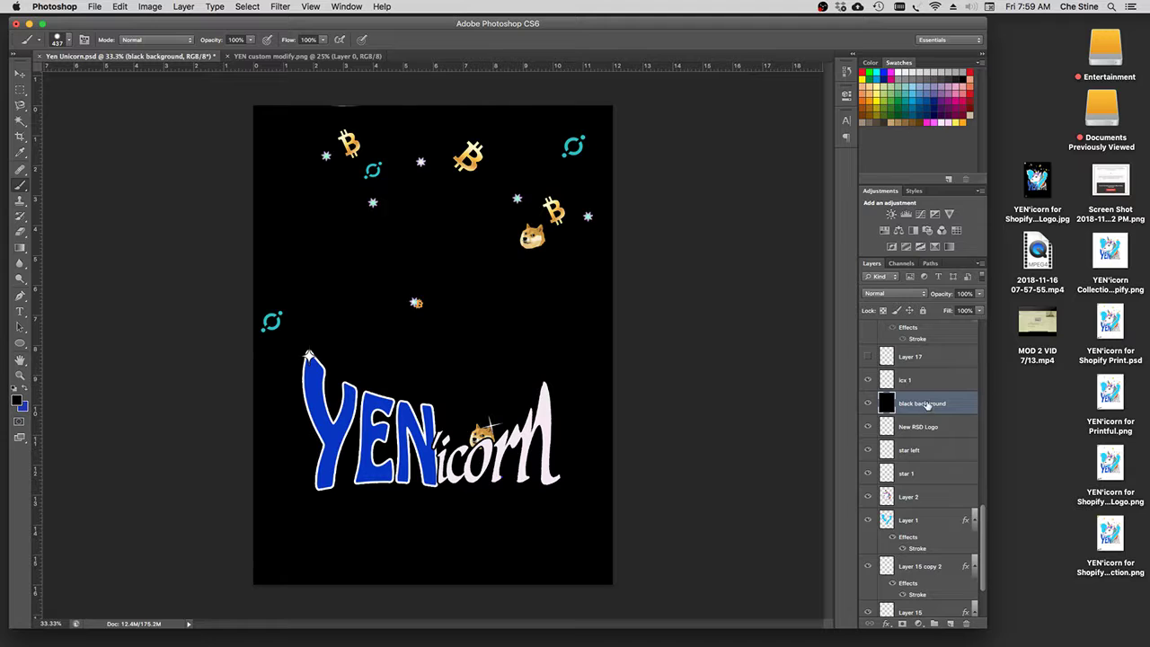
{"action": "left_click_drag", "start_coordinate": [926, 404], "coordinate": [926, 572]}
{"action": "scroll", "coordinate": [926, 572], "scroll_direction": "down", "scroll_amount": 3}
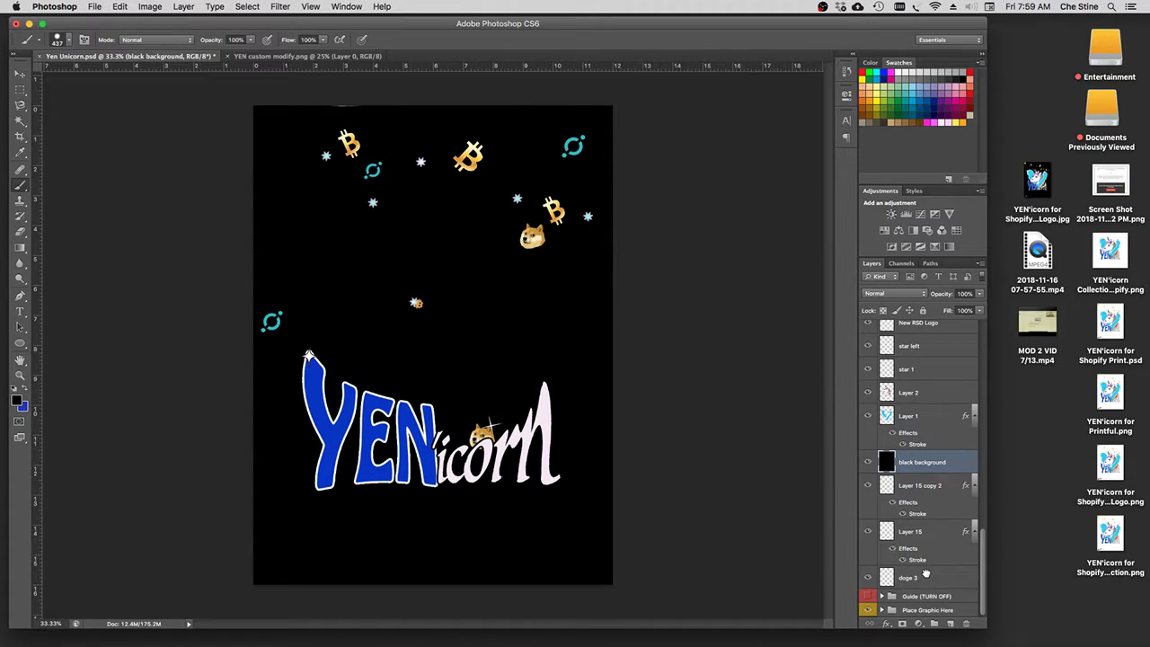
Step: Try to move the black background layer down to the Guide (TURN OFF) group, and undo that move
{"action": "left_click_drag", "start_coordinate": [930, 464], "coordinate": [917, 596]}
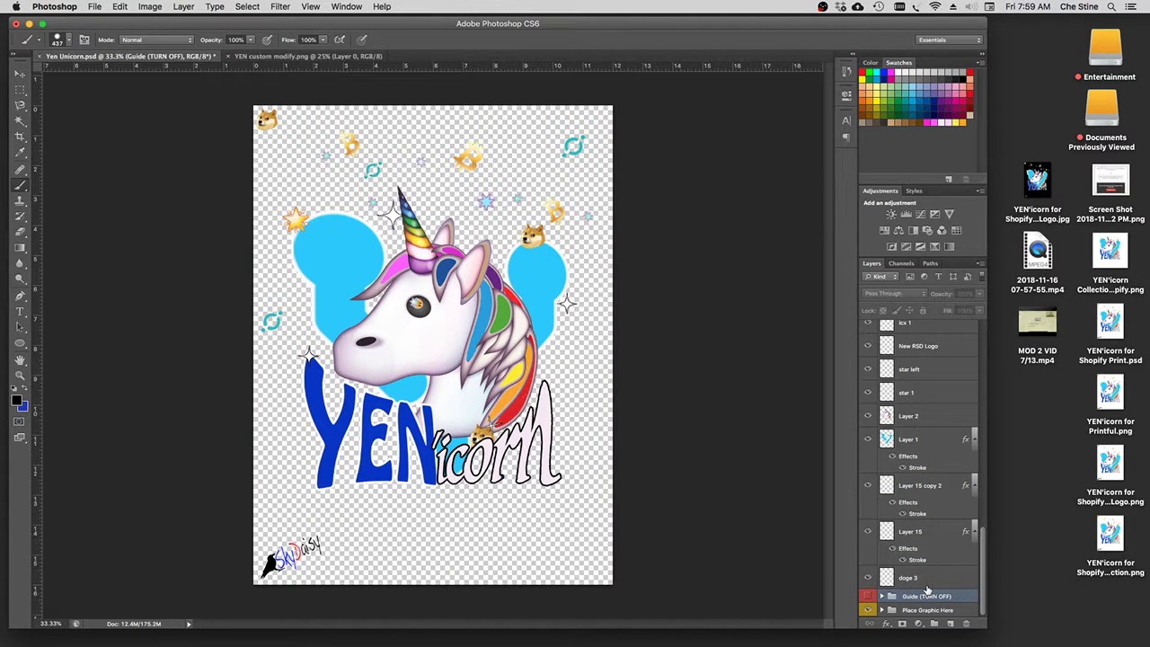
{"action": "scroll", "coordinate": [937, 573], "scroll_direction": "up", "scroll_amount": 5}
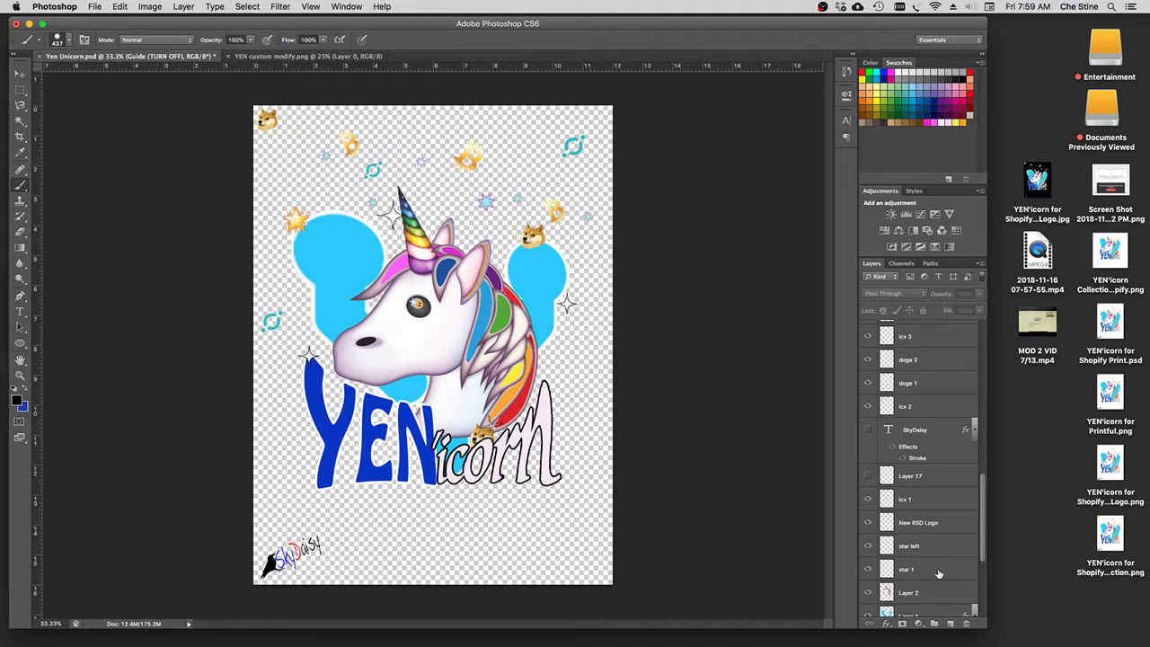
{"action": "scroll", "coordinate": [939, 574], "scroll_direction": "down", "scroll_amount": 5}
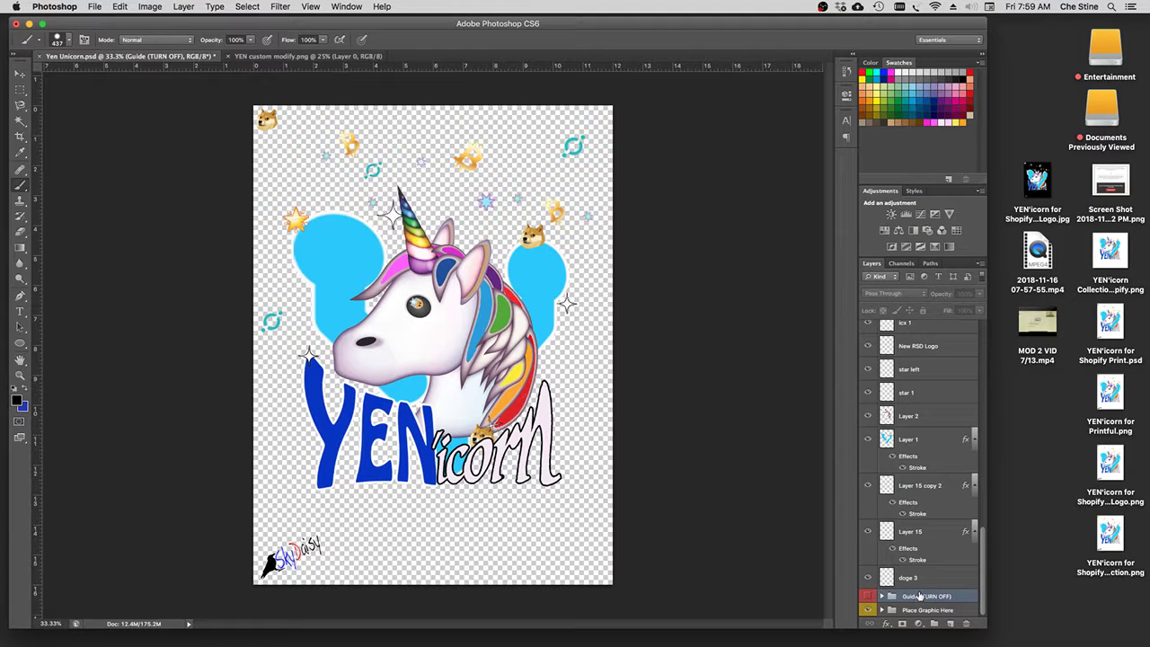
{"action": "scroll", "coordinate": [919, 597], "scroll_direction": "up", "scroll_amount": 5}
{"action": "scroll", "coordinate": [919, 595], "scroll_direction": "down", "scroll_amount": 5}
{"action": "key", "text": "super+z"}
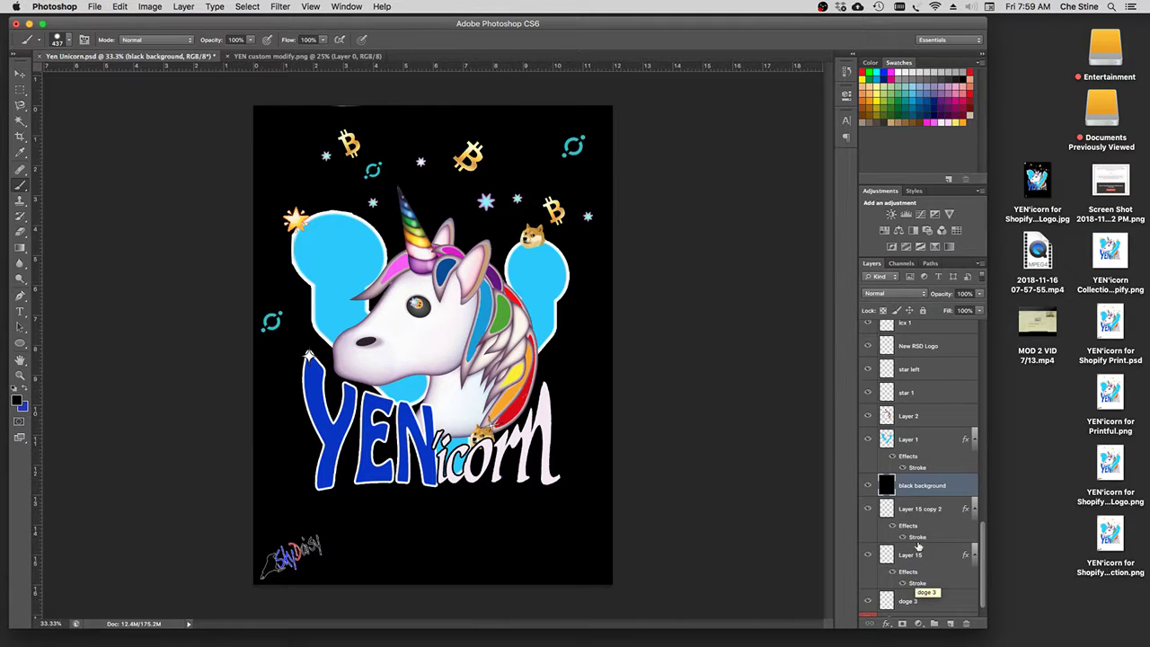
Step: Place the black background layer directly below doge 3, trying it between star left and star 1 before returning it there
{"action": "scroll", "coordinate": [919, 548], "scroll_direction": "down", "scroll_amount": 1}
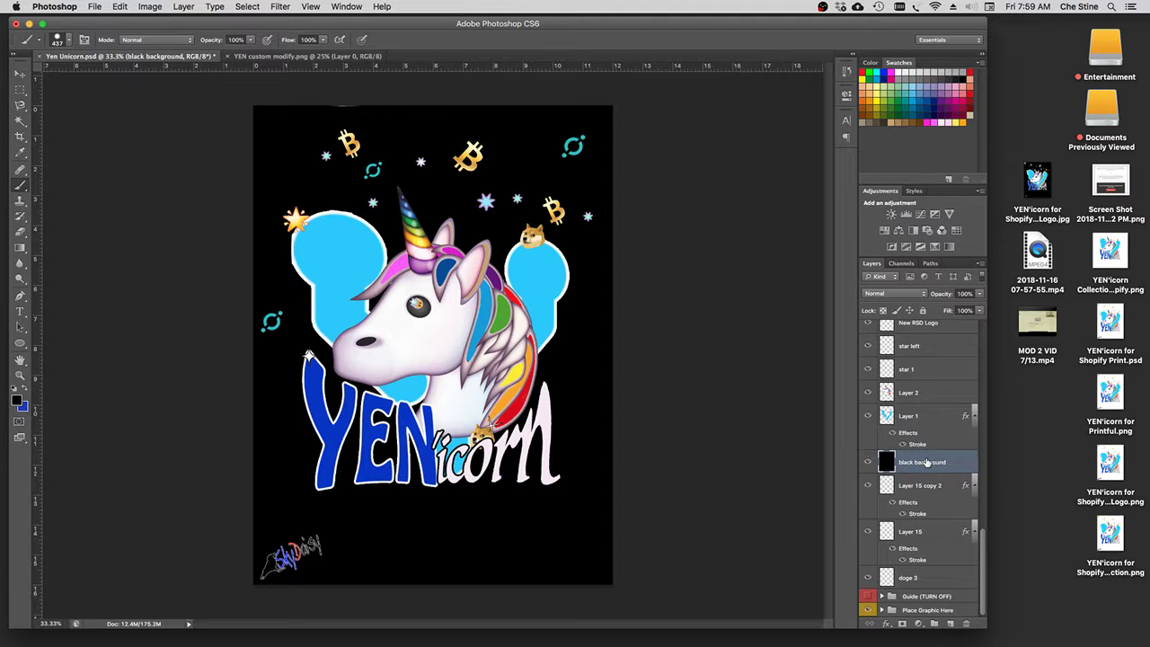
{"action": "left_click_drag", "start_coordinate": [925, 463], "coordinate": [916, 582]}
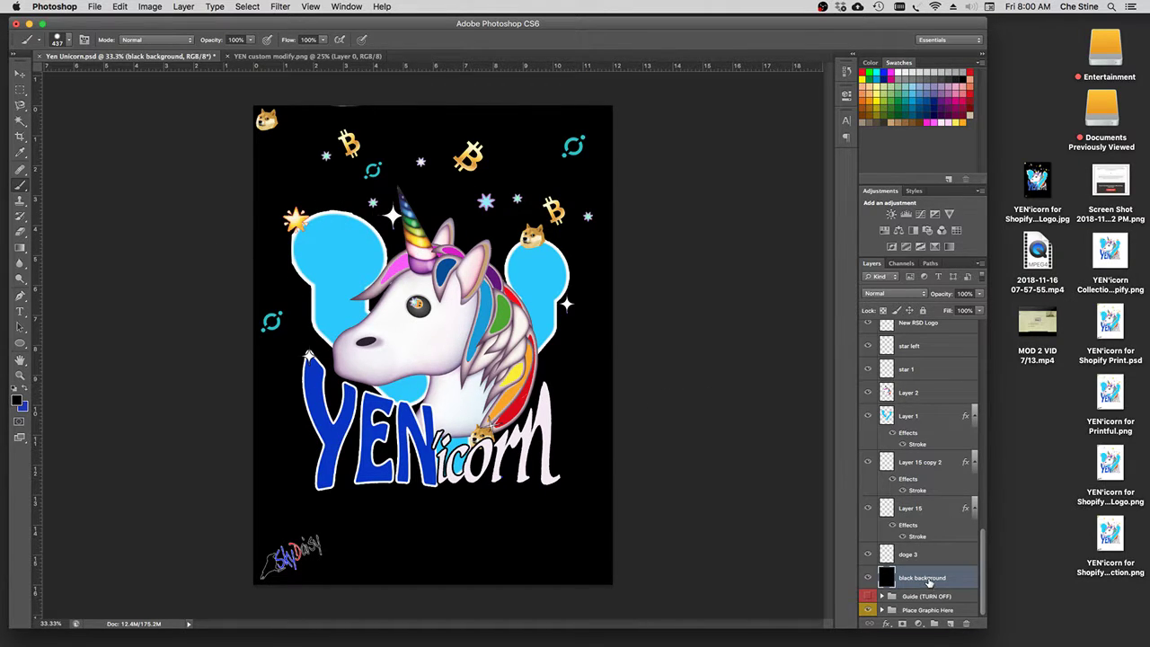
{"action": "left_click_drag", "start_coordinate": [929, 583], "coordinate": [924, 369]}
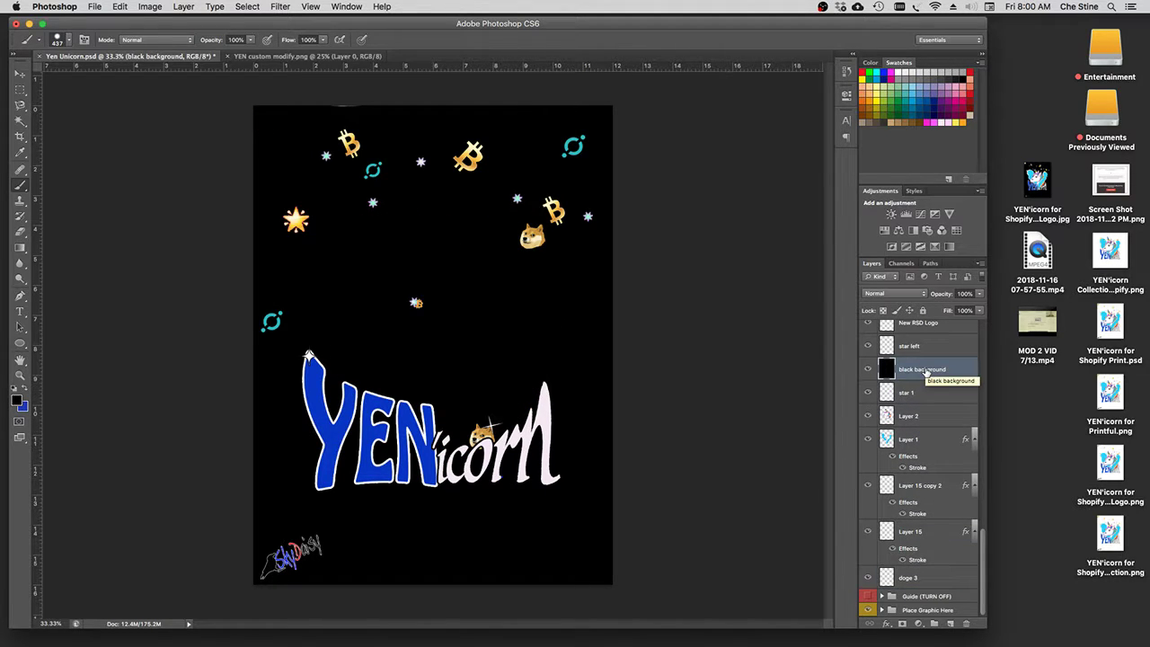
{"action": "left_click_drag", "start_coordinate": [925, 370], "coordinate": [913, 584]}
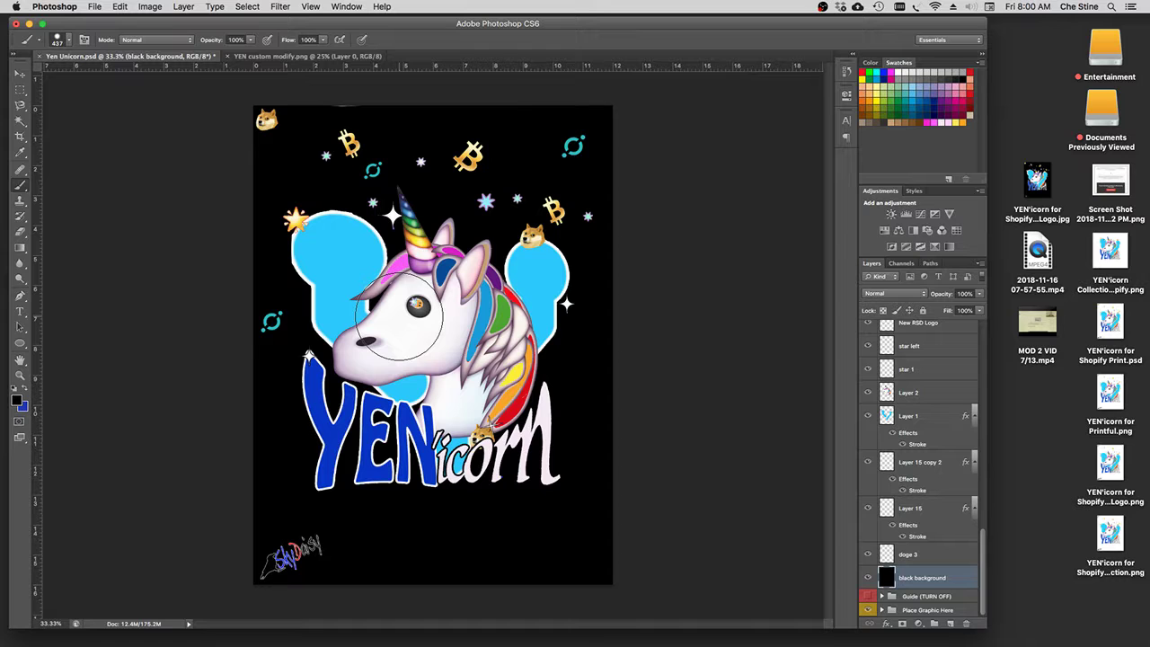
Step: Examine the unicorn and the white-outlined blue Y shape up close against the black background
{"action": "key", "text": "super+minus"}
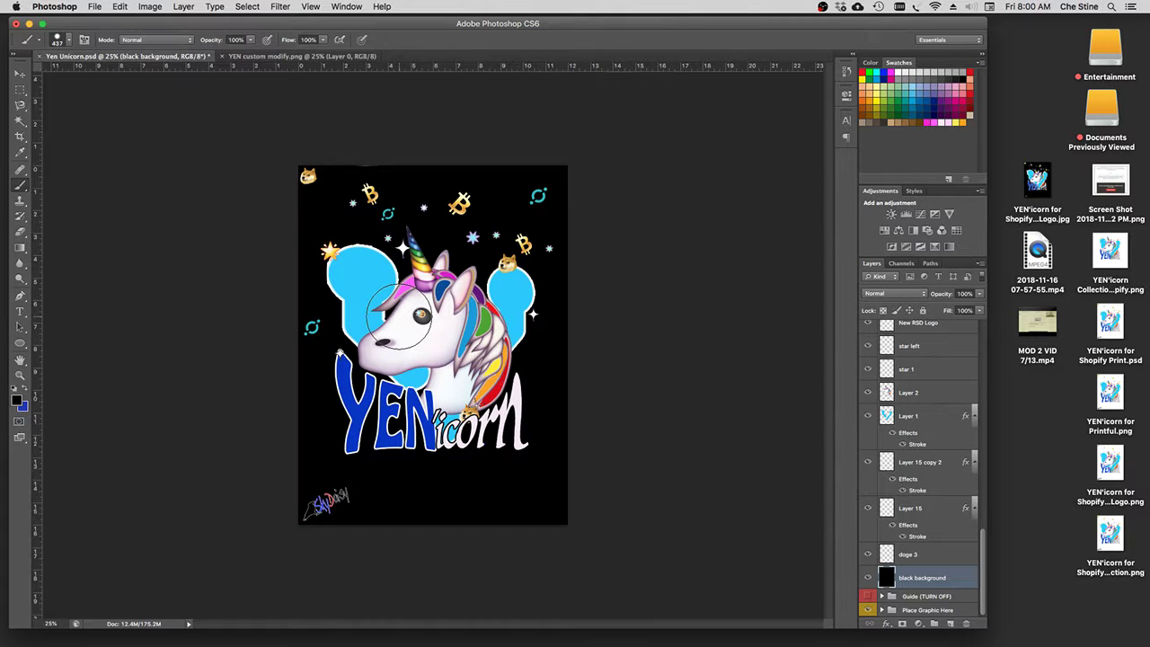
{"action": "key", "text": "super+equal"}
{"action": "key", "text": "super+equal"}
{"action": "key", "text": "super+equal"}
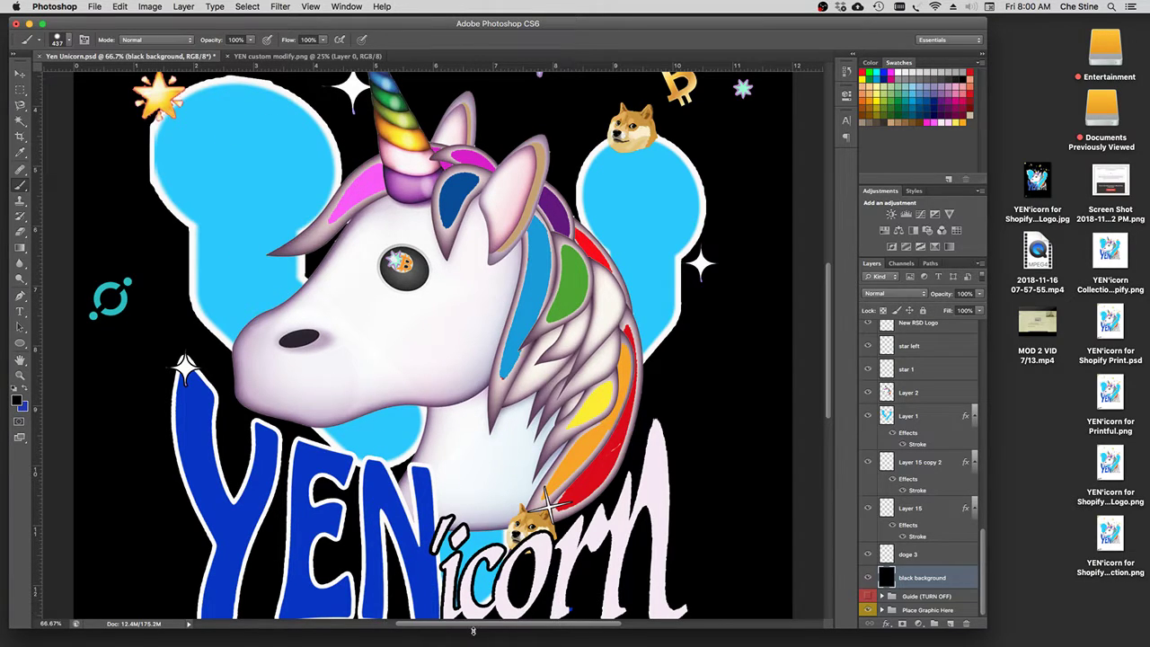
{"action": "left_click_drag", "start_coordinate": [477, 627], "coordinate": [424, 627]}
{"action": "scroll", "coordinate": [449, 492], "scroll_direction": "up", "scroll_amount": 5}
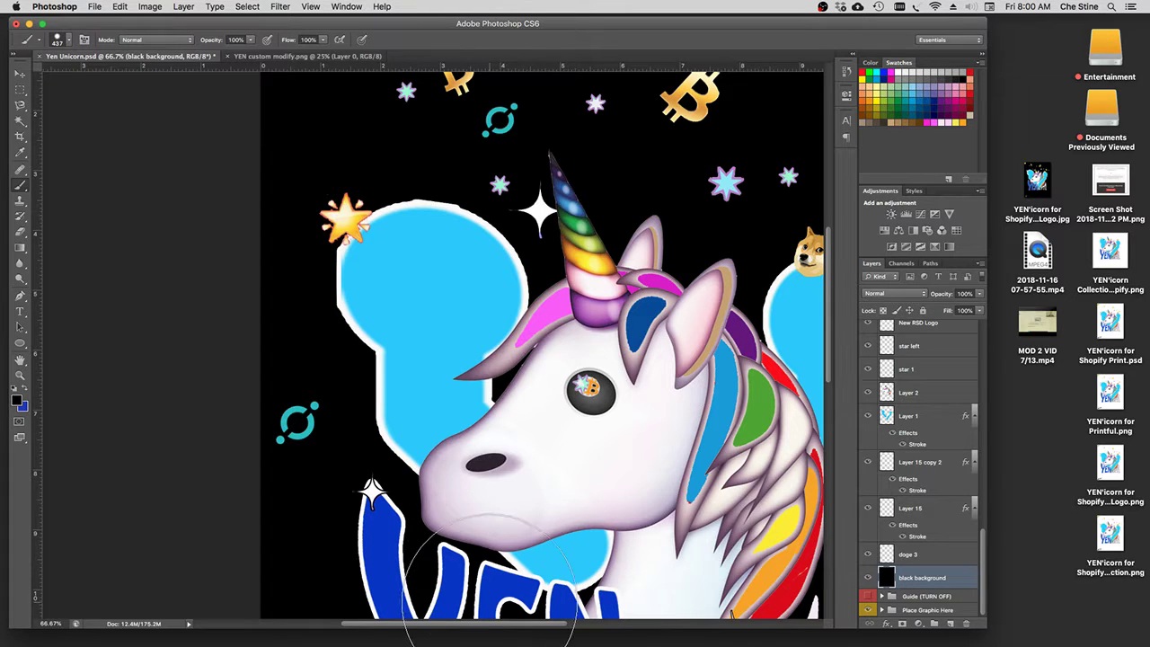
{"action": "left_click_drag", "start_coordinate": [500, 630], "coordinate": [547, 630]}
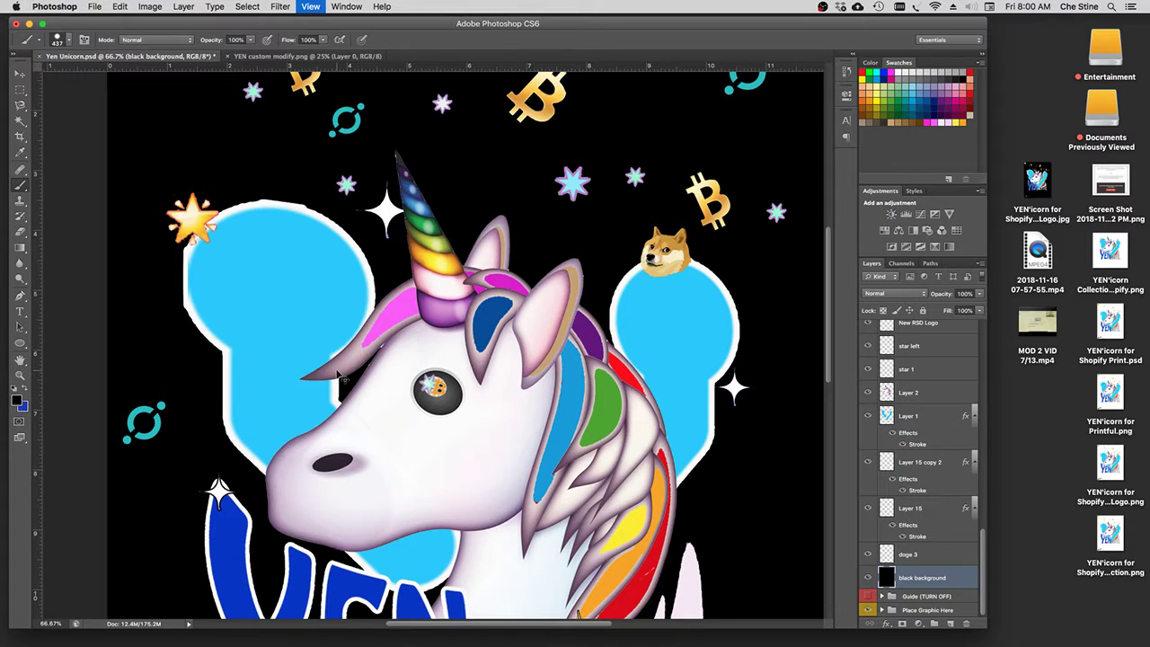
{"action": "scroll", "coordinate": [337, 366], "scroll_direction": "down", "scroll_amount": 3}
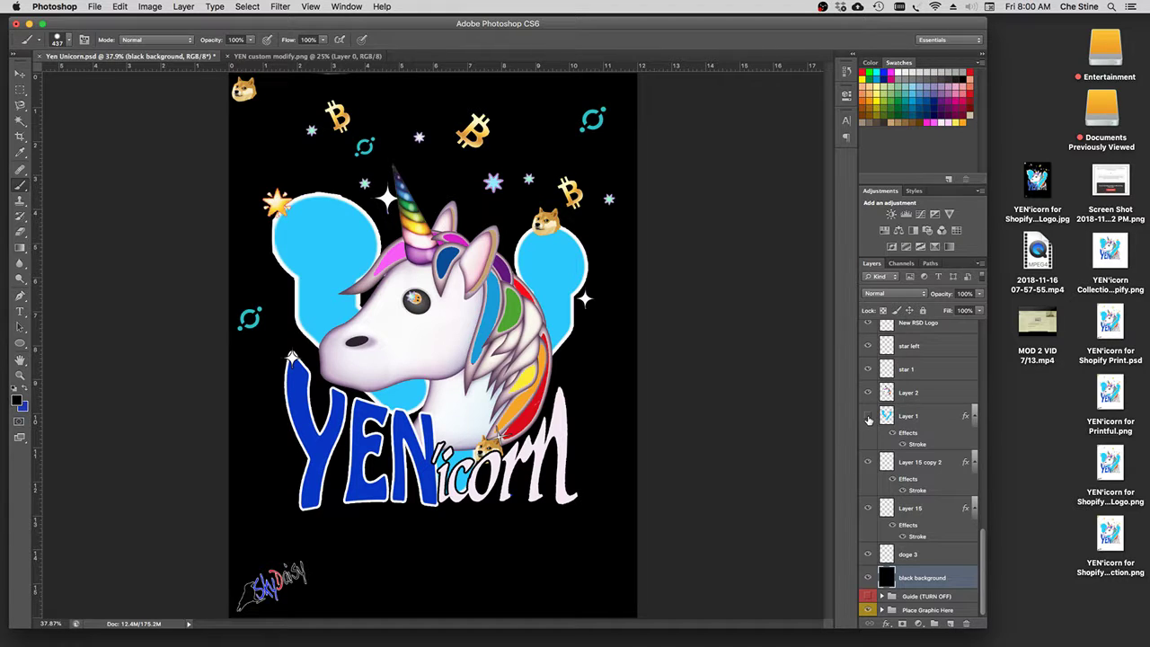
Step: Compare the design with and without Layer 1's white-outlined blue Y shape, leaving that layer hidden
{"action": "left_click", "coordinate": [867, 416]}
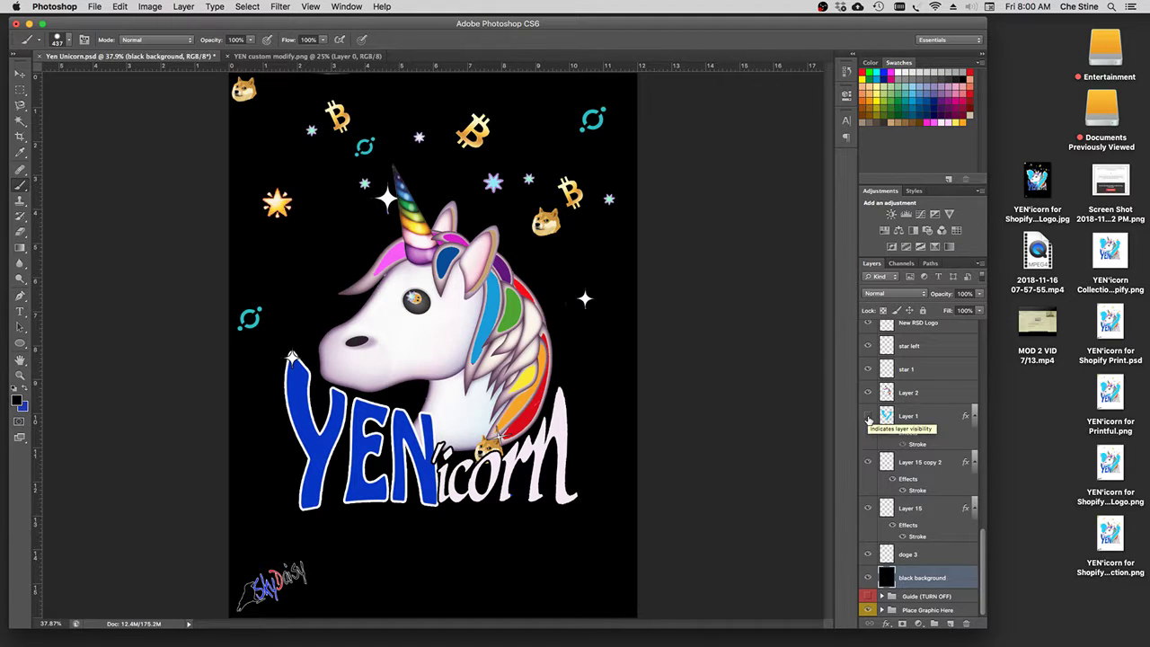
{"action": "left_click", "coordinate": [868, 416]}
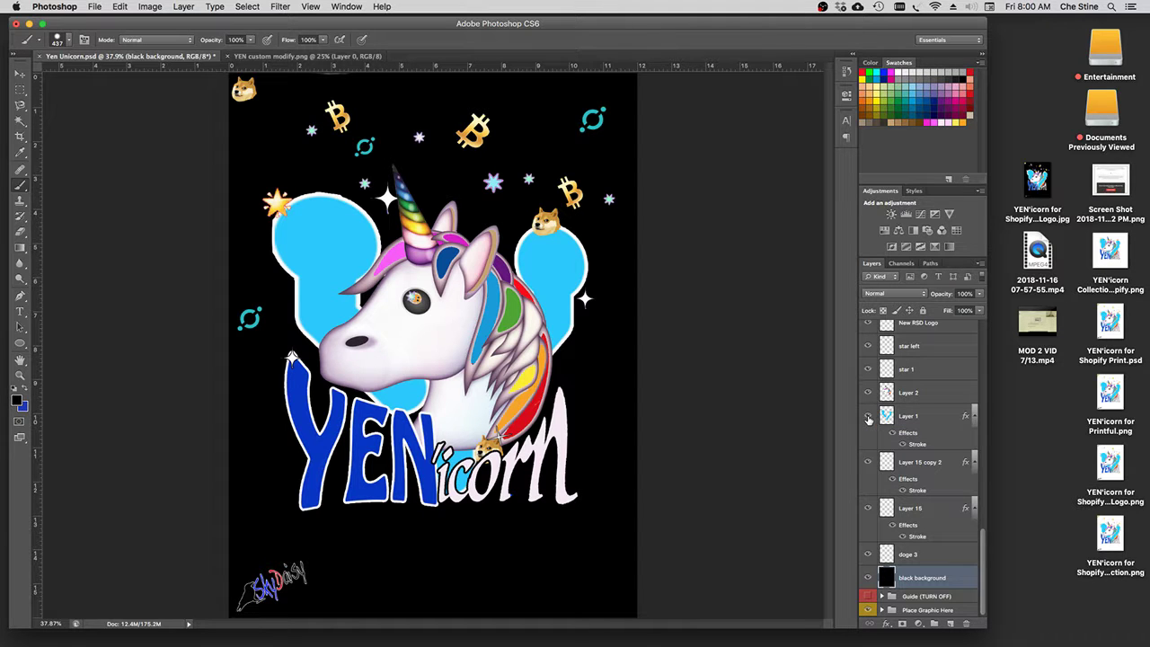
{"action": "left_click", "coordinate": [868, 416]}
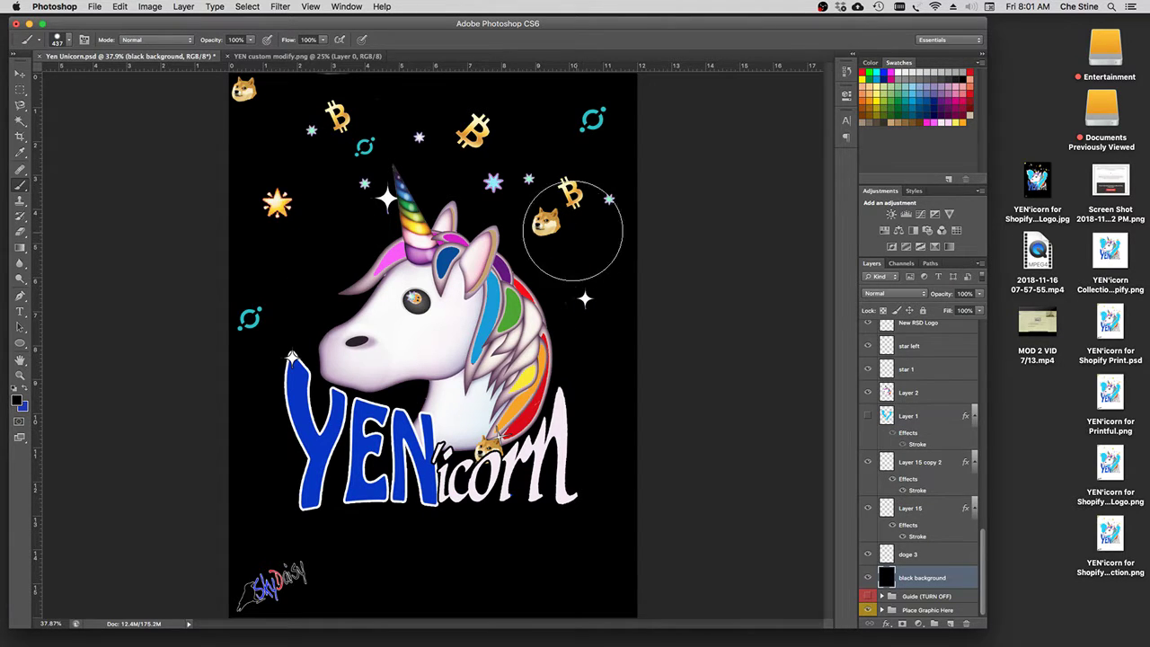
Step: In YEN custom modify.png, select the blue Y artwork by Magic Wand selecting the transparent area and inverting the selection
{"action": "left_click", "coordinate": [305, 56]}
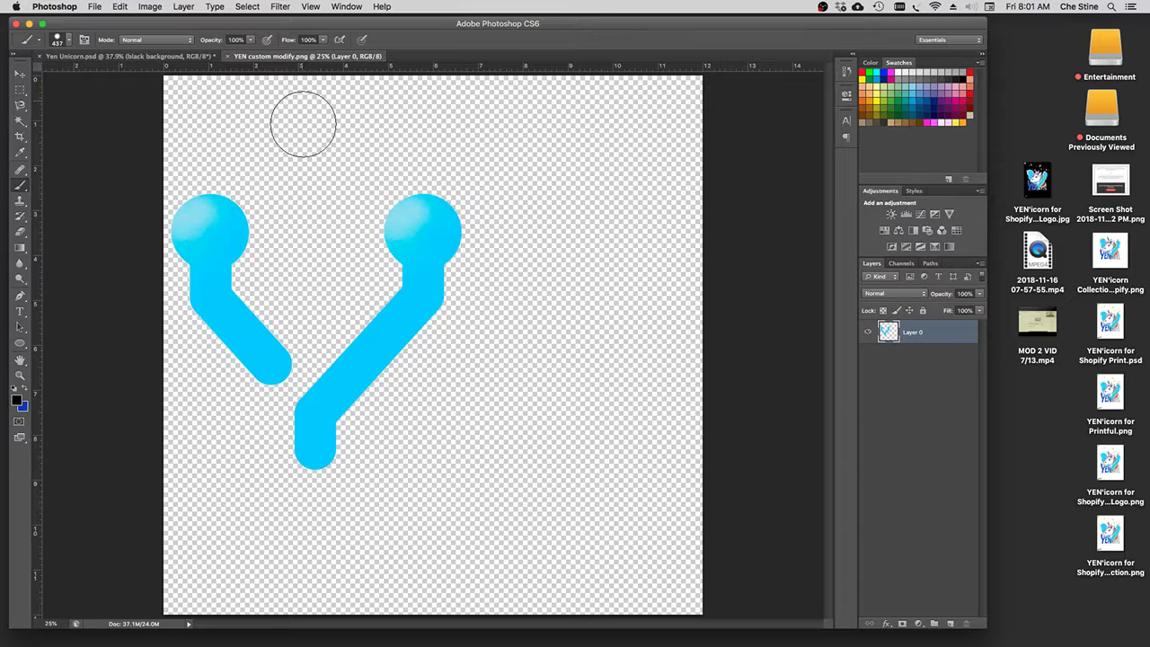
{"action": "left_click", "coordinate": [19, 122]}
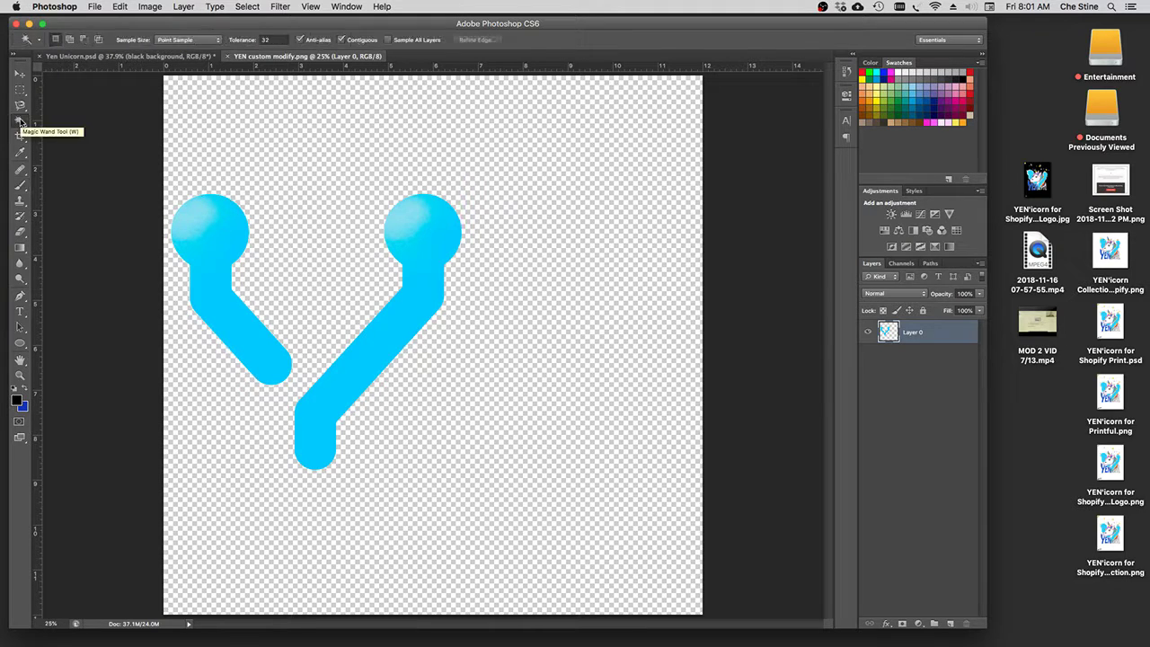
{"action": "left_click", "coordinate": [278, 144]}
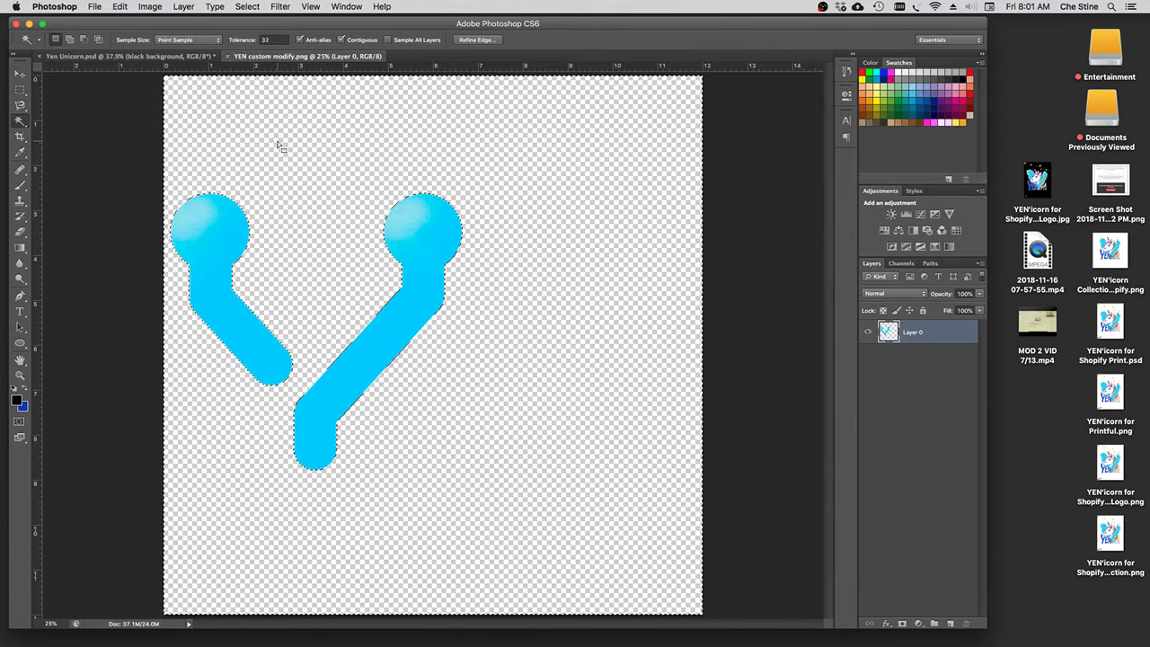
{"action": "key", "text": "super+shift+i"}
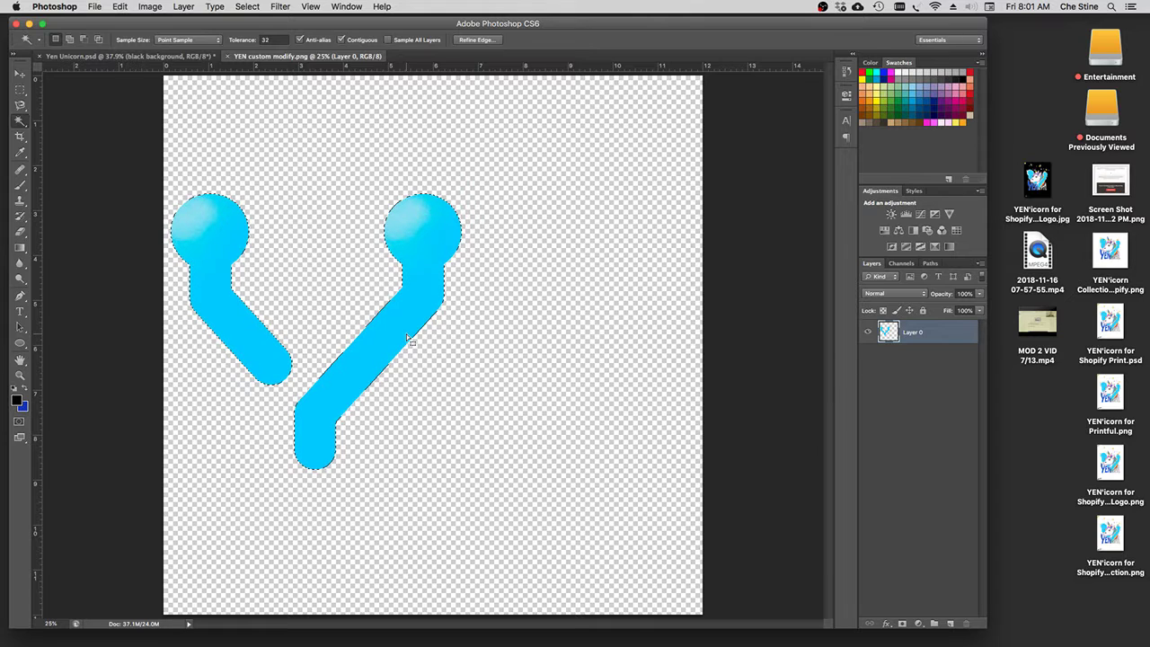
Step: Copy the selected blue Y into Yen Unicorn.psd above the black background layer, converting its colours to preserve their appearance
{"action": "left_click", "coordinate": [19, 76]}
{"action": "left_click", "coordinate": [126, 56]}
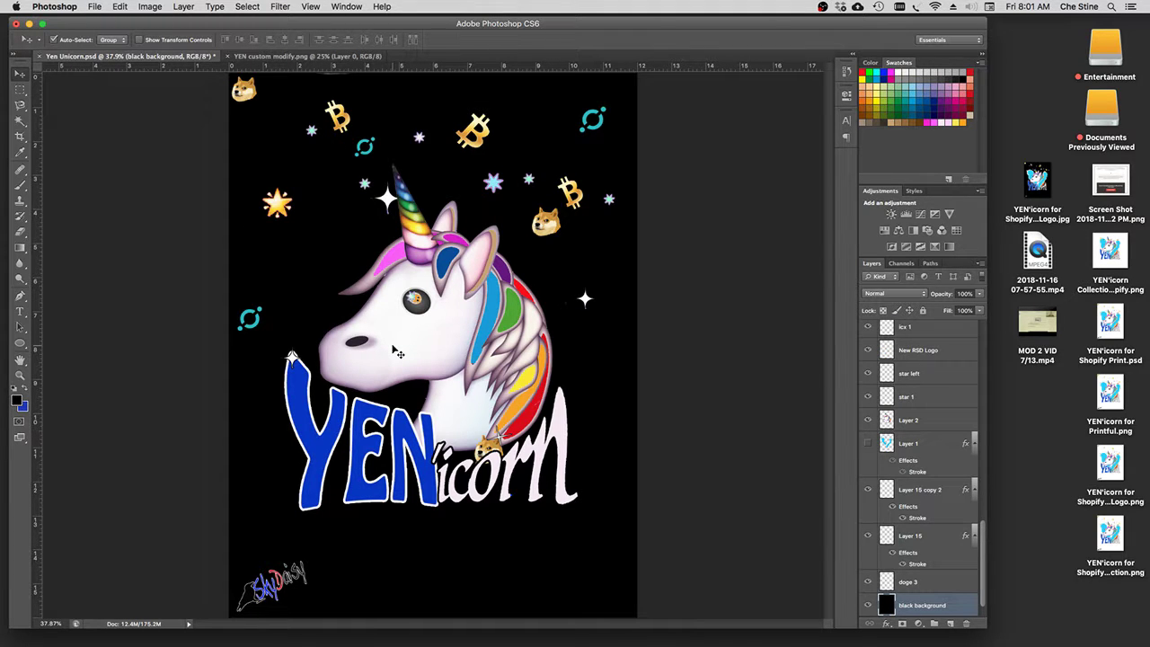
{"action": "key", "text": "super+v"}
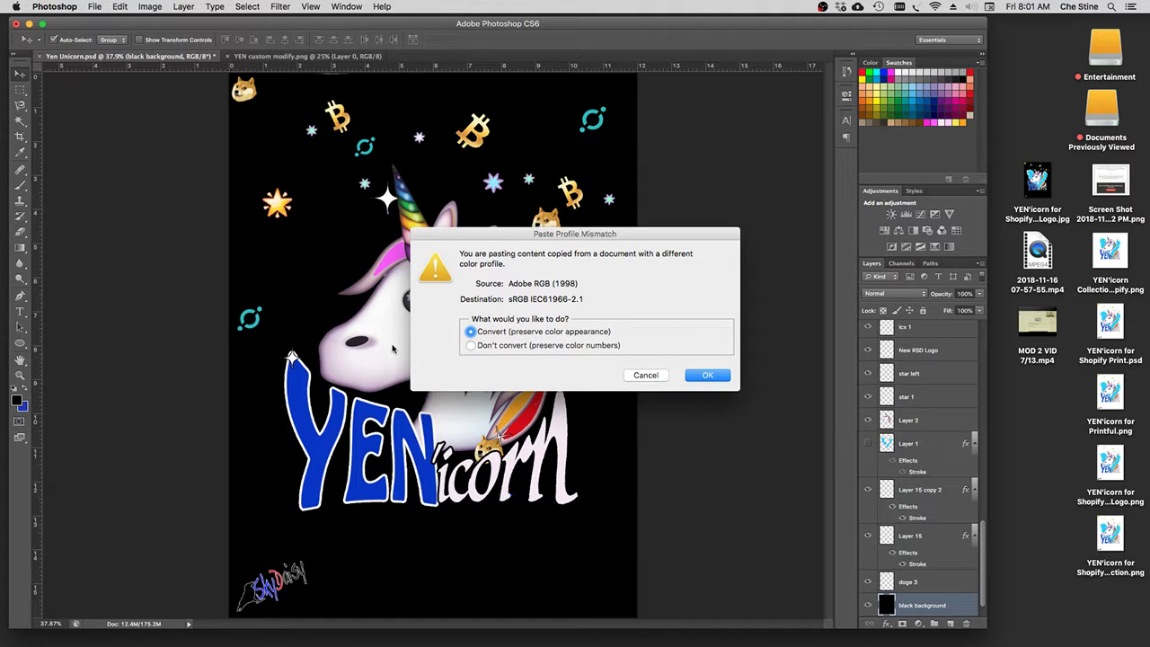
{"action": "key", "text": "Return"}
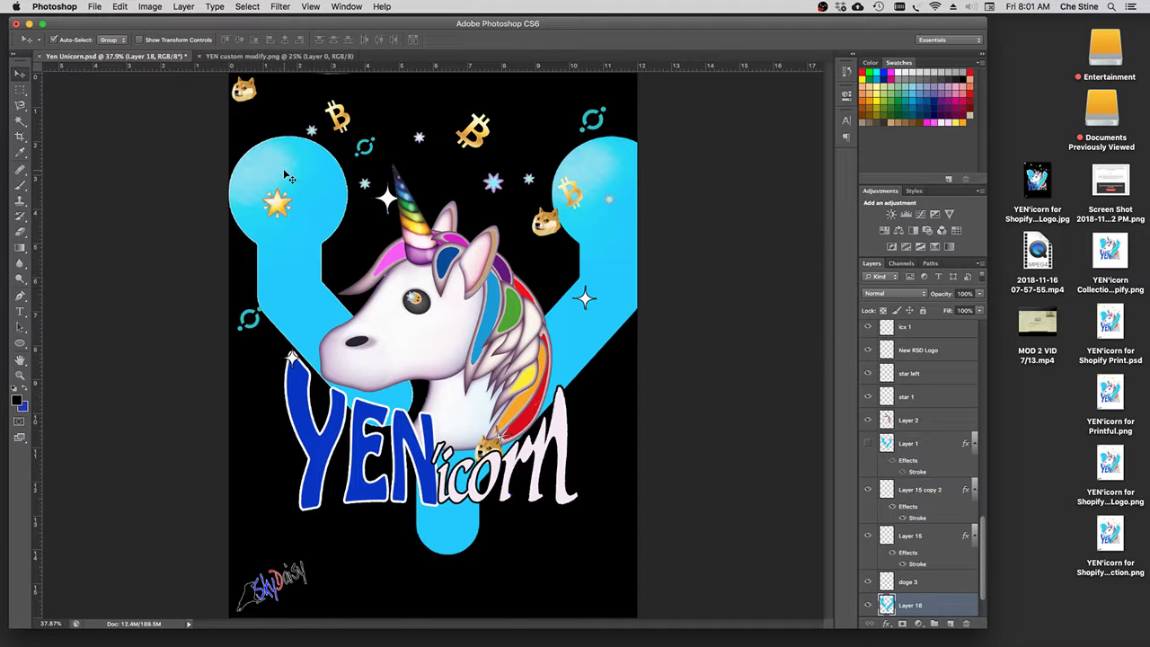
Step: Scale the pasted blue Y to about 84% width and 85% height and centre it behind the unicorn
{"action": "key", "text": "super+t"}
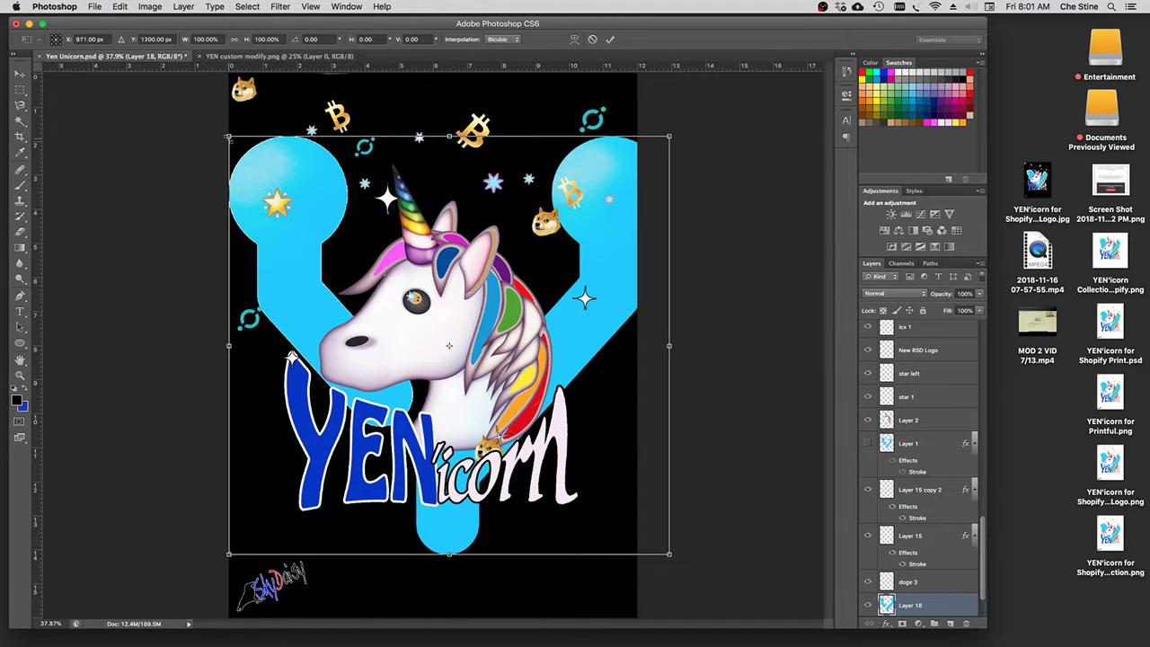
{"action": "left_click_drag", "start_coordinate": [230, 136], "coordinate": [281, 188]}
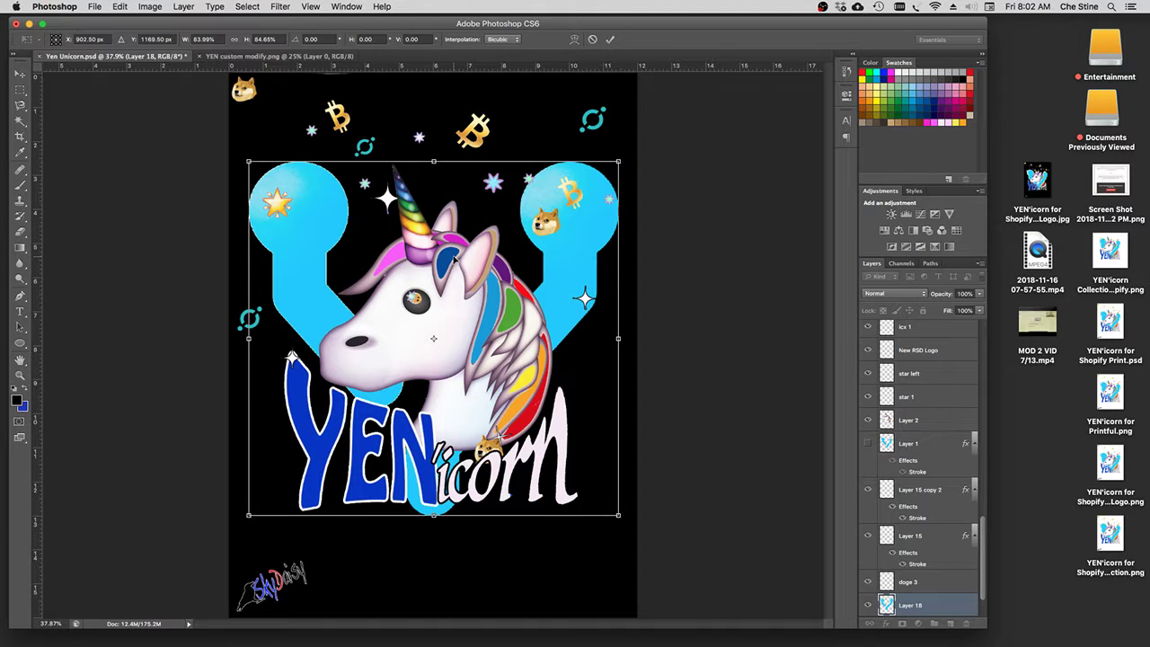
{"action": "key", "text": "Return"}
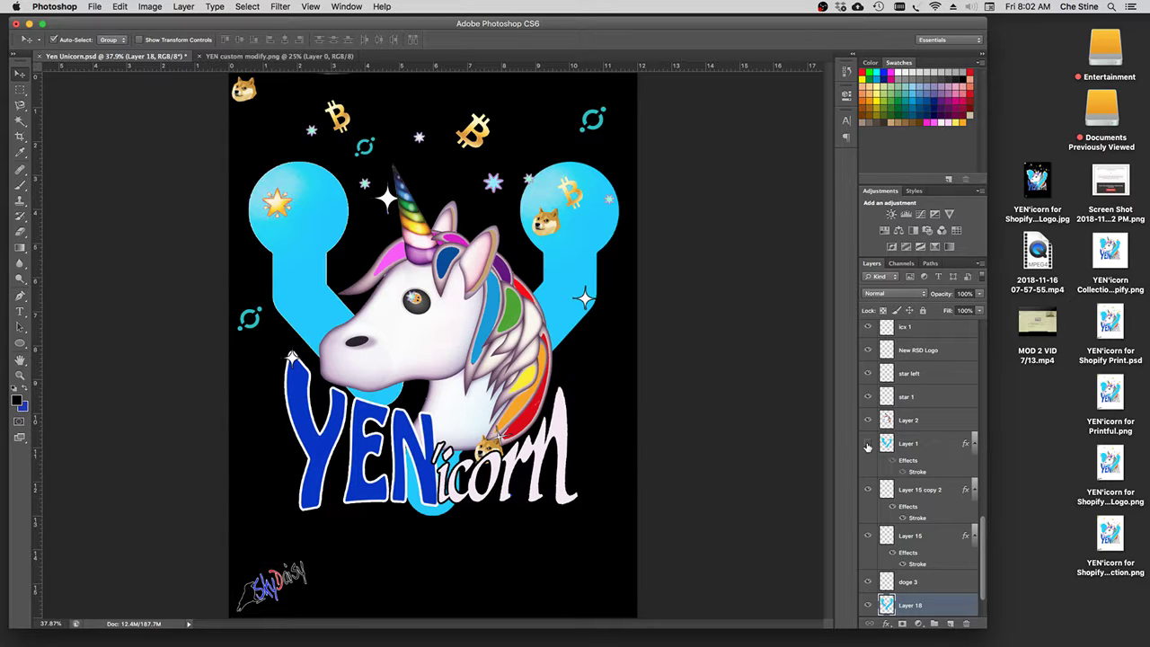
Step: Show Layer 1 again, keep Layer 18's opacity at 100%, and make Layer 1 the active layer
{"action": "left_click", "coordinate": [868, 444]}
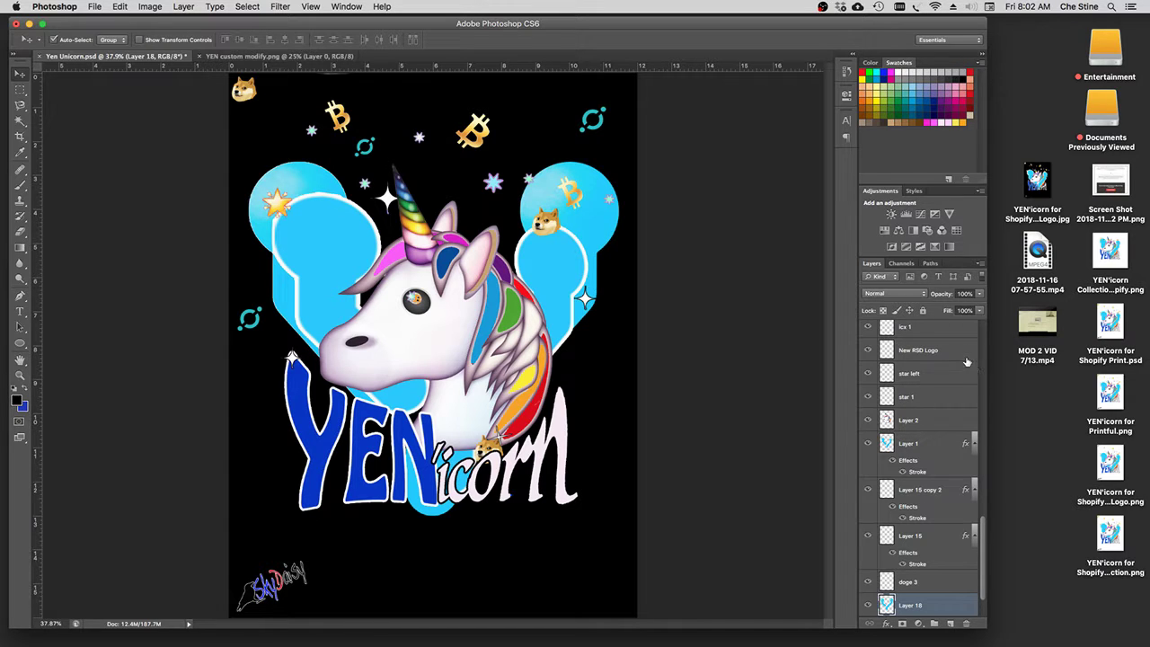
{"action": "left_click", "coordinate": [980, 294]}
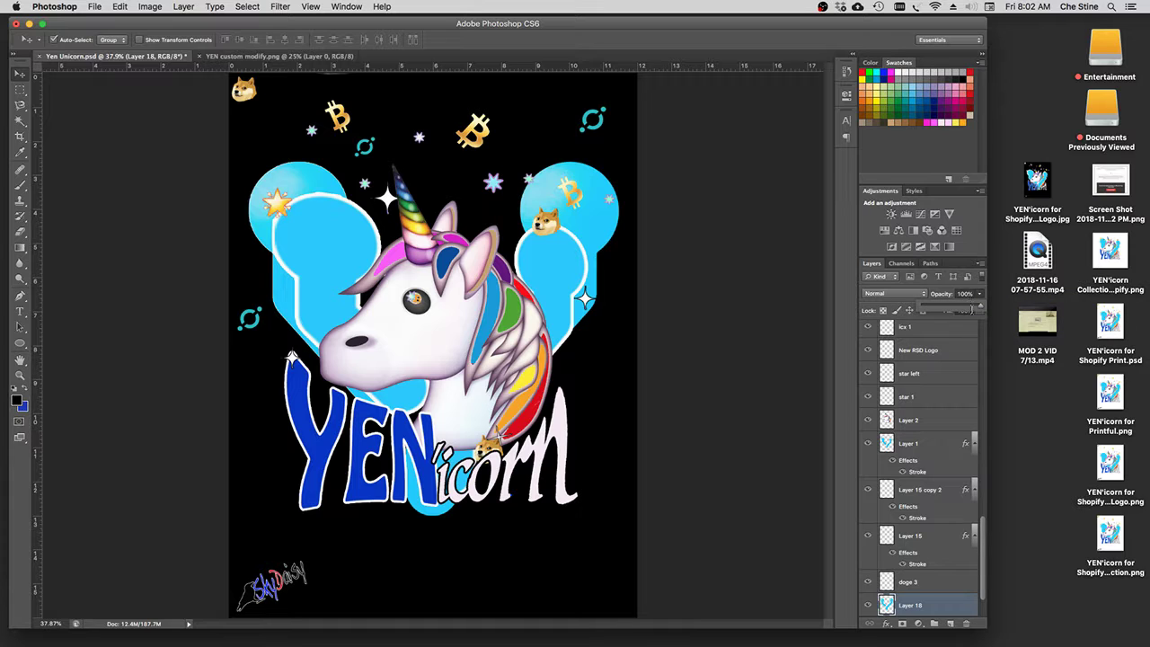
{"action": "mouse_move", "coordinate": [982, 309]}
{"action": "left_mouse_down"}
{"action": "mouse_move", "coordinate": [962, 309]}
{"action": "mouse_move", "coordinate": [984, 309]}
{"action": "left_mouse_up"}
{"action": "left_click", "coordinate": [919, 443]}
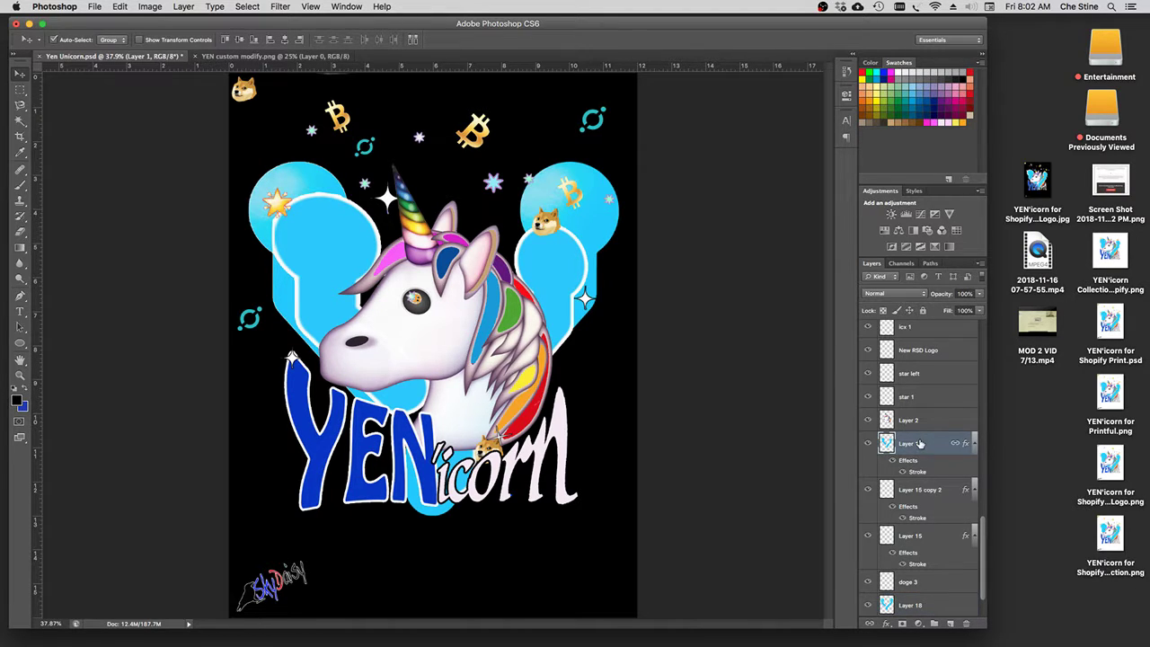
Step: Lower Layer 1's opacity to 66% and scale Layer 18 down to about 91% from its upper-left corner
{"action": "left_click", "coordinate": [980, 294]}
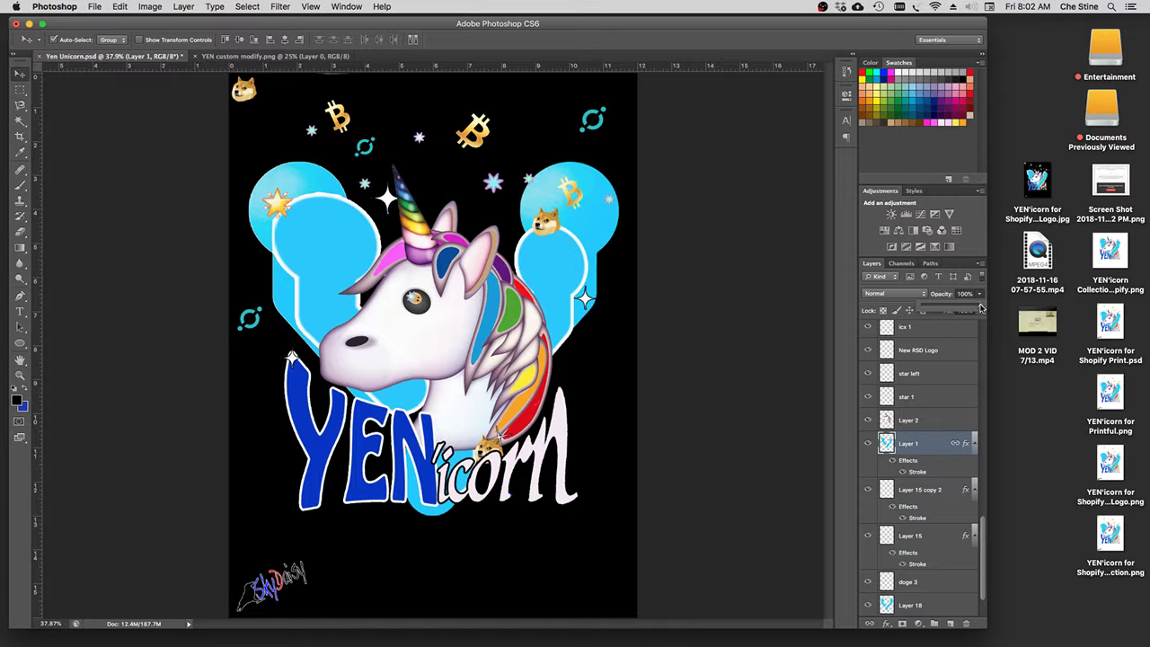
{"action": "left_click_drag", "start_coordinate": [981, 307], "coordinate": [961, 308]}
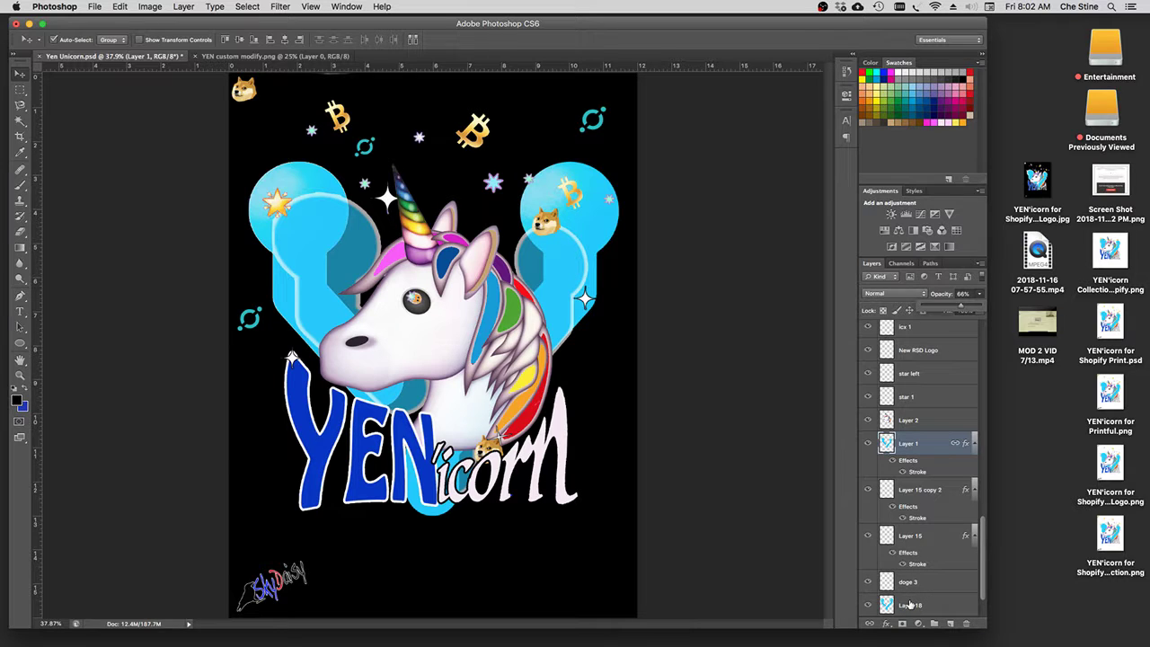
{"action": "left_click", "coordinate": [910, 605]}
{"action": "scroll", "coordinate": [910, 606], "scroll_direction": "down", "scroll_amount": 3}
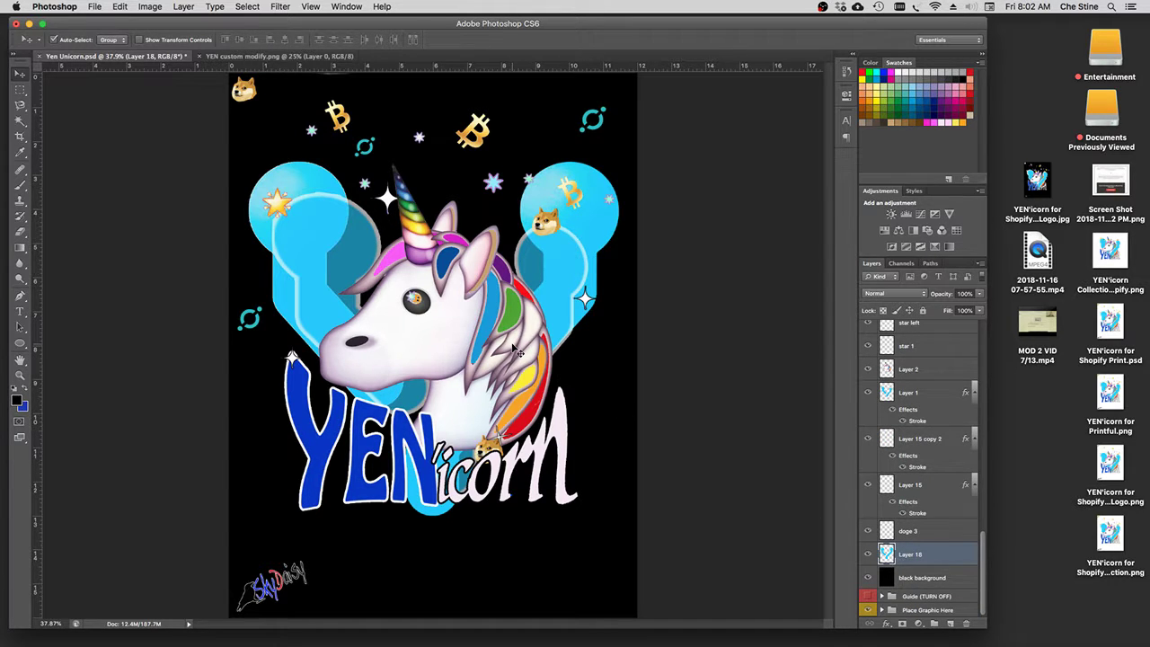
{"action": "key", "text": "super+t"}
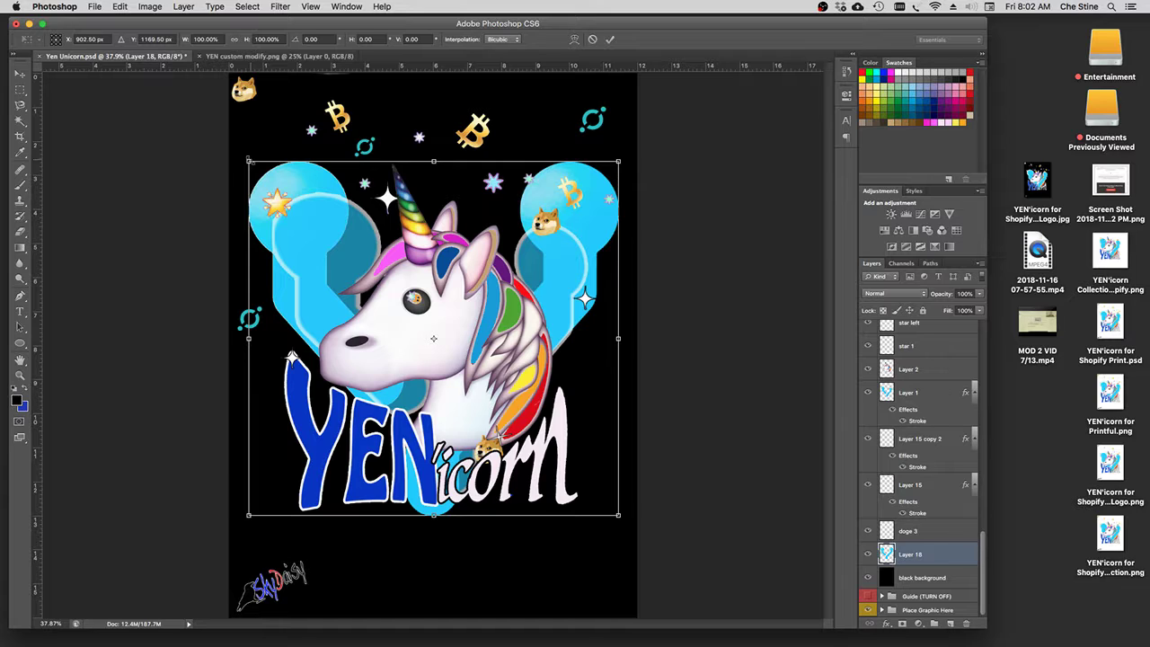
{"action": "left_click_drag", "start_coordinate": [251, 163], "coordinate": [281, 193]}
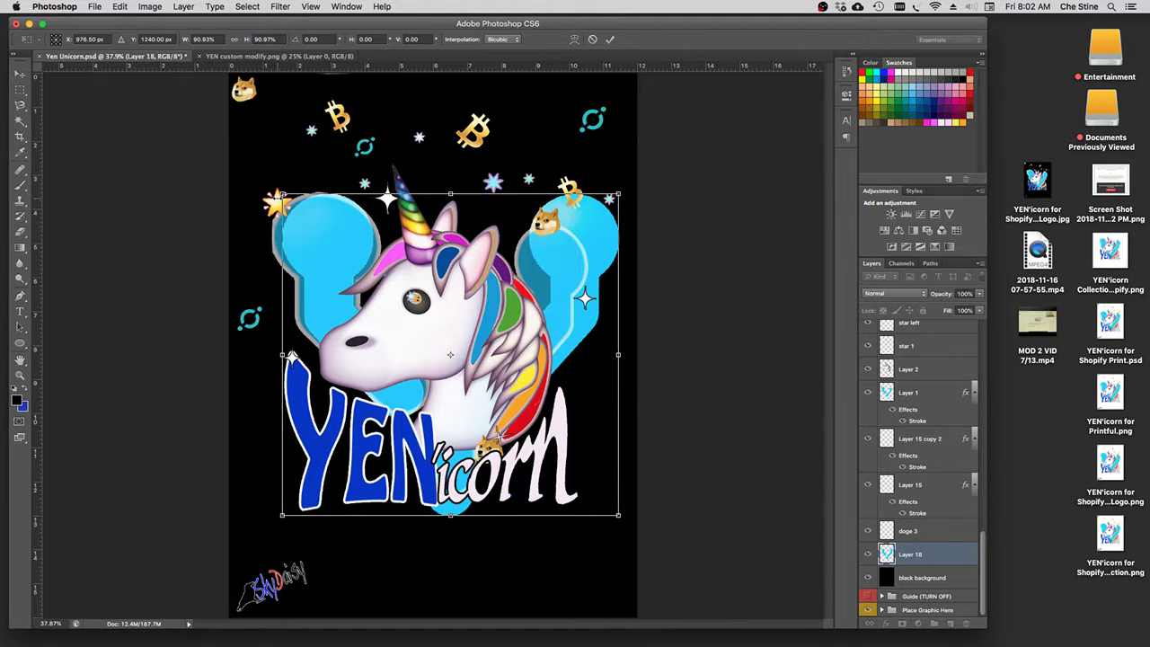
{"action": "key", "text": "Return"}
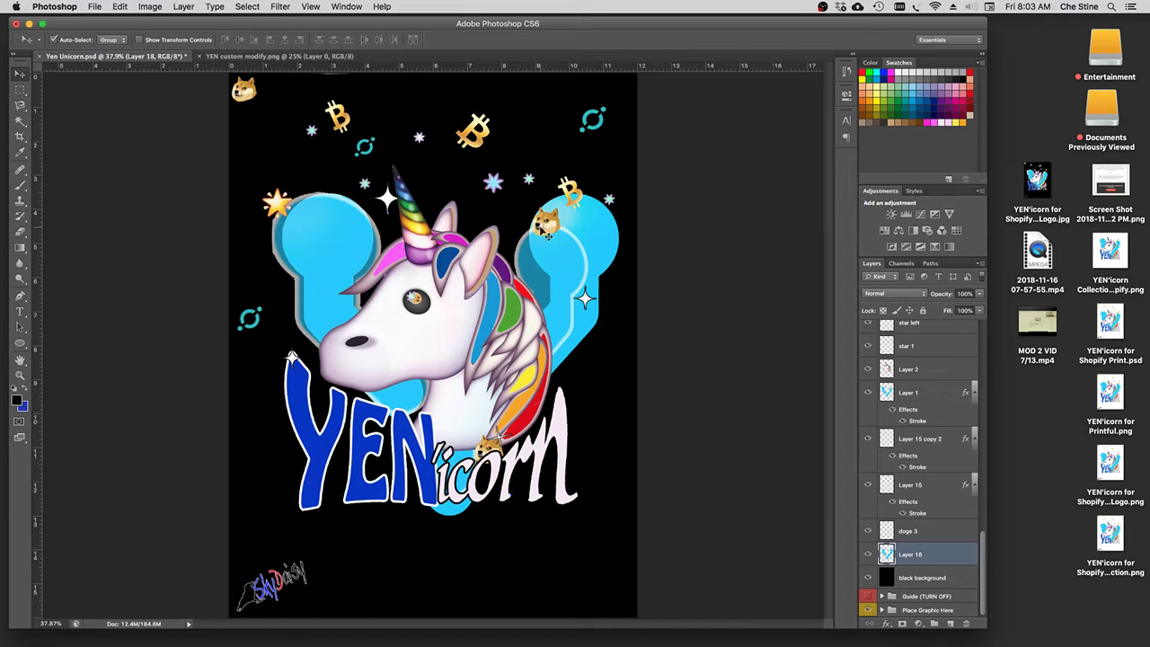
Step: Apply a Perspective transform to Layer 18 that slants the blue Y vertically by about 3.6°, lowering its upper-right corner
{"action": "left_click", "coordinate": [150, 8]}
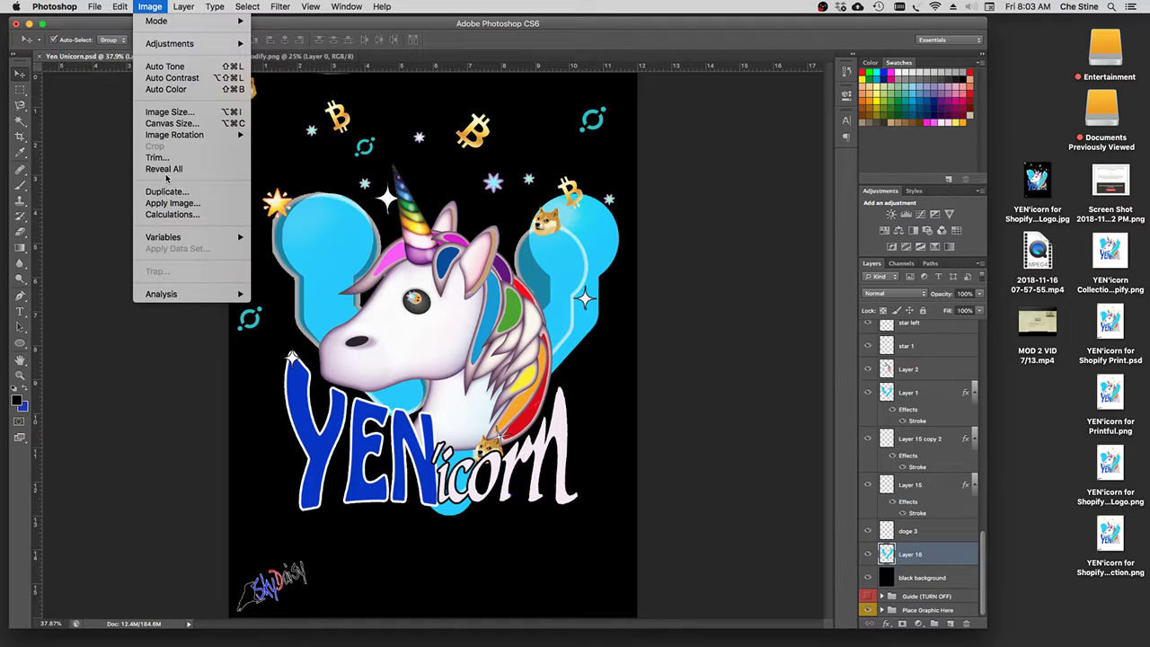
{"action": "mouse_move", "coordinate": [121, 11]}
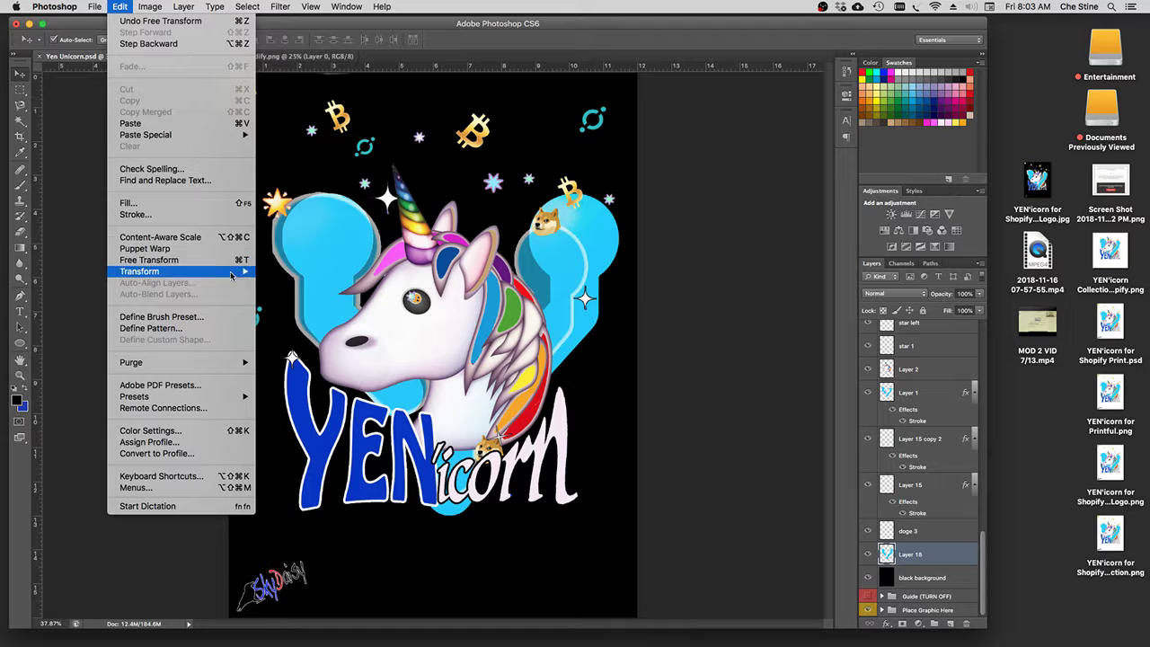
{"action": "mouse_move", "coordinate": [231, 275]}
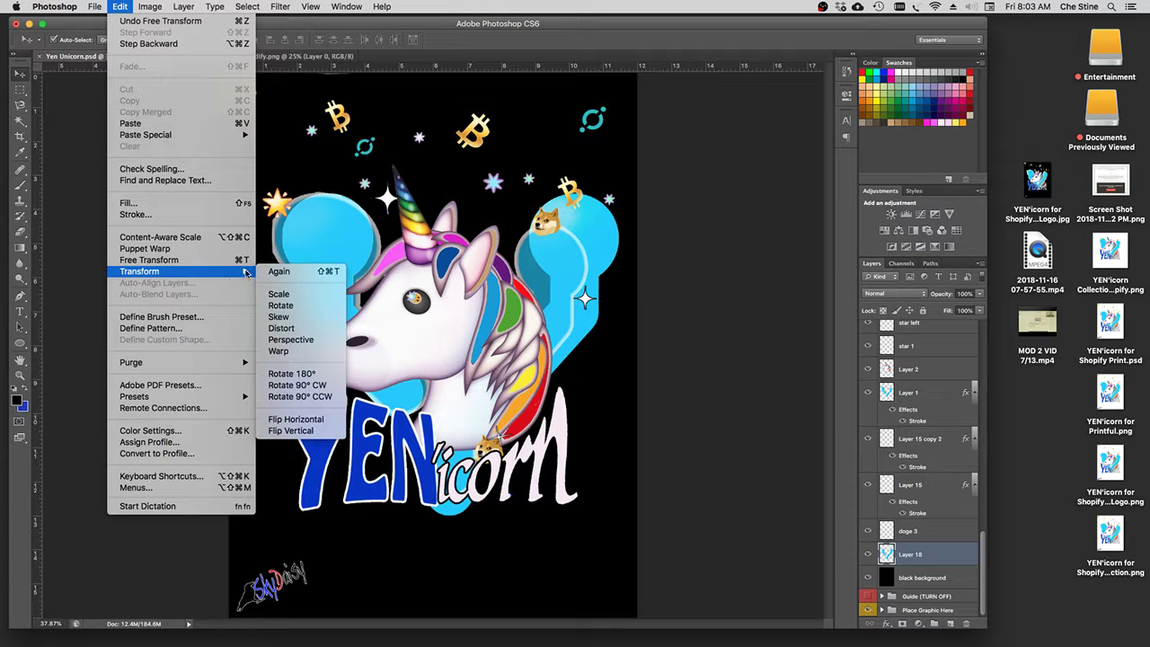
{"action": "left_click", "coordinate": [289, 340]}
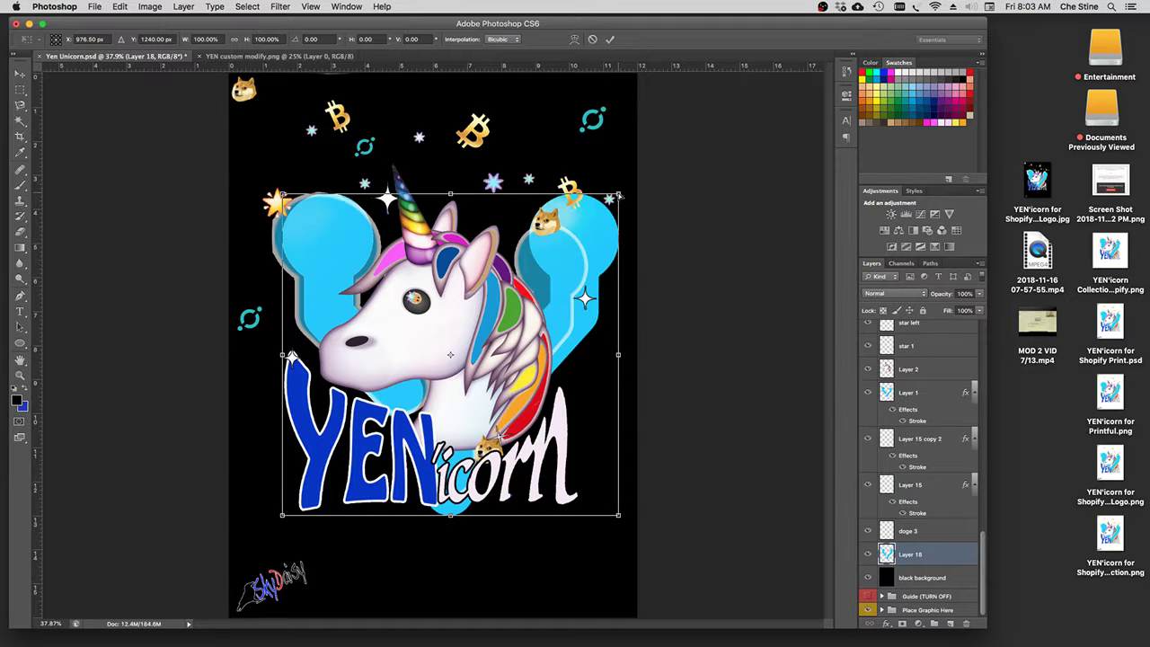
{"action": "left_click_drag", "start_coordinate": [618, 194], "coordinate": [618, 218]}
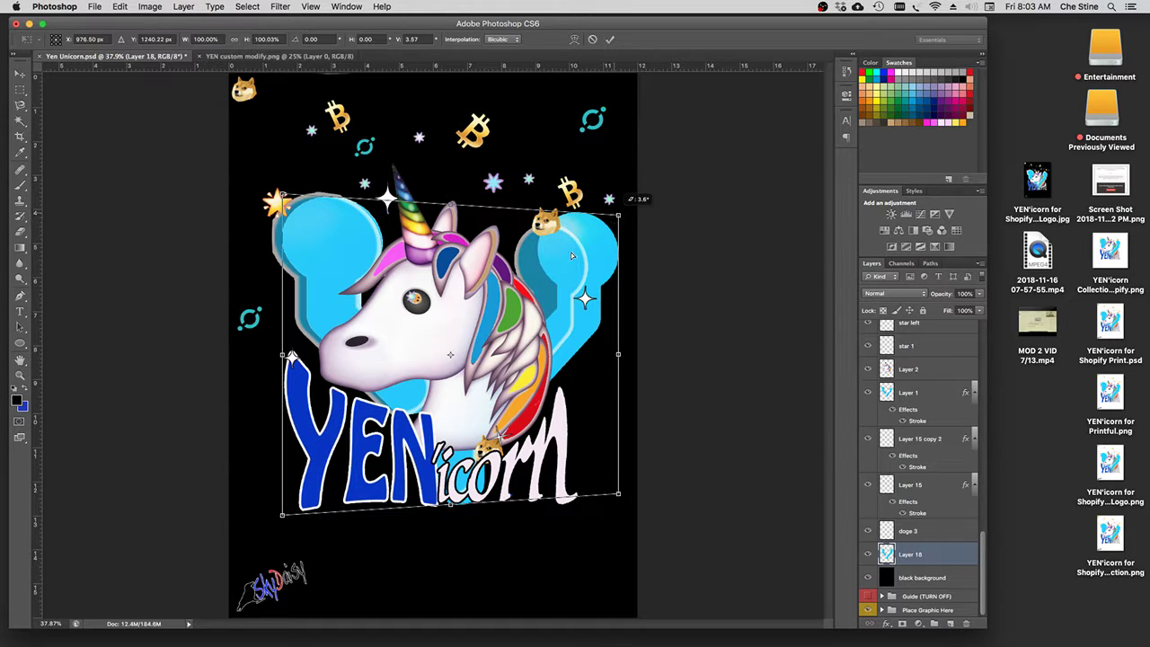
Step: Move the slanted blue Y to about X 947.5 px, Y 1243 px and slightly widen its upper edge in perspective
{"action": "key", "text": "shift+Left"}
{"action": "key", "text": "shift+Left"}
{"action": "key", "text": "shift+Left"}
{"action": "key", "text": "shift+Left"}
{"action": "key", "text": "shift+Left"}
{"action": "key", "text": "Up"}
{"action": "key", "text": "Up"}
{"action": "key", "text": "Up"}
{"action": "key", "text": "Up"}
{"action": "key", "text": "Up"}
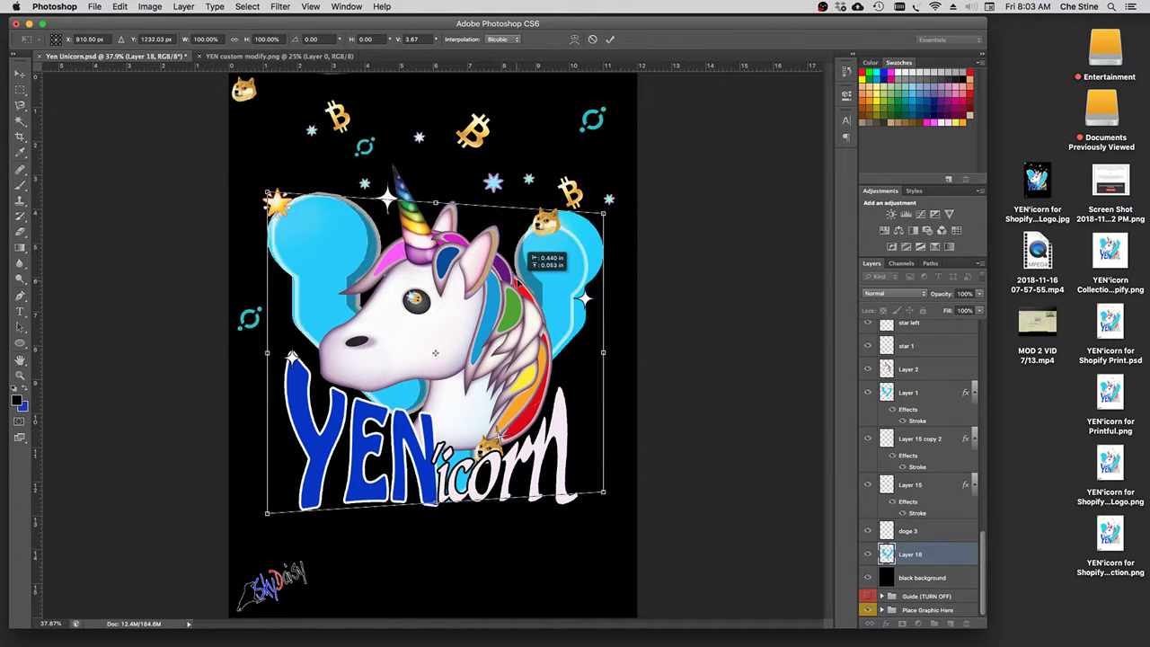
{"action": "key", "text": "shift+Down"}
{"action": "key", "text": "shift+Right"}
{"action": "key", "text": "shift+Right"}
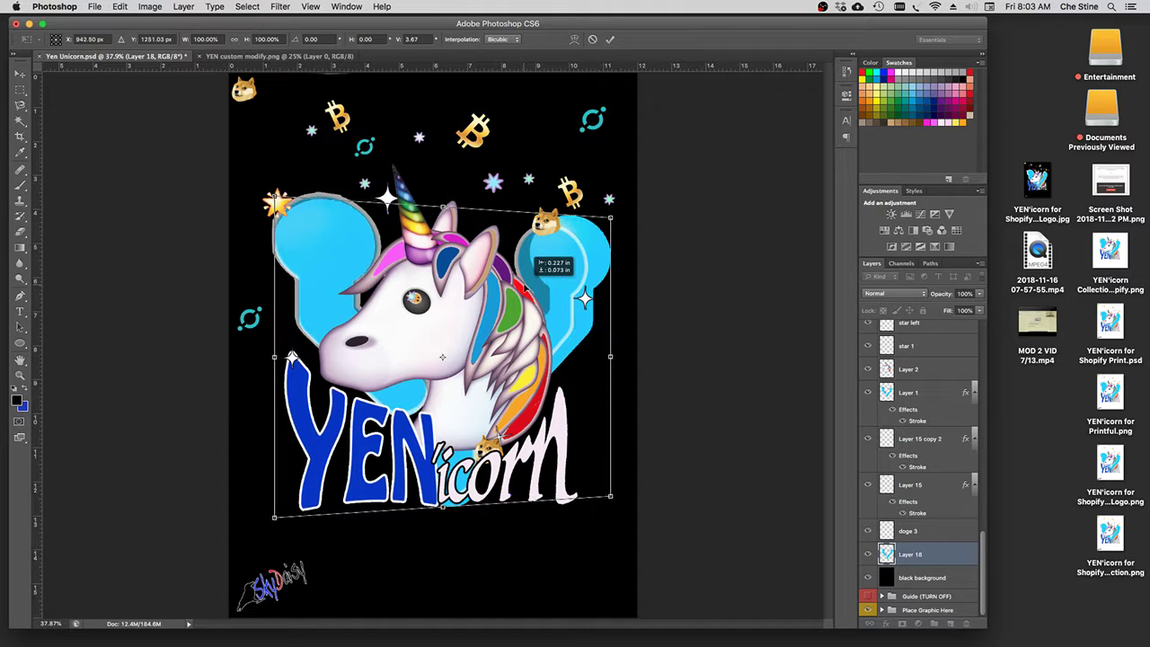
{"action": "key", "text": "Down"}
{"action": "key", "text": "Down"}
{"action": "key", "text": "Down"}
{"action": "key", "text": "Down"}
{"action": "key", "text": "Down"}
{"action": "key", "text": "Down"}
{"action": "key", "text": "Right"}
{"action": "key", "text": "shift+Up"}
{"action": "key", "text": "shift+Up"}
{"action": "key", "text": "shift+Left"}
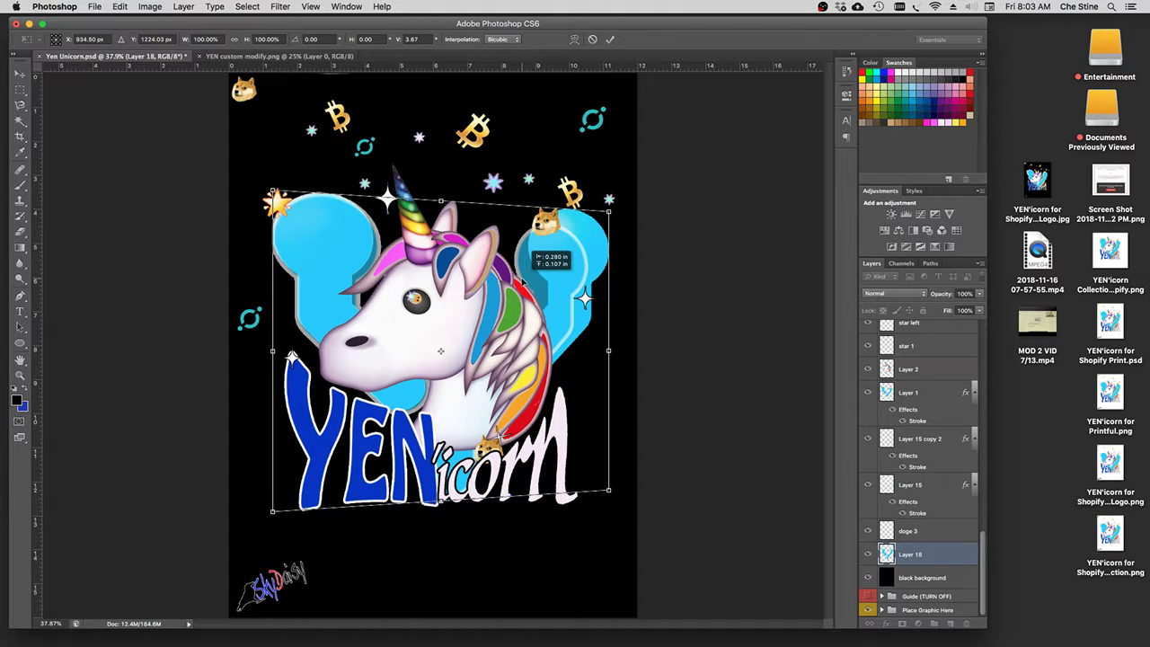
{"action": "key", "text": "Left"}
{"action": "key", "text": "Left"}
{"action": "key", "text": "Left"}
{"action": "key", "text": "Up"}
{"action": "key", "text": "Up"}
{"action": "left_click_drag", "start_coordinate": [521, 283], "coordinate": [525, 285]}
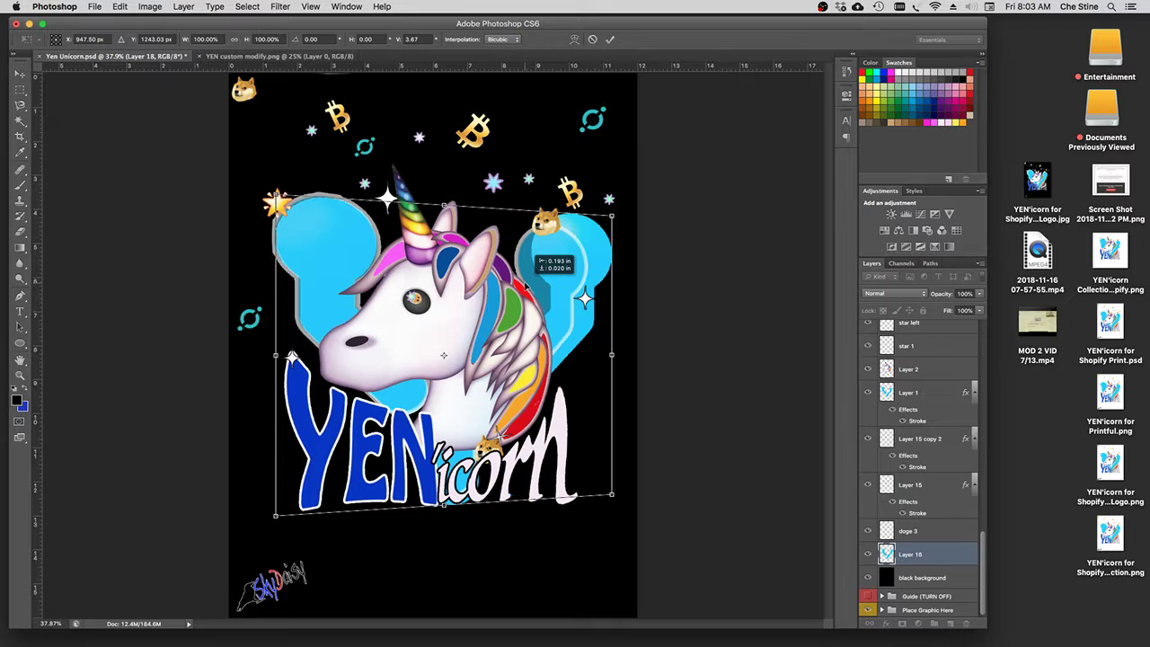
{"action": "left_click_drag", "start_coordinate": [525, 285], "coordinate": [526, 285]}
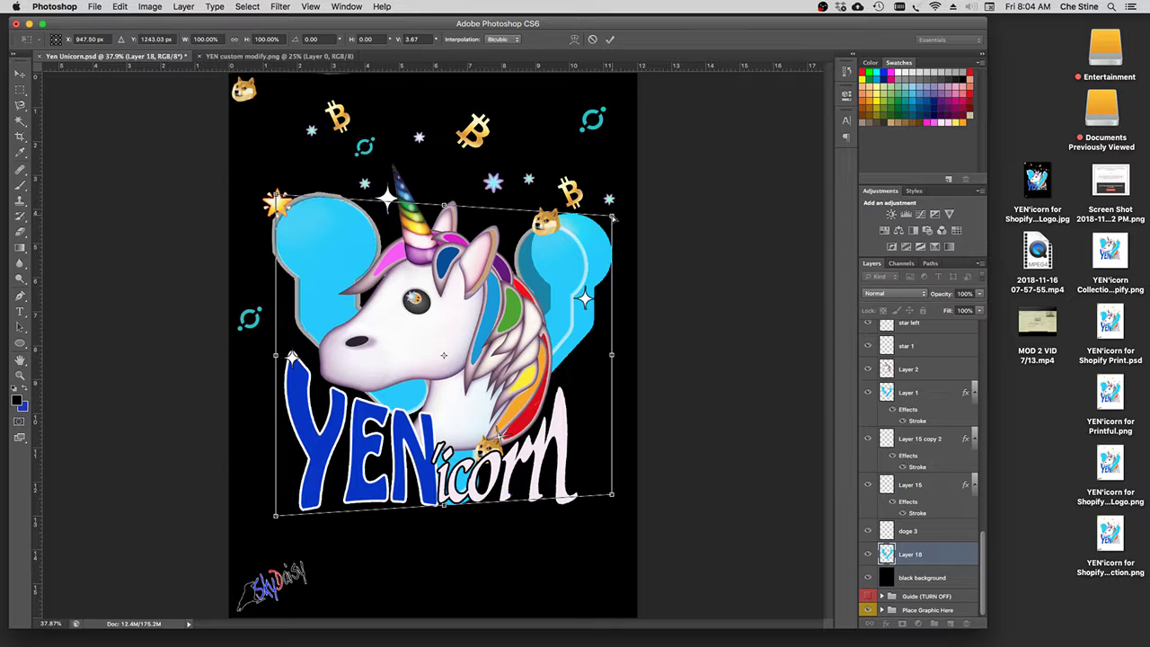
{"action": "mouse_move", "coordinate": [612, 217]}
{"action": "left_mouse_down"}
{"action": "mouse_move", "coordinate": [610, 230]}
{"action": "mouse_move", "coordinate": [608, 201]}
{"action": "mouse_move", "coordinate": [602, 216]}
{"action": "mouse_move", "coordinate": [615, 215]}
{"action": "left_mouse_up"}
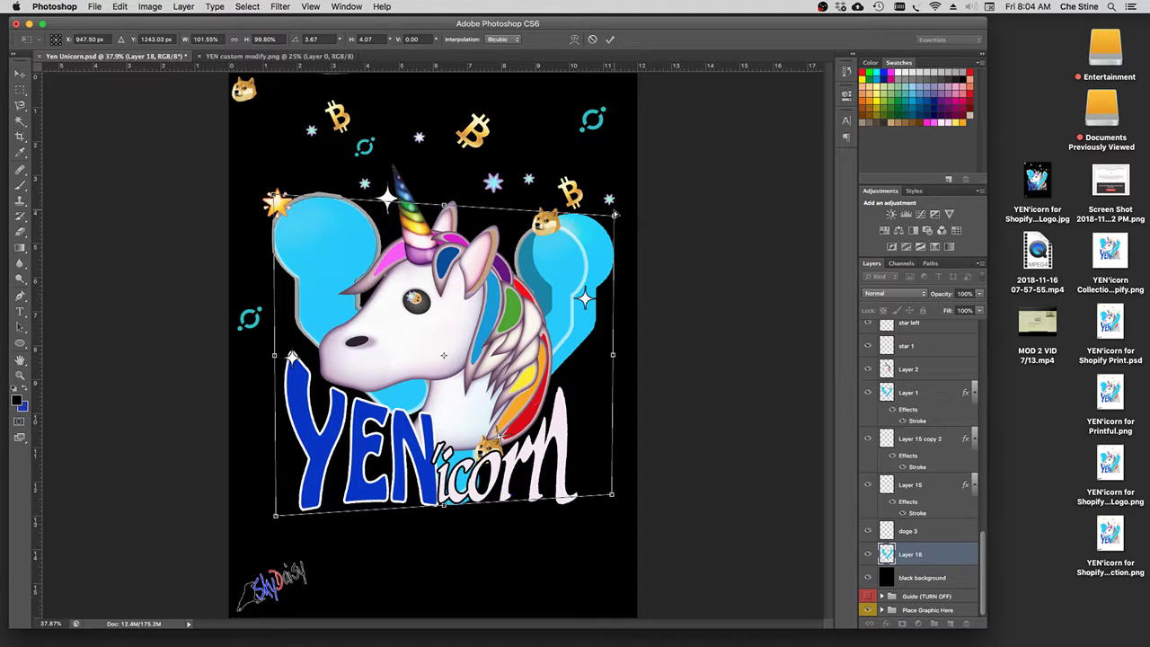
{"action": "key", "text": "Return"}
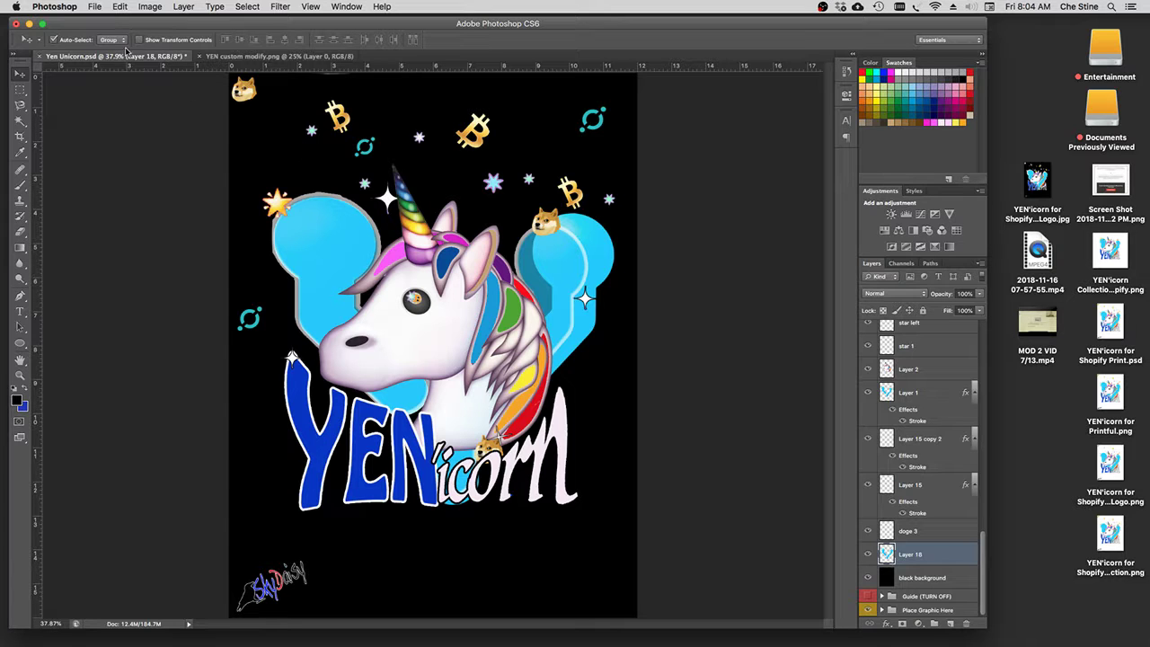
{"action": "left_click", "coordinate": [119, 7]}
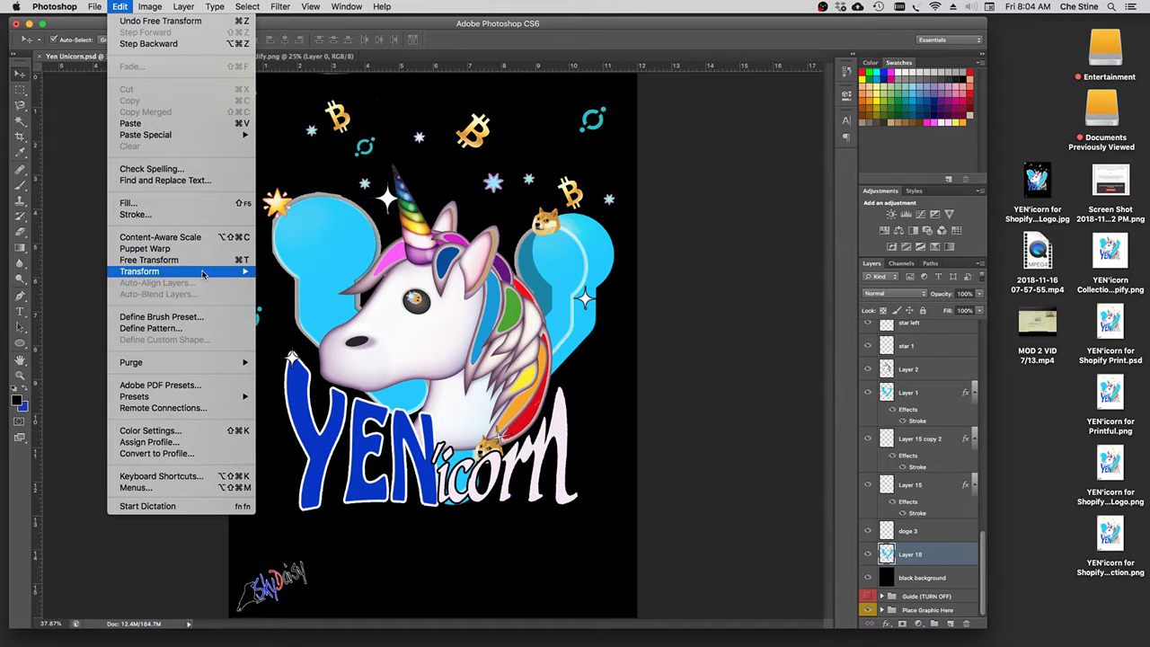
{"action": "mouse_move", "coordinate": [204, 273]}
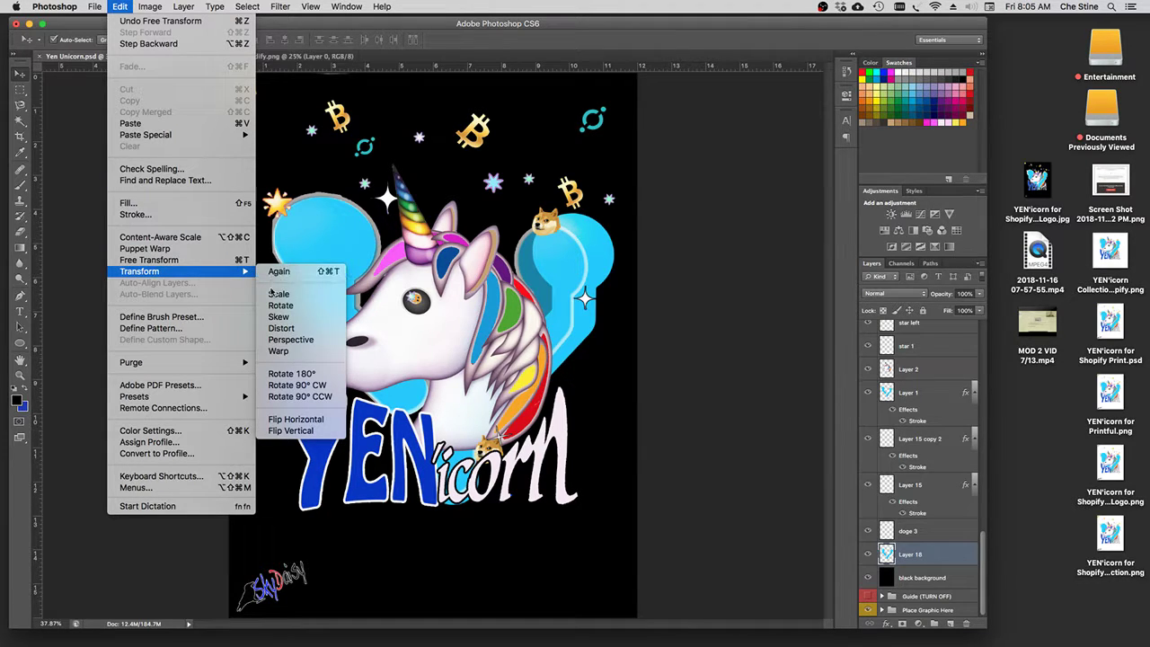
{"action": "left_click", "coordinate": [279, 317]}
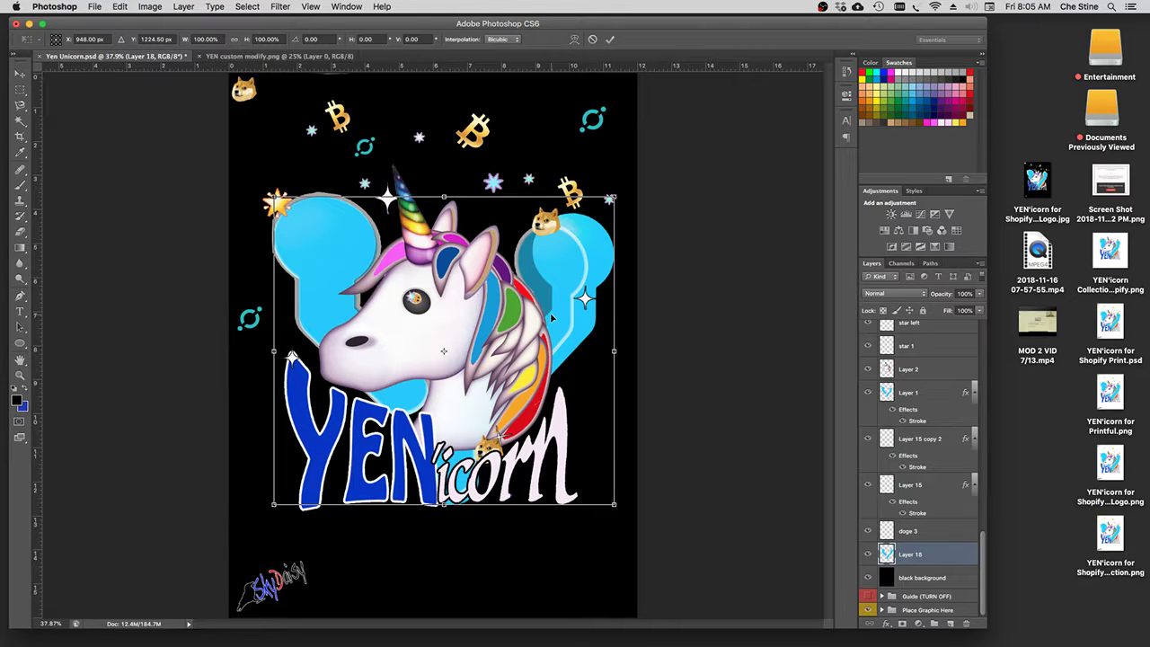
{"action": "key", "text": "Return"}
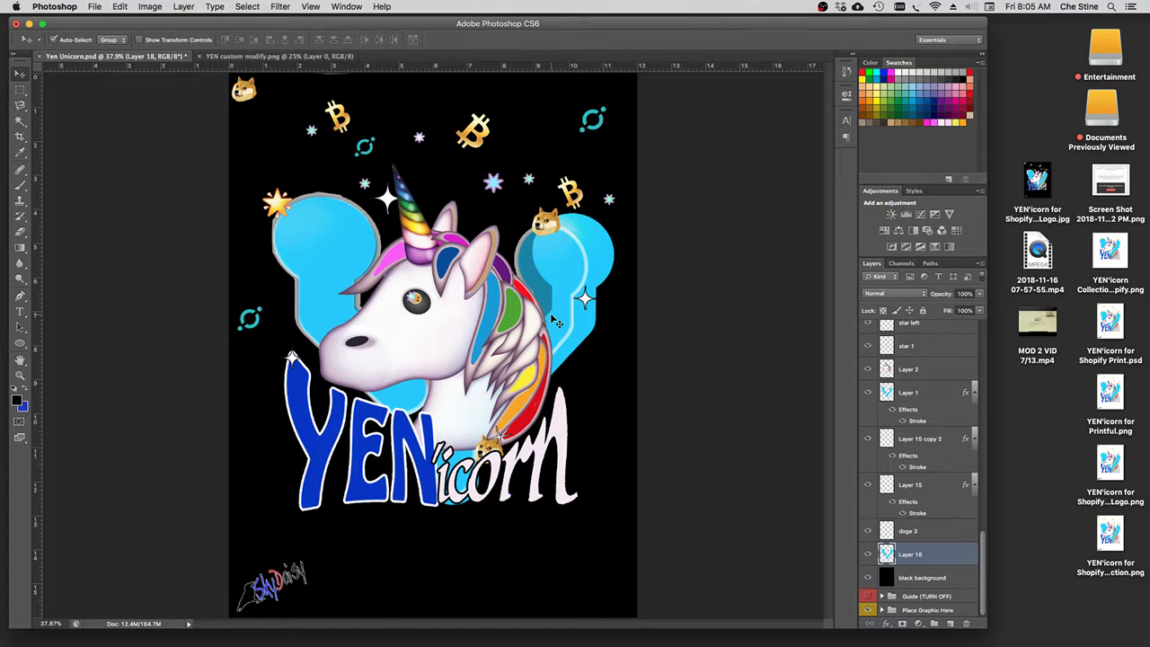
Step: Narrow Layer 18 to about 93.7% of its width, moving its right edge inward to match Layer 1's right arm
{"action": "key", "text": "super+t"}
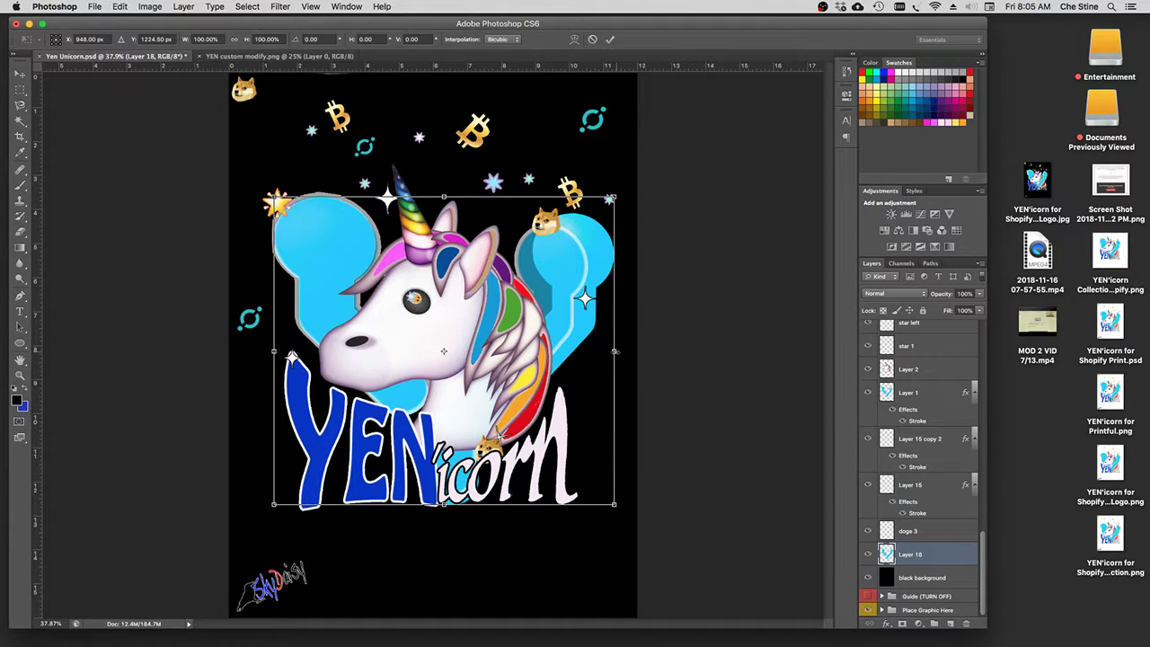
{"action": "left_click_drag", "start_coordinate": [616, 351], "coordinate": [595, 349]}
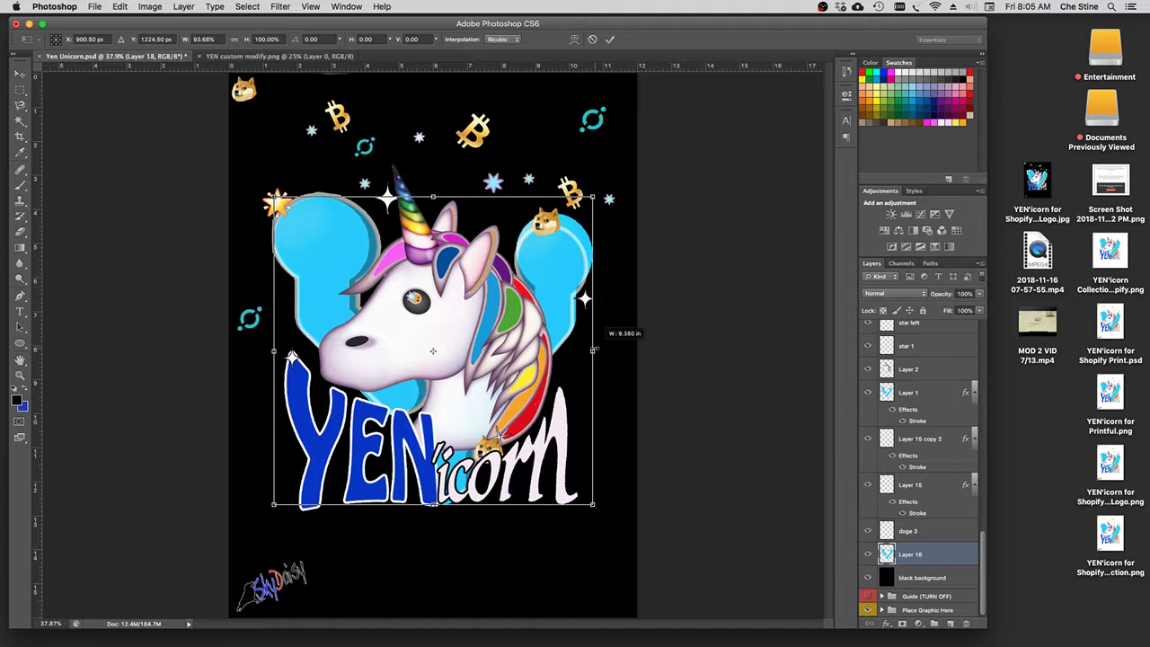
{"action": "left_click_drag", "start_coordinate": [594, 349], "coordinate": [596, 349]}
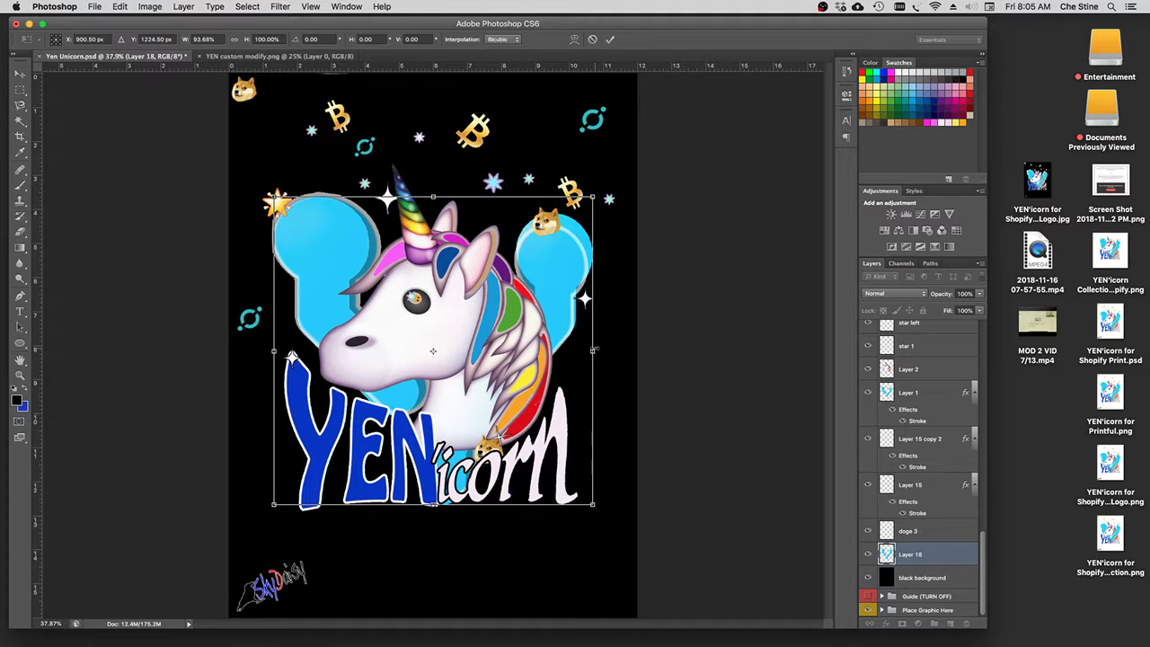
{"action": "key", "text": "Return"}
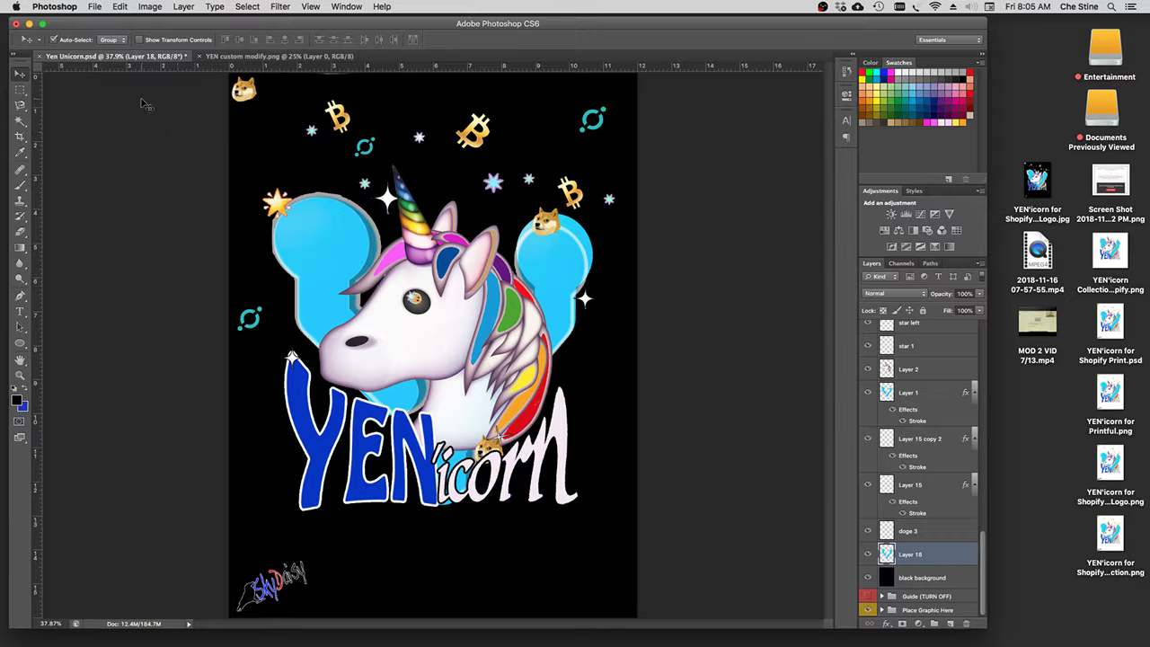
Step: Skew Layer 18 vertically by about 2.3° so the right side of the blue Y sits lower
{"action": "left_click", "coordinate": [119, 7]}
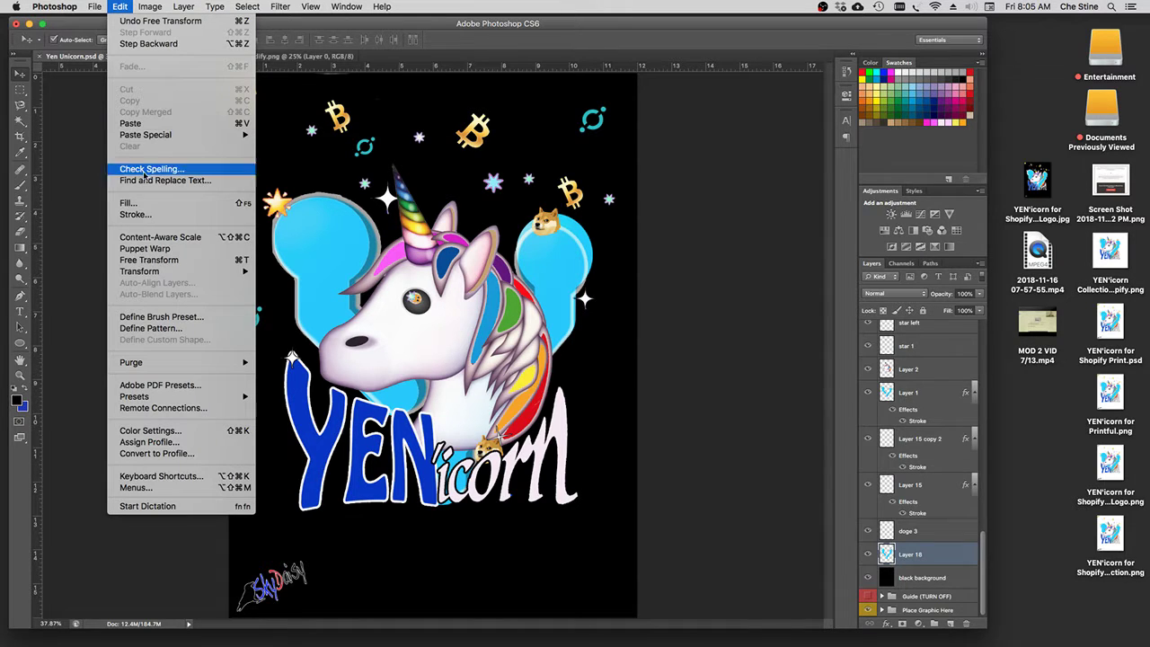
{"action": "mouse_move", "coordinate": [204, 272]}
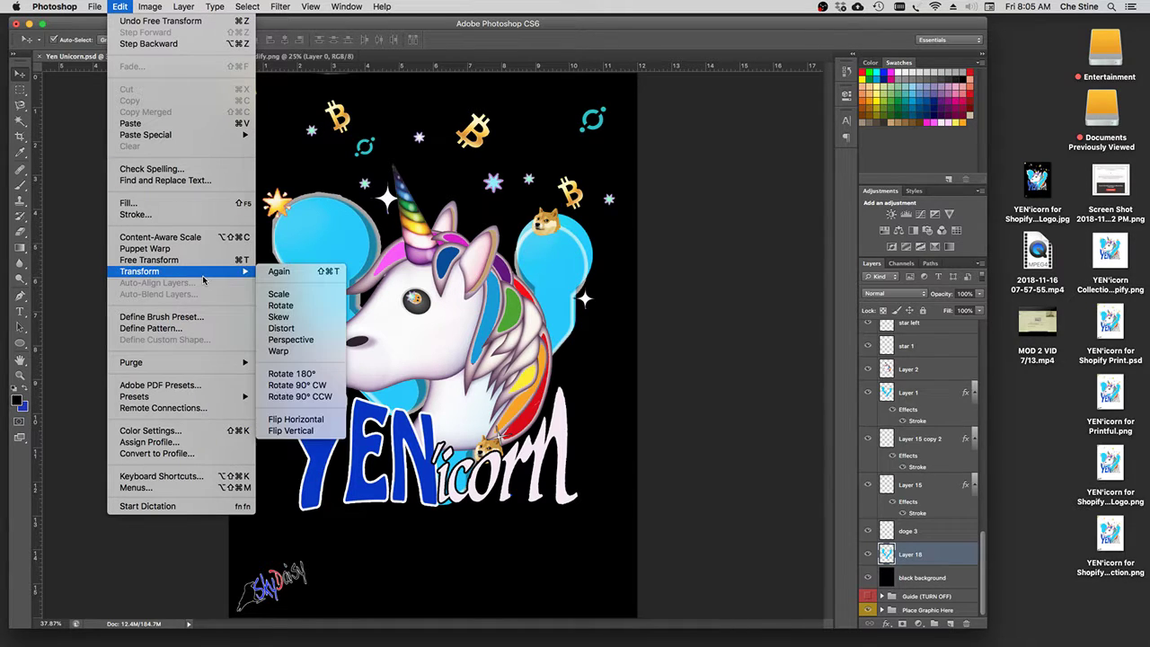
{"action": "left_click", "coordinate": [282, 317]}
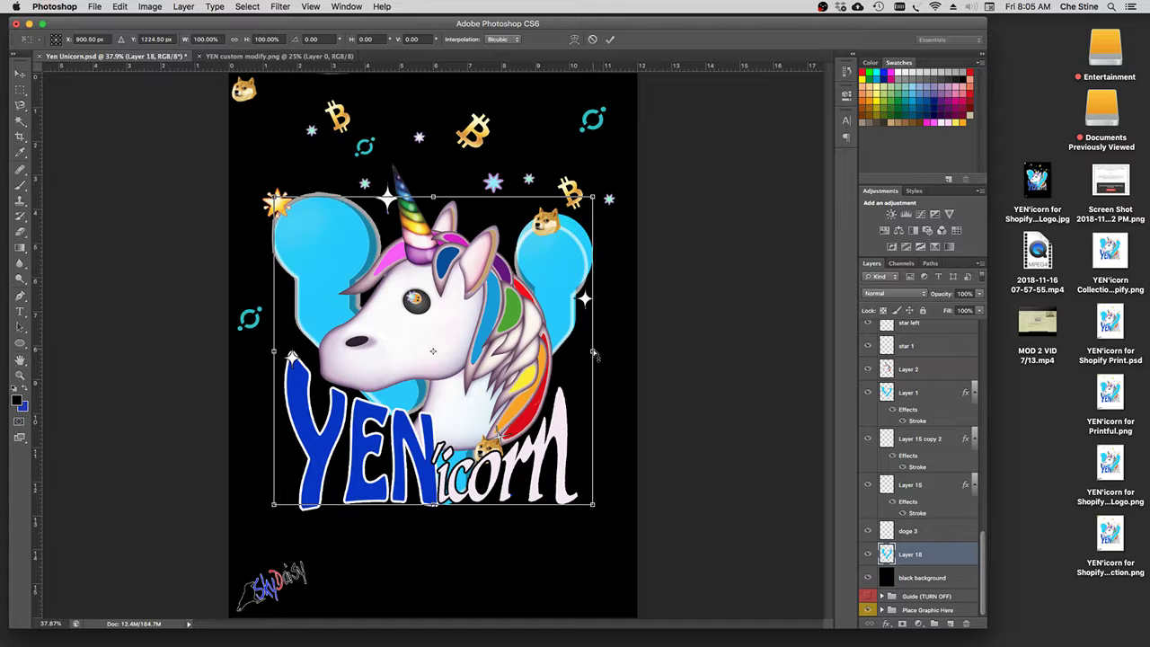
{"action": "left_click_drag", "start_coordinate": [593, 354], "coordinate": [593, 365]}
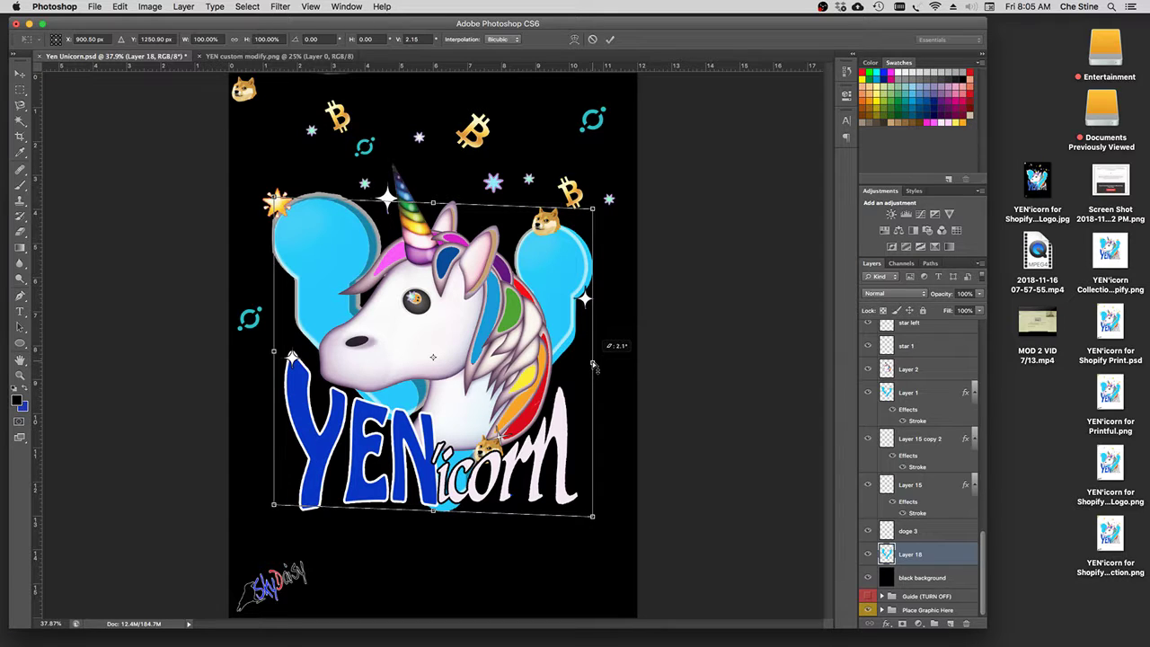
{"action": "left_click_drag", "start_coordinate": [593, 364], "coordinate": [592, 365]}
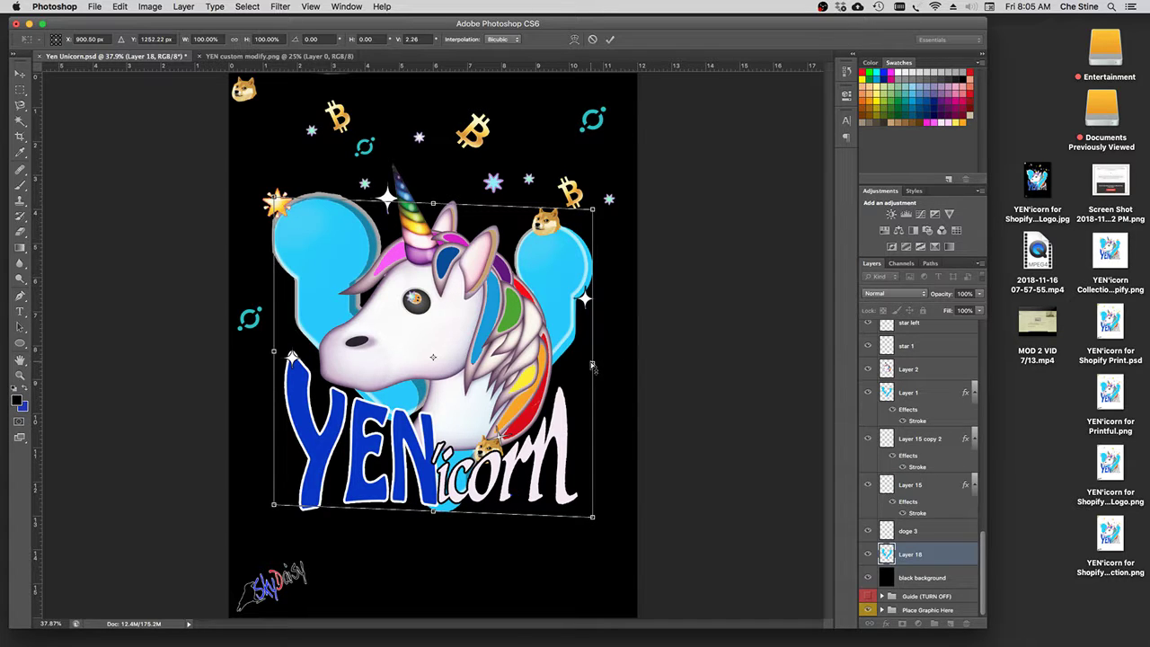
{"action": "key", "text": "Return"}
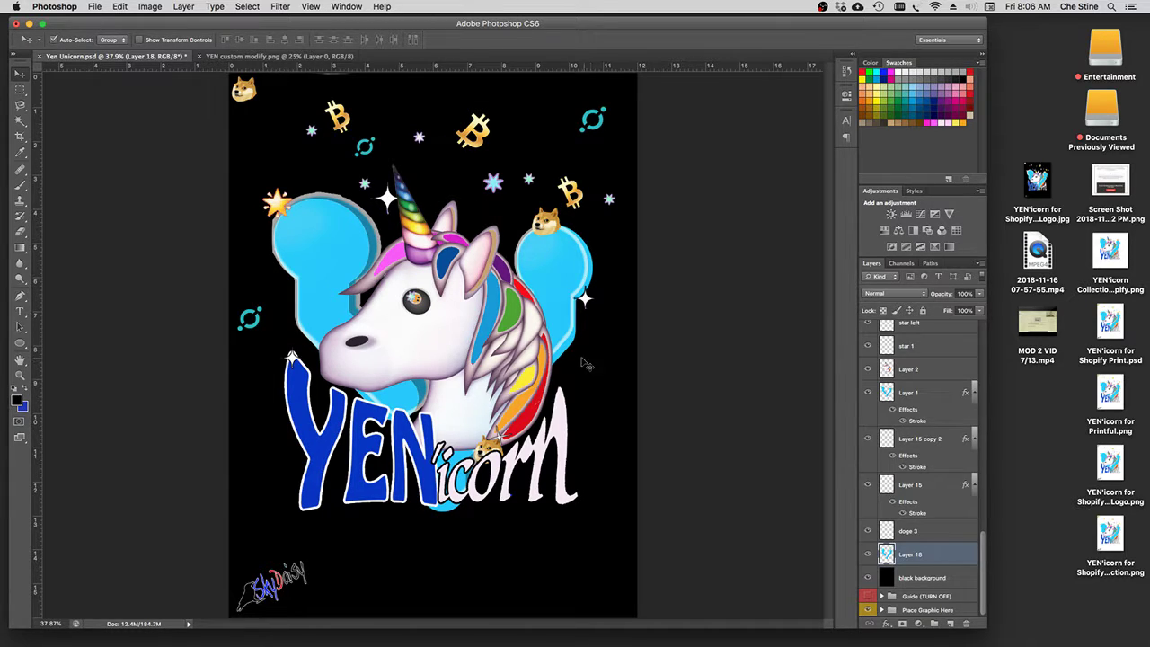
Step: Distort Layer 18 by pulling both upper corners of the blue Y slightly inward and raising its bottom edge to about 98.7% height
{"action": "left_click", "coordinate": [117, 7]}
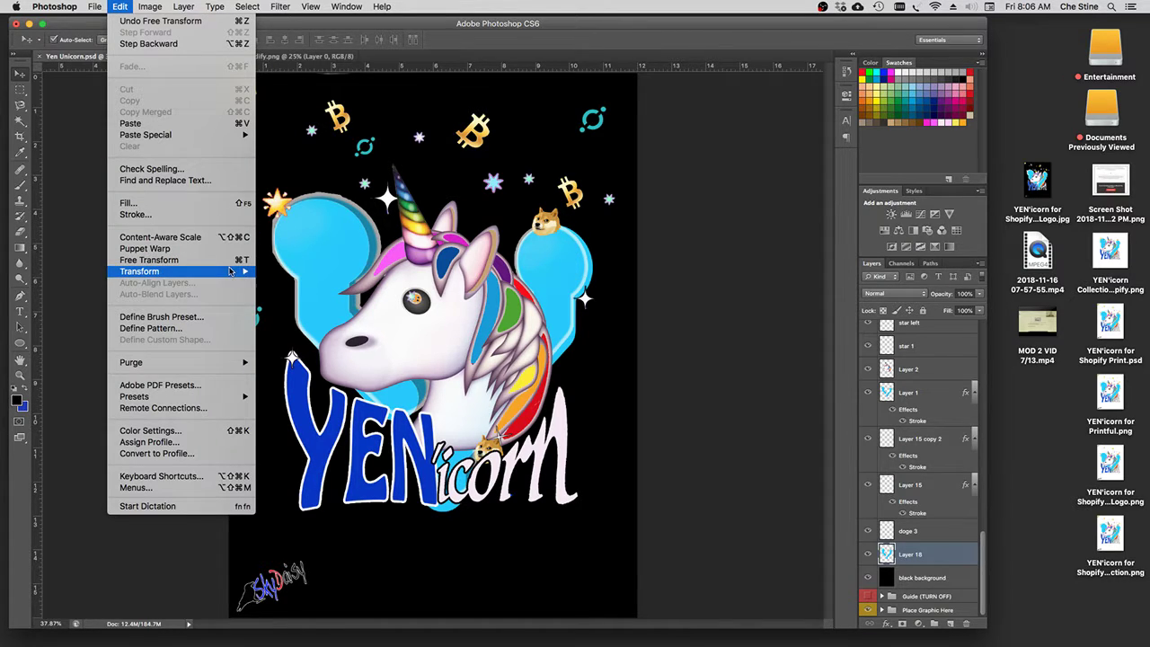
{"action": "mouse_move", "coordinate": [230, 271]}
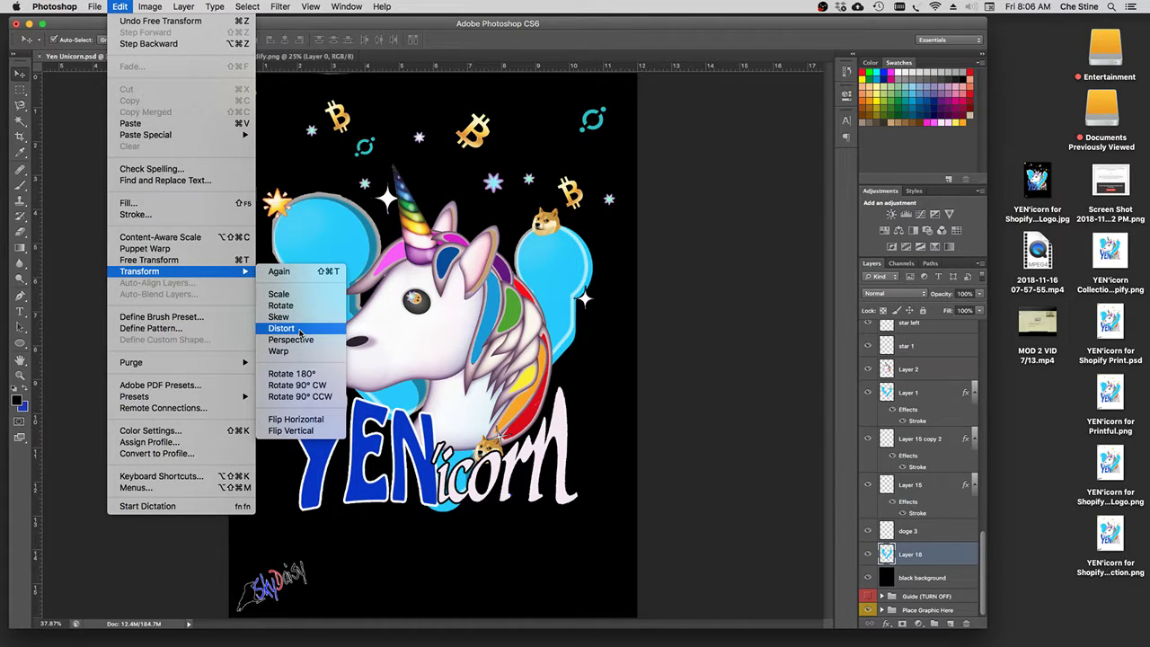
{"action": "left_click", "coordinate": [299, 329]}
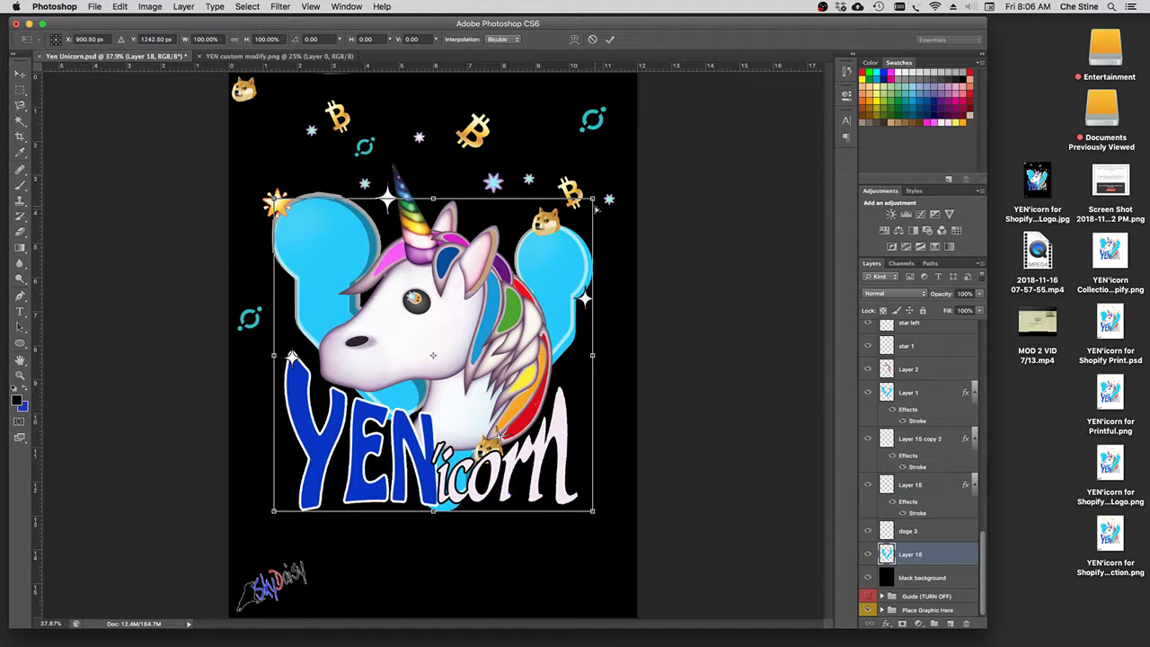
{"action": "left_click_drag", "start_coordinate": [593, 200], "coordinate": [589, 201]}
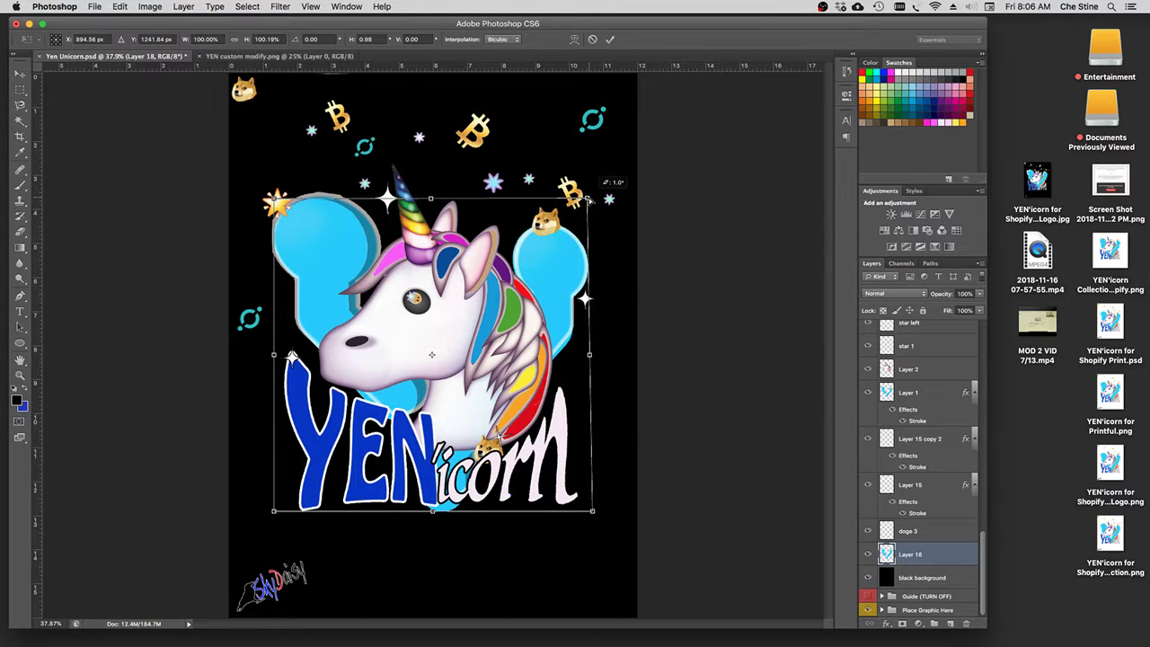
{"action": "left_click_drag", "start_coordinate": [588, 201], "coordinate": [586, 197]}
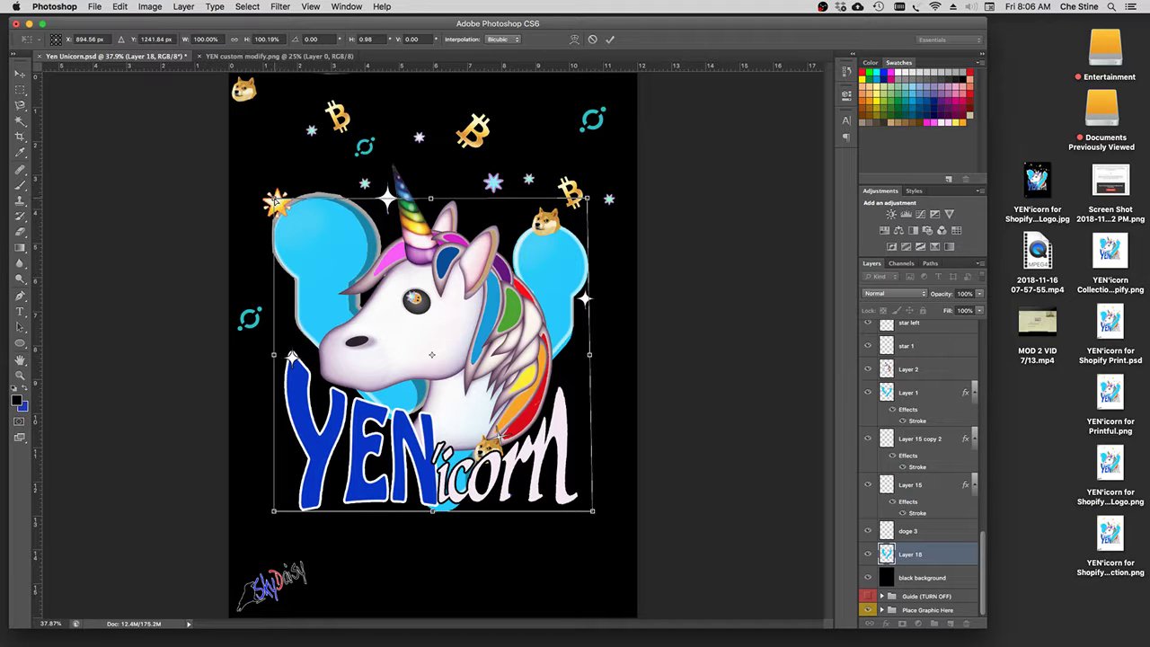
{"action": "left_click_drag", "start_coordinate": [276, 202], "coordinate": [278, 197]}
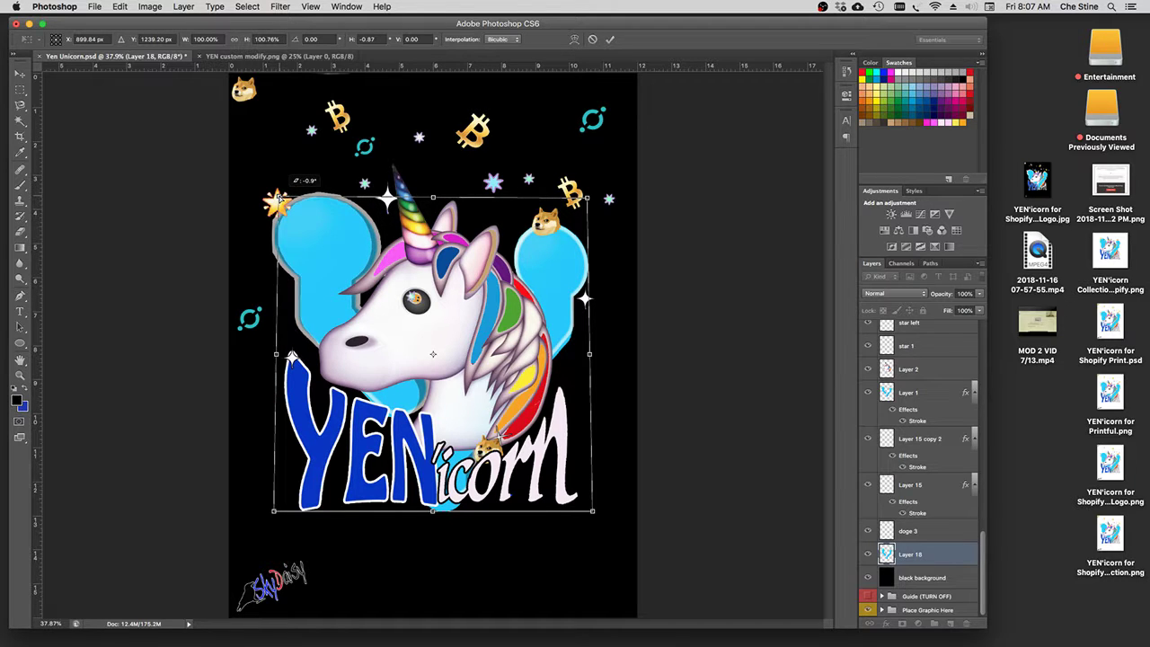
{"action": "left_click_drag", "start_coordinate": [279, 197], "coordinate": [279, 197]}
{"action": "left_click_drag", "start_coordinate": [433, 512], "coordinate": [438, 506]}
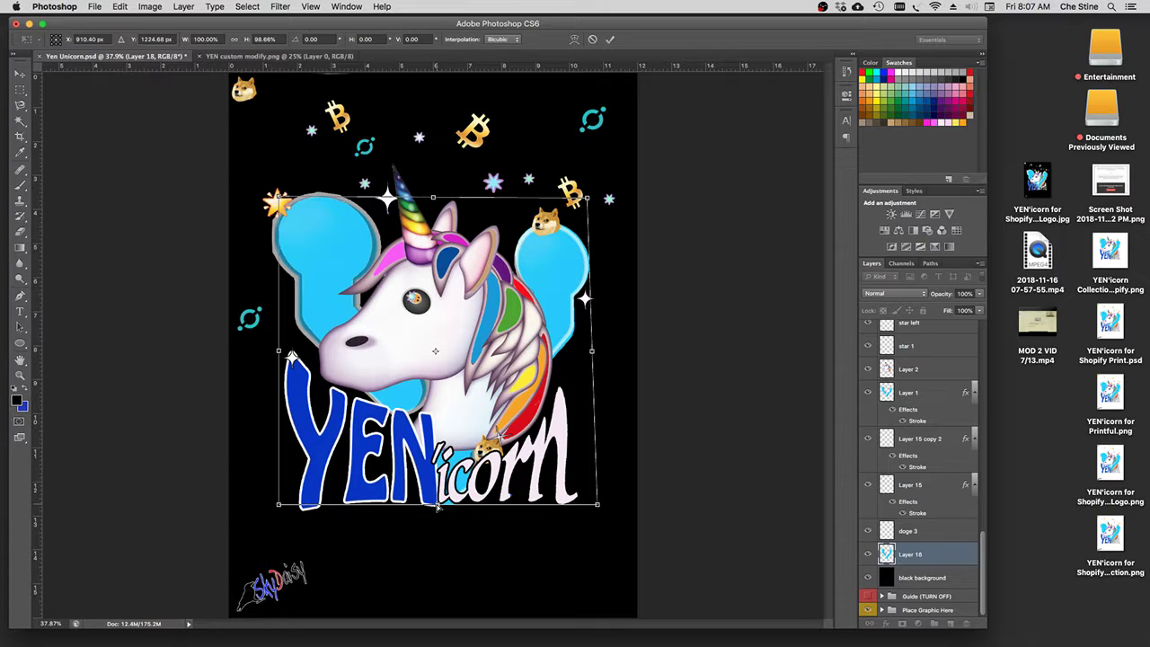
{"action": "key", "text": "Return"}
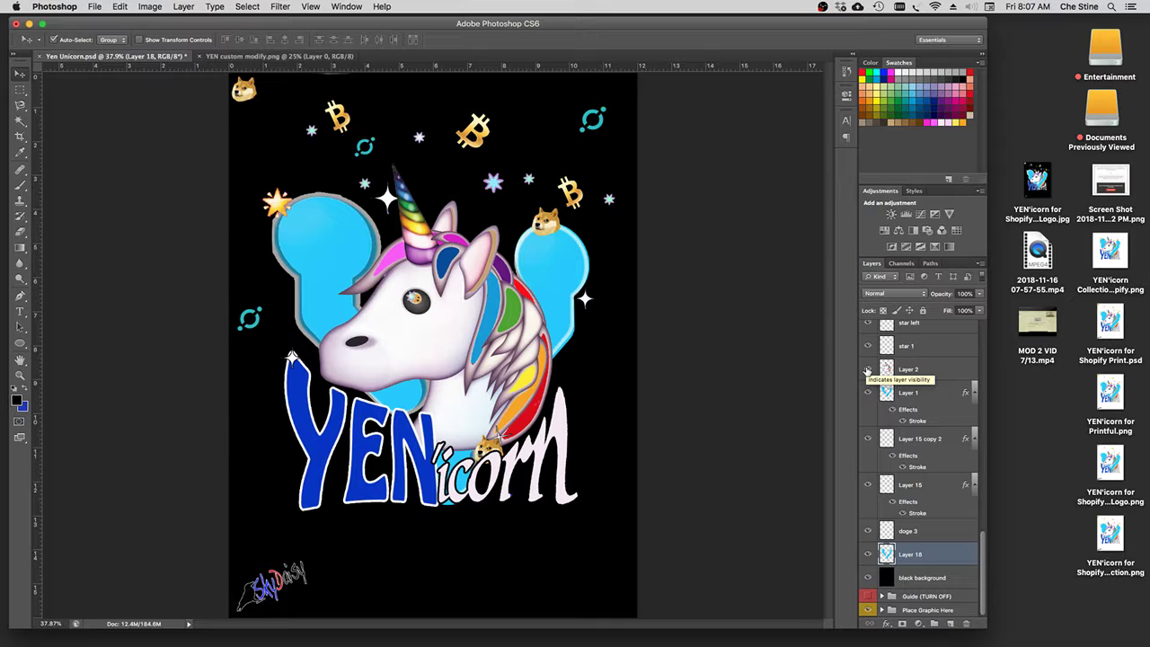
Step: Hide the unicorn on Layer 2 and the YEN lettering on Layer 14
{"action": "left_click", "coordinate": [867, 370]}
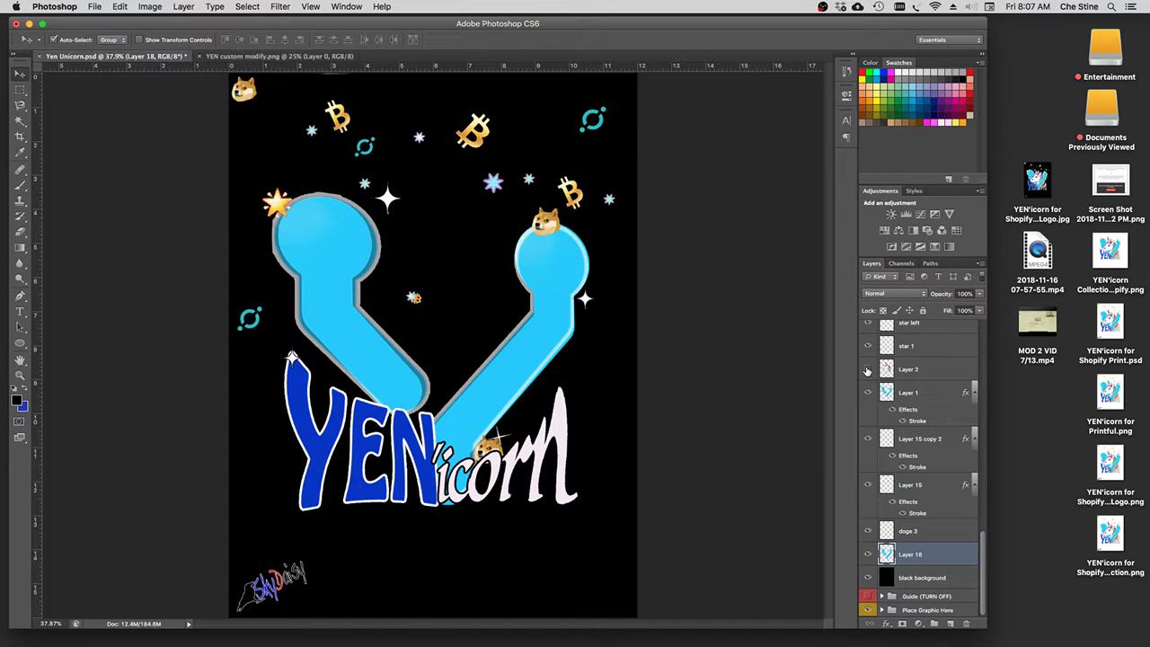
{"action": "scroll", "coordinate": [903, 416], "scroll_direction": "up", "scroll_amount": 5}
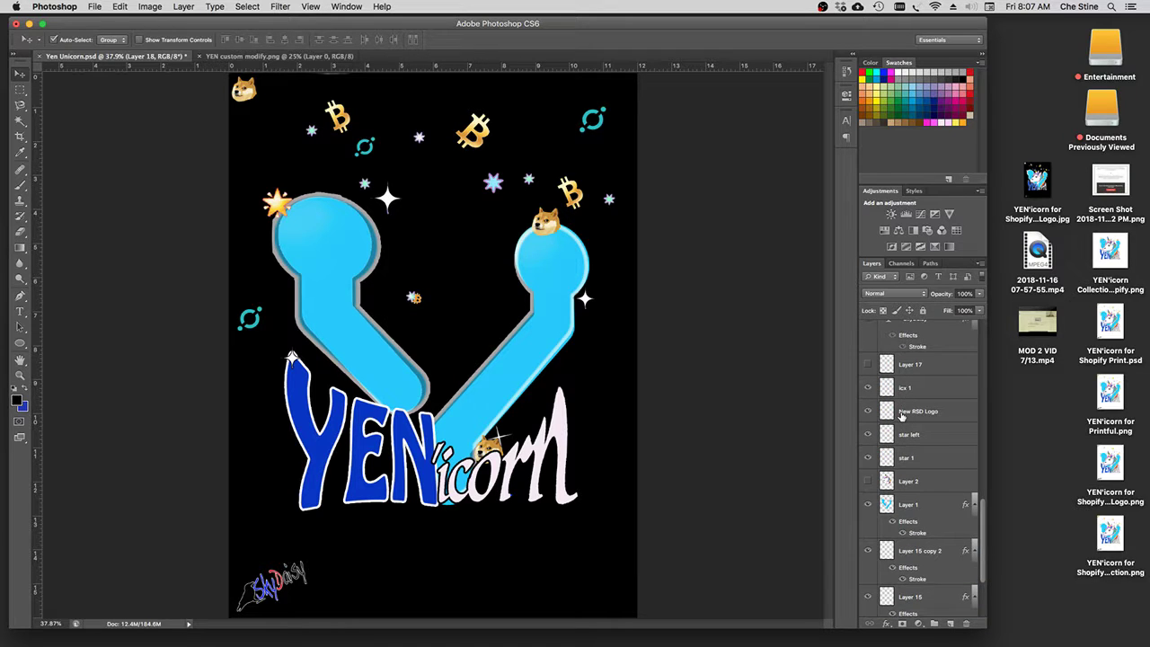
{"action": "scroll", "coordinate": [903, 415], "scroll_direction": "up", "scroll_amount": 2}
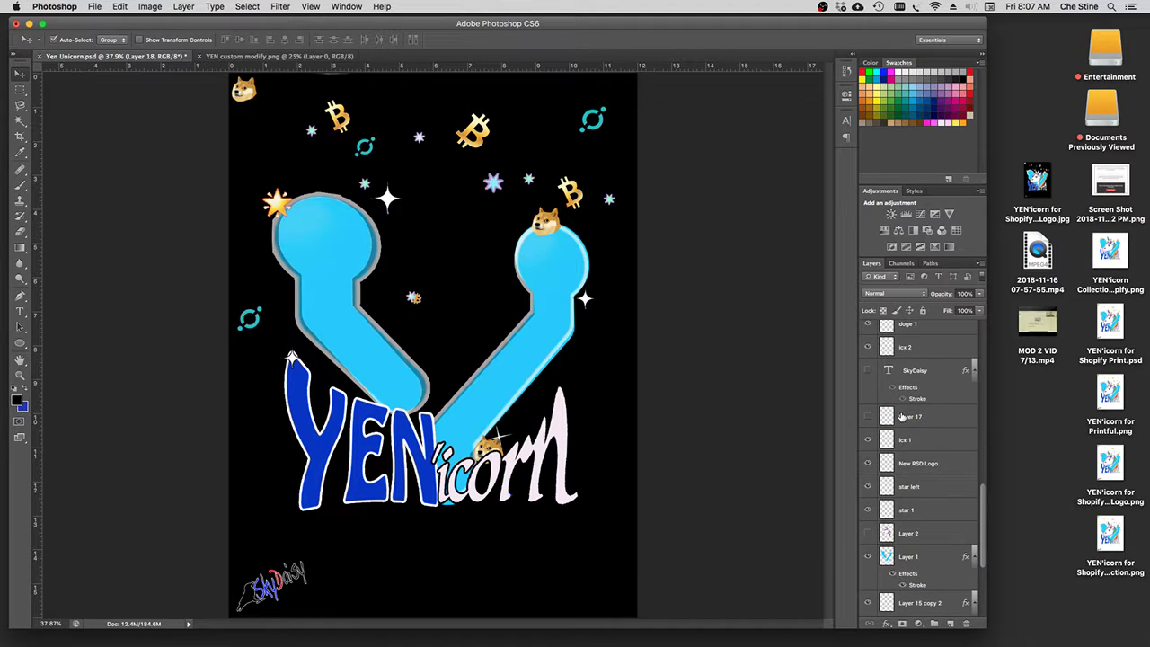
{"action": "scroll", "coordinate": [902, 416], "scroll_direction": "up", "scroll_amount": 2}
{"action": "scroll", "coordinate": [902, 416], "scroll_direction": "up", "scroll_amount": 8}
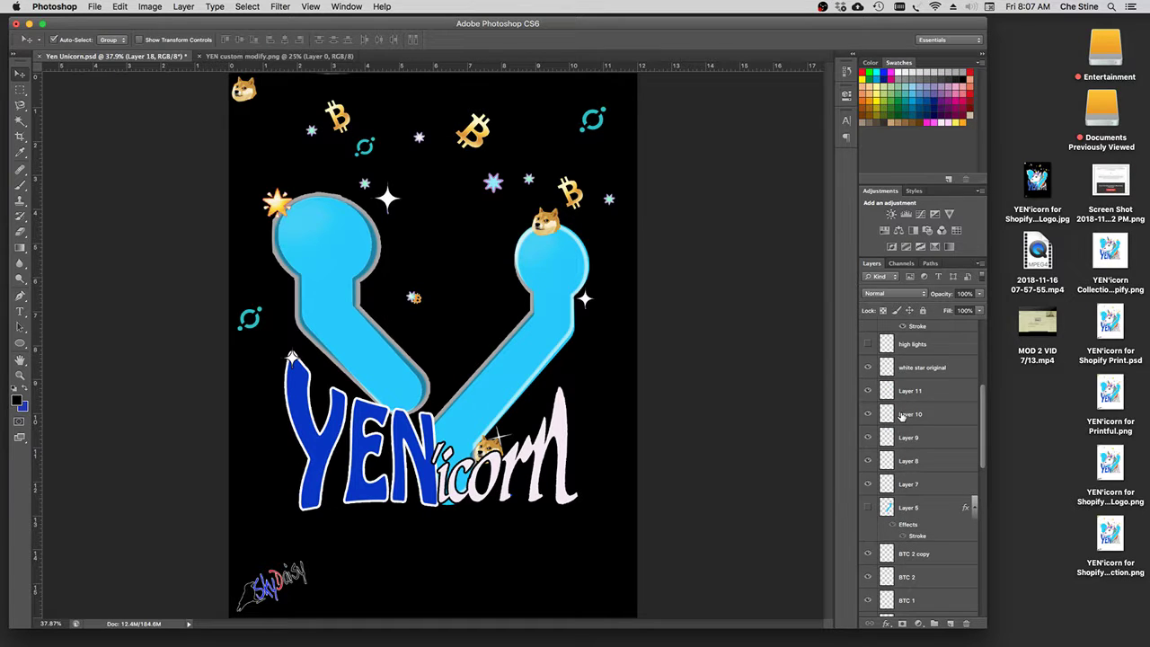
{"action": "scroll", "coordinate": [902, 416], "scroll_direction": "up", "scroll_amount": 3}
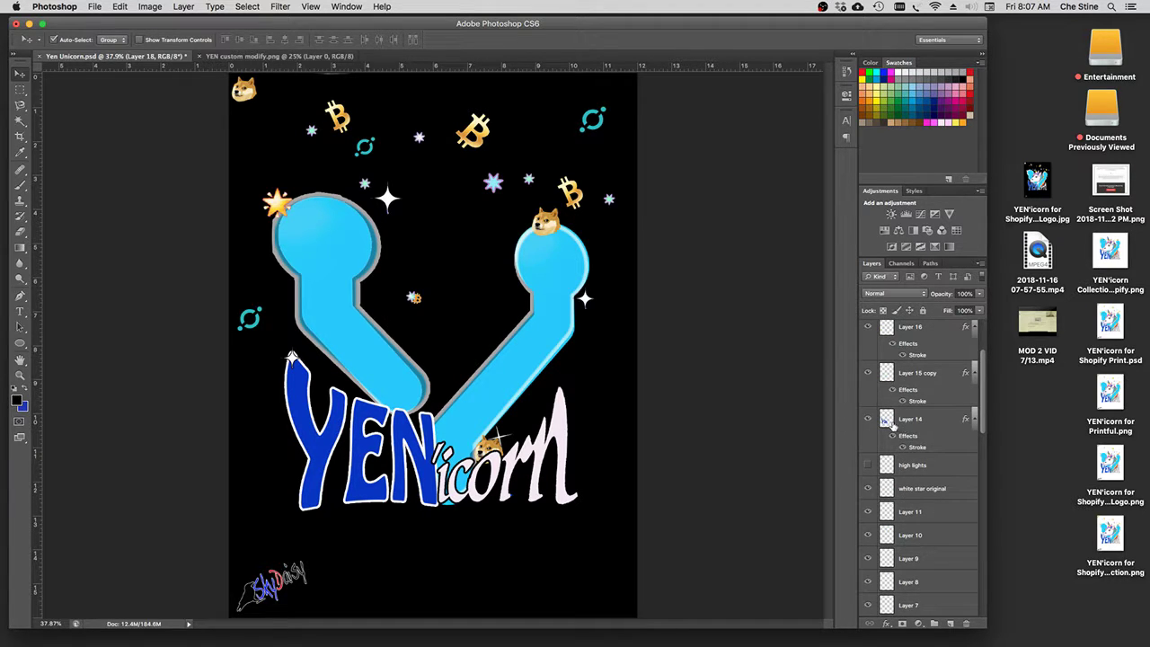
{"action": "left_click", "coordinate": [868, 421]}
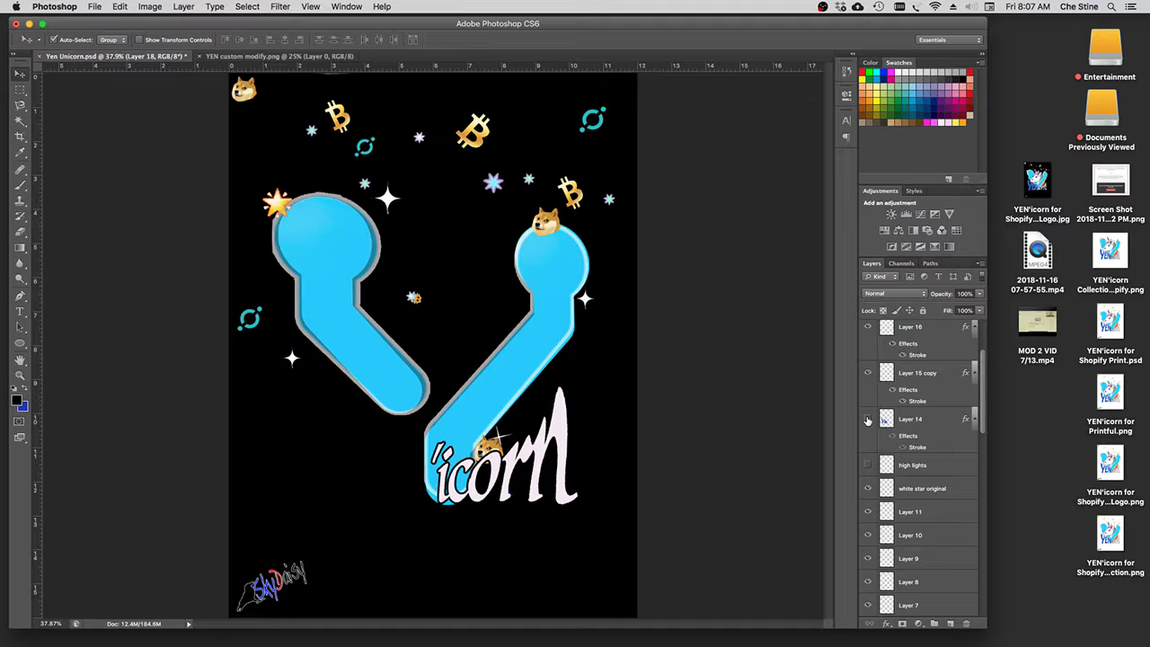
Step: Hide the 'icorn lettering layer so the base of the Y is uncovered
{"action": "left_click", "coordinate": [868, 373]}
{"action": "left_click", "coordinate": [870, 376]}
{"action": "left_click", "coordinate": [869, 329]}
{"action": "left_click", "coordinate": [868, 329]}
{"action": "scroll", "coordinate": [869, 329], "scroll_direction": "up", "scroll_amount": 2}
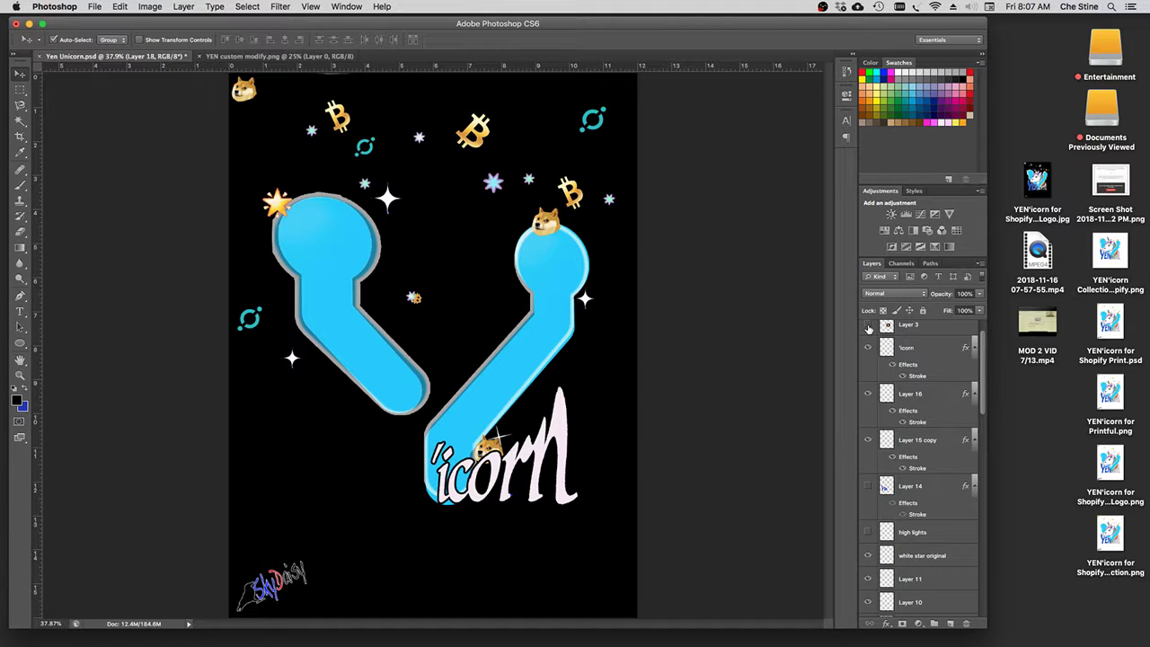
{"action": "left_click", "coordinate": [868, 347]}
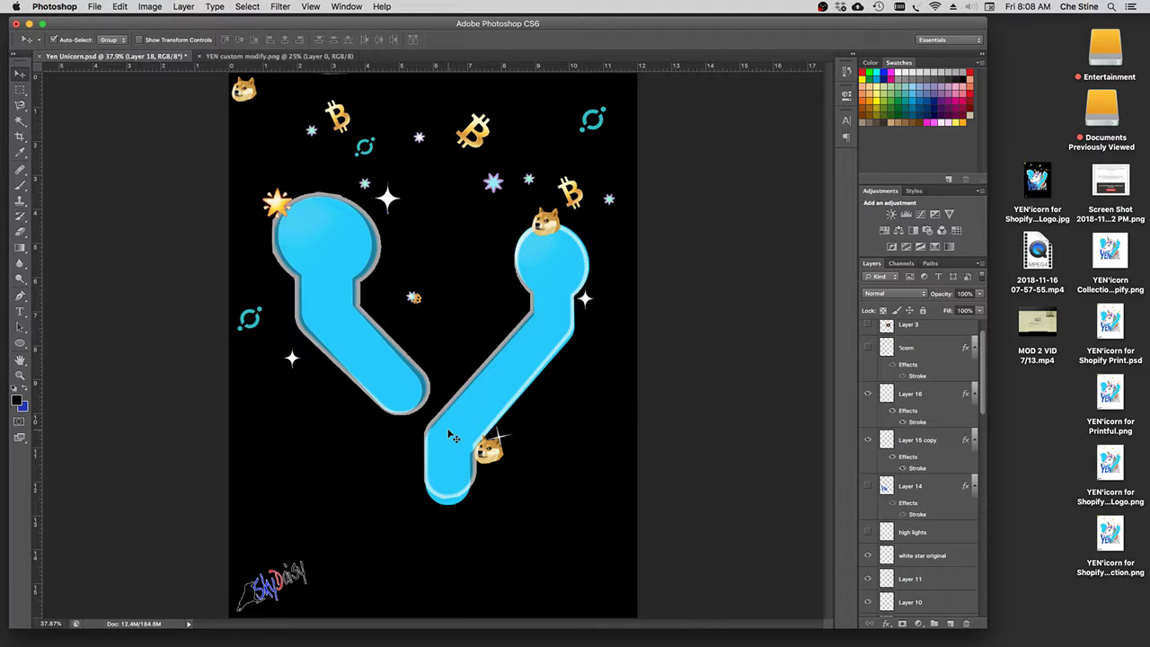
Step: Scale Layer 18 to about 96.5% height, raising its bottom edge to match the base of Layer 1's Y
{"action": "key", "text": "super+t"}
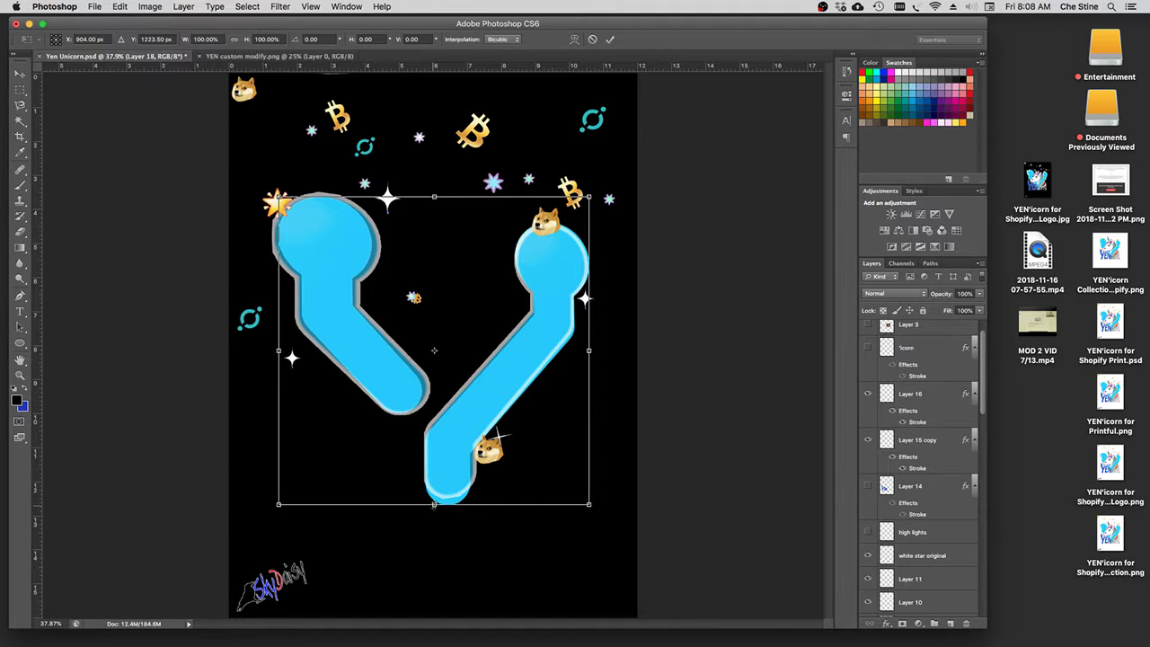
{"action": "left_click_drag", "start_coordinate": [434, 505], "coordinate": [434, 494]}
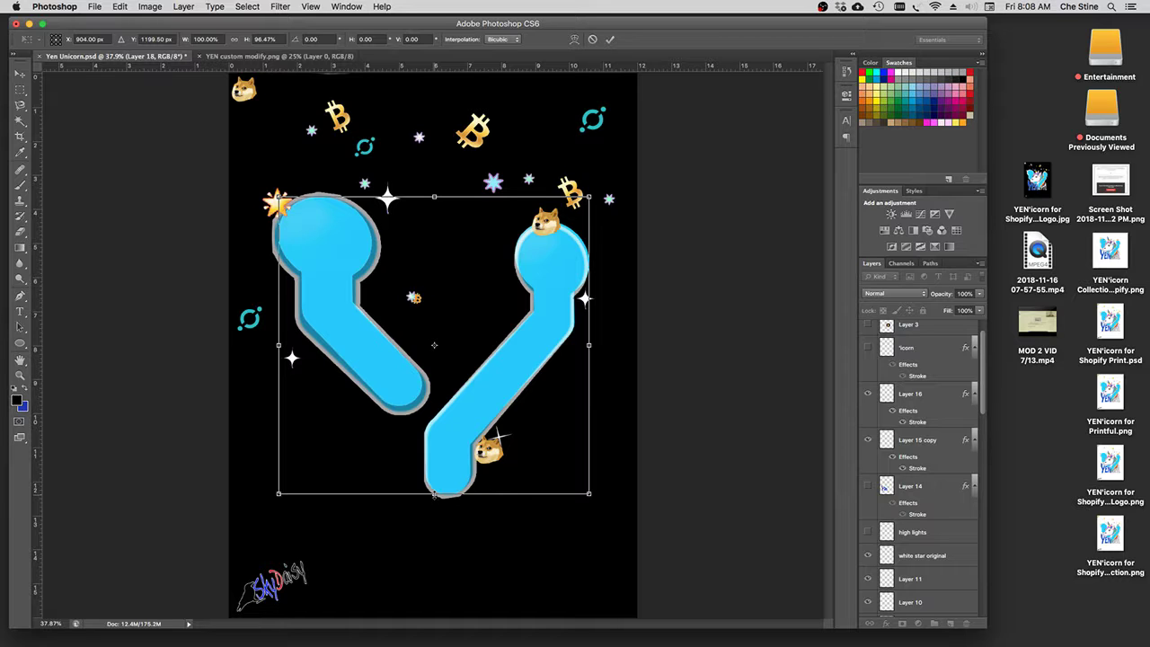
{"action": "double_click", "coordinate": [339, 269]}
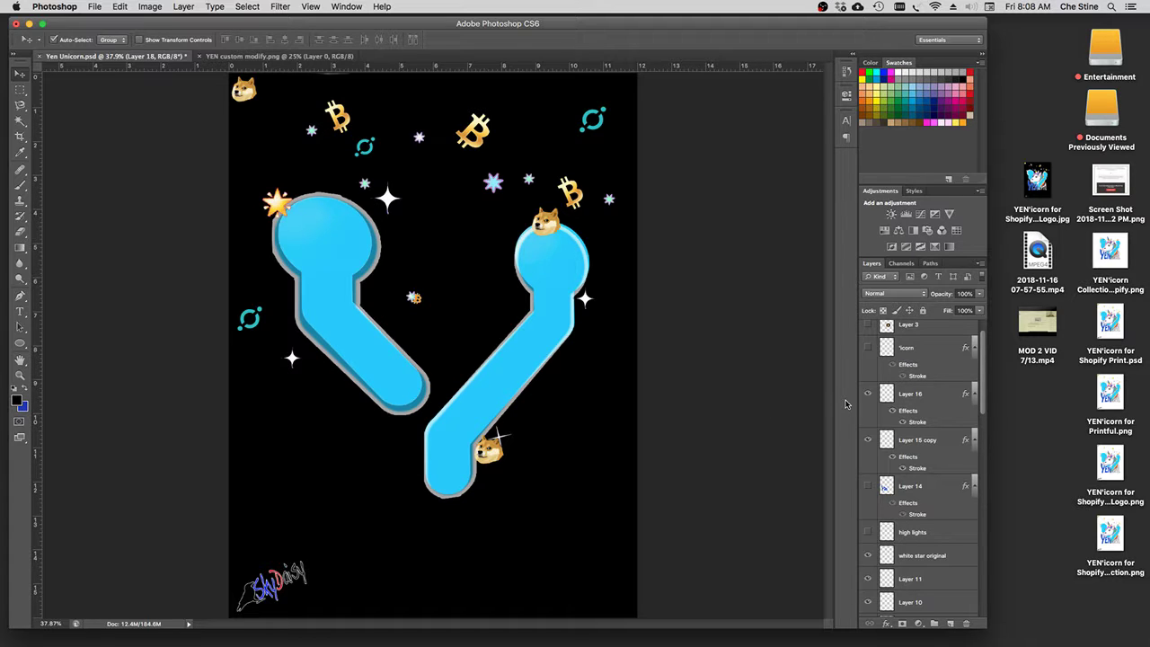
Step: Hide the original Y on Layer 1, leaving the blue Y on Layer 18 showing
{"action": "scroll", "coordinate": [876, 412], "scroll_direction": "down", "scroll_amount": 3}
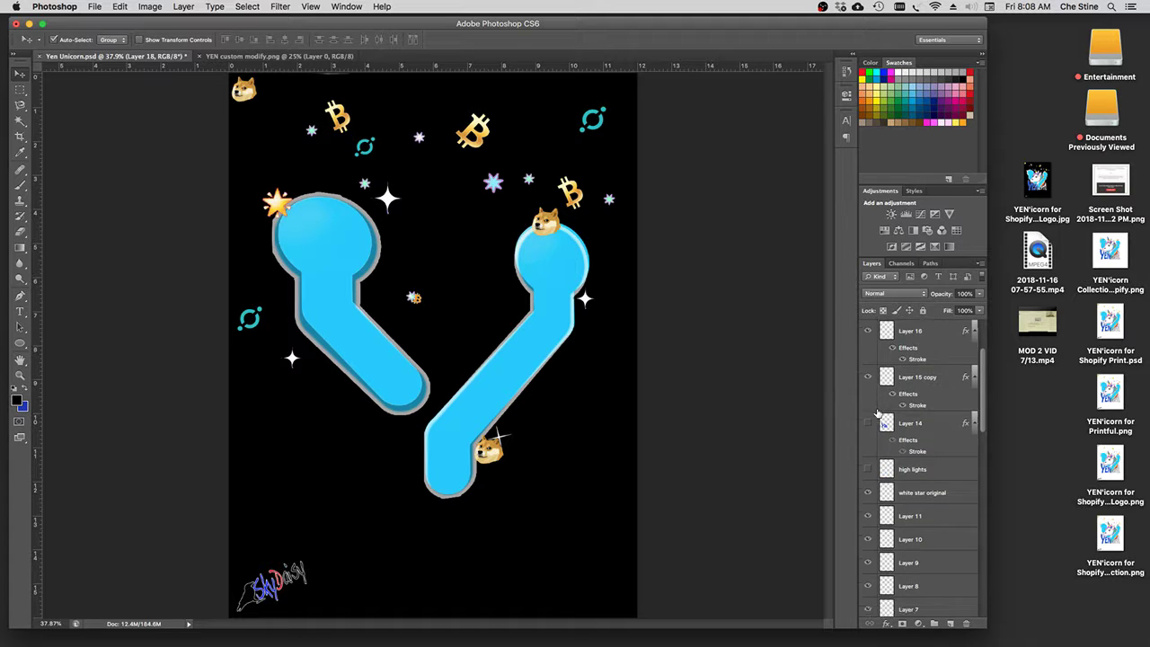
{"action": "scroll", "coordinate": [877, 412], "scroll_direction": "down", "scroll_amount": 10}
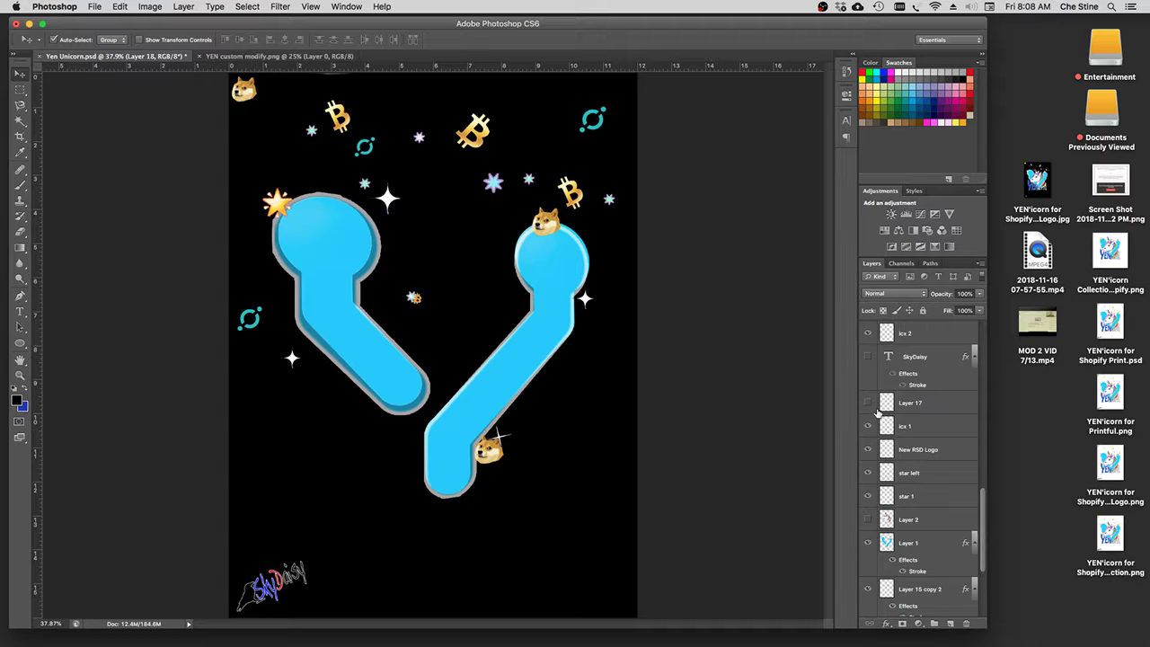
{"action": "scroll", "coordinate": [877, 412], "scroll_direction": "down", "scroll_amount": 6}
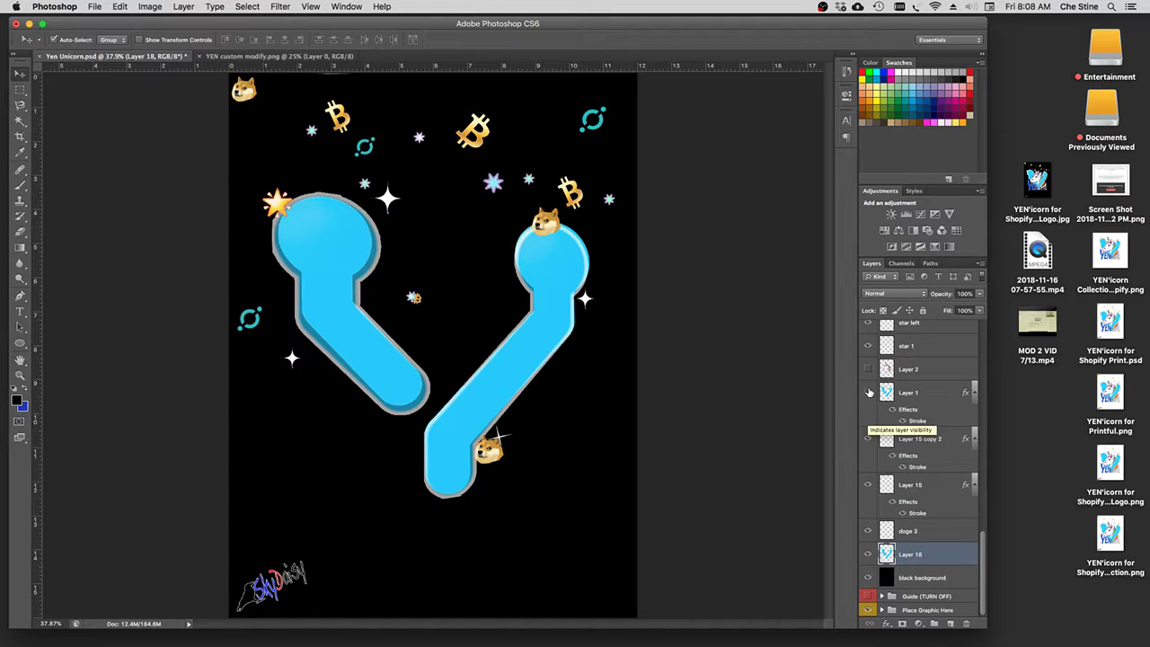
{"action": "left_click", "coordinate": [869, 392]}
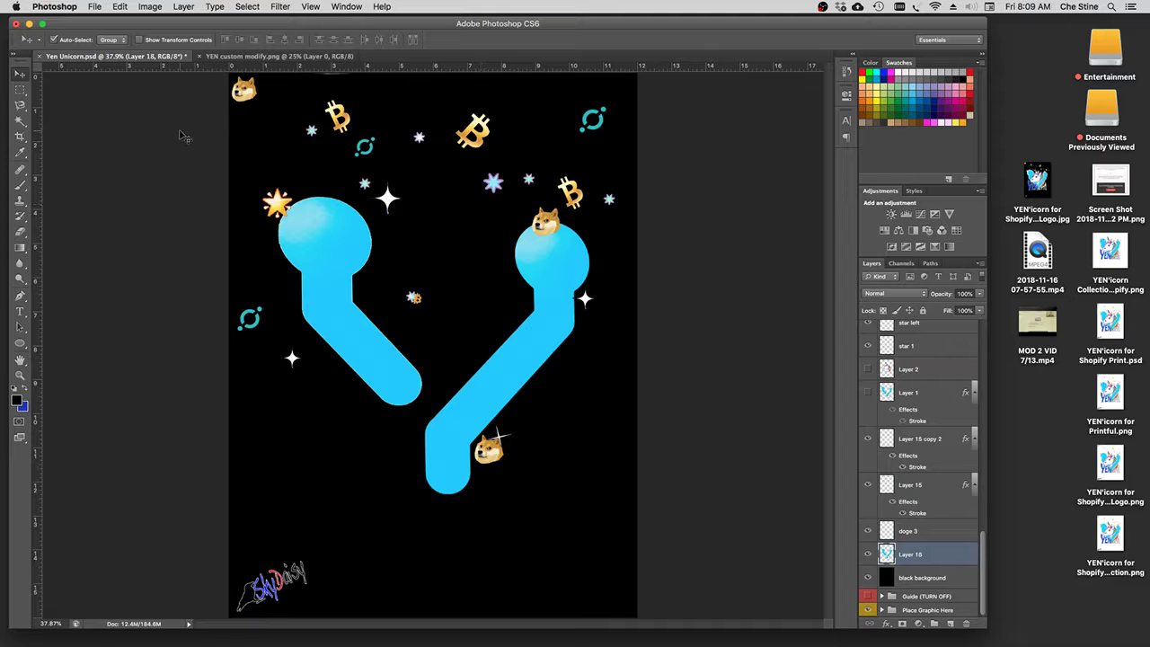
Step: Add an outside Stroke layer style to Layer 18 in near-white, color fdf9f9
{"action": "left_click", "coordinate": [184, 8]}
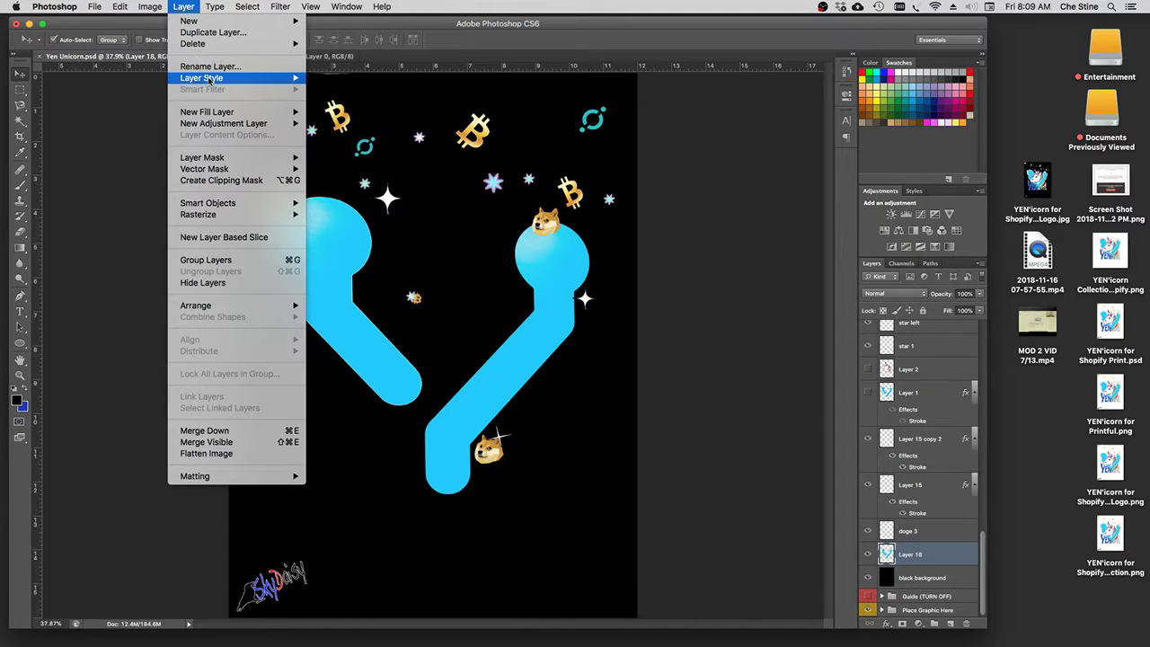
{"action": "mouse_move", "coordinate": [221, 81]}
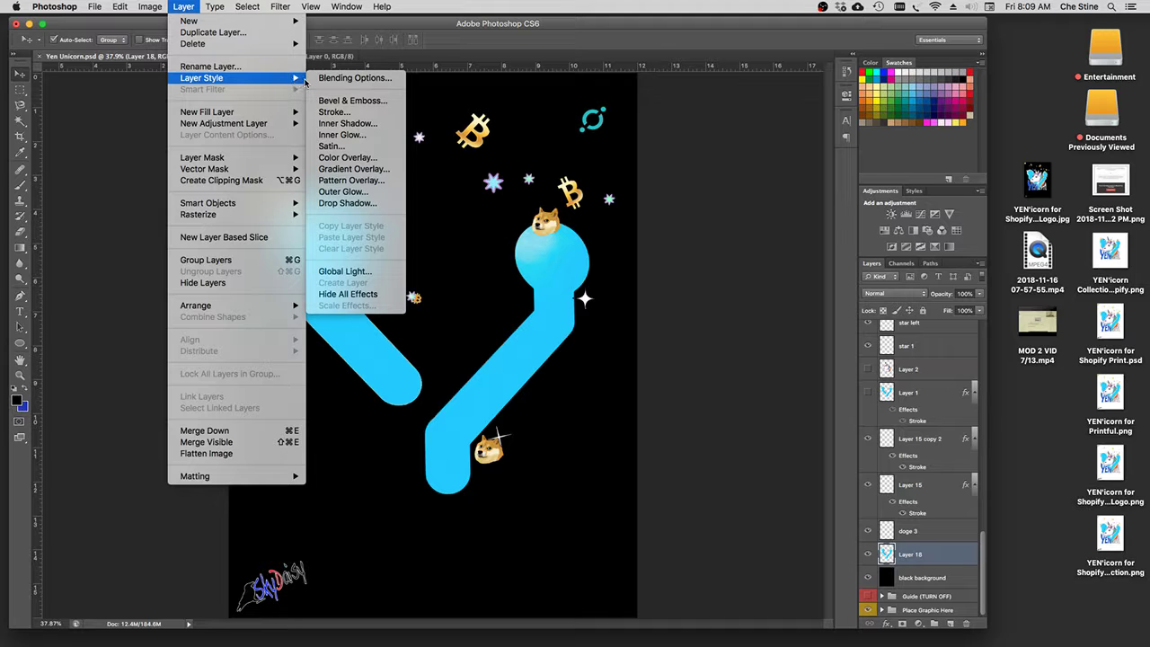
{"action": "left_click", "coordinate": [335, 112]}
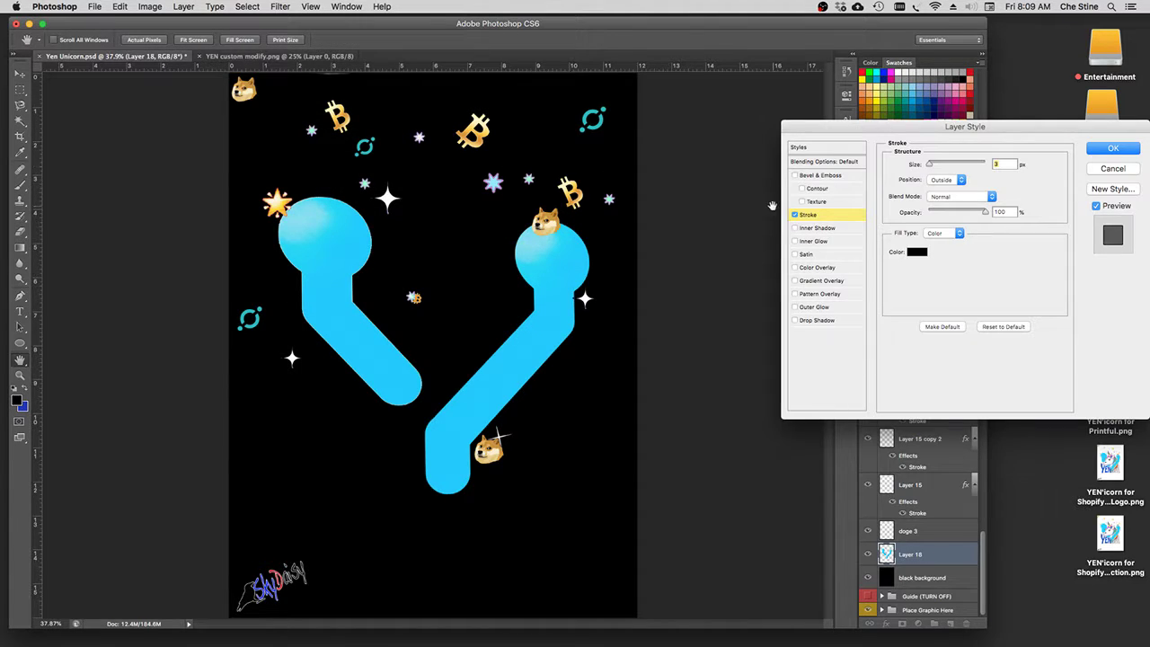
{"action": "left_click", "coordinate": [916, 252]}
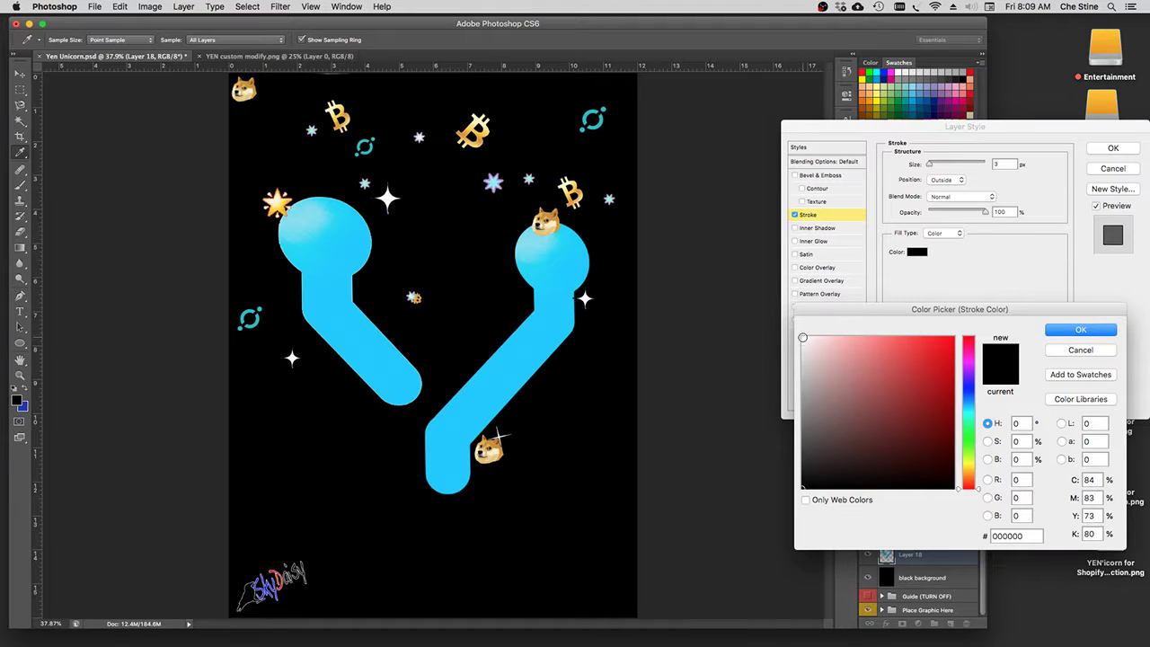
{"action": "left_click", "coordinate": [805, 338]}
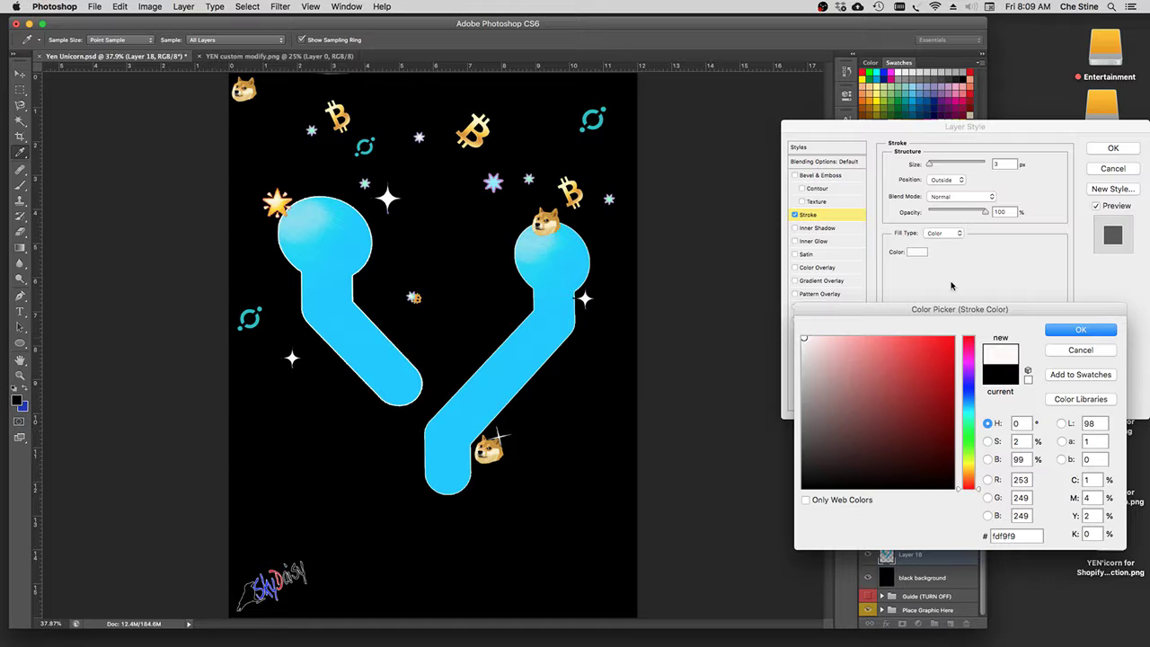
{"action": "left_click", "coordinate": [1078, 333]}
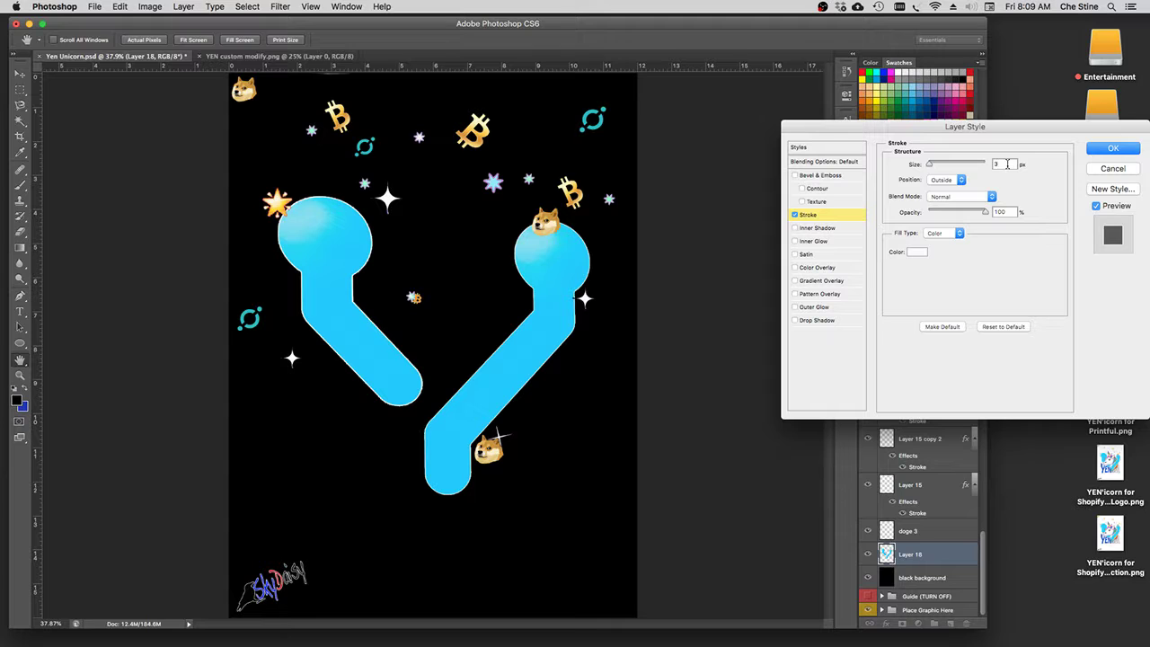
Step: Set the stroke size on Layer 18 to 10 px and apply the layer style
{"action": "key", "text": "BackSpace"}
{"action": "type", "text": "7"}
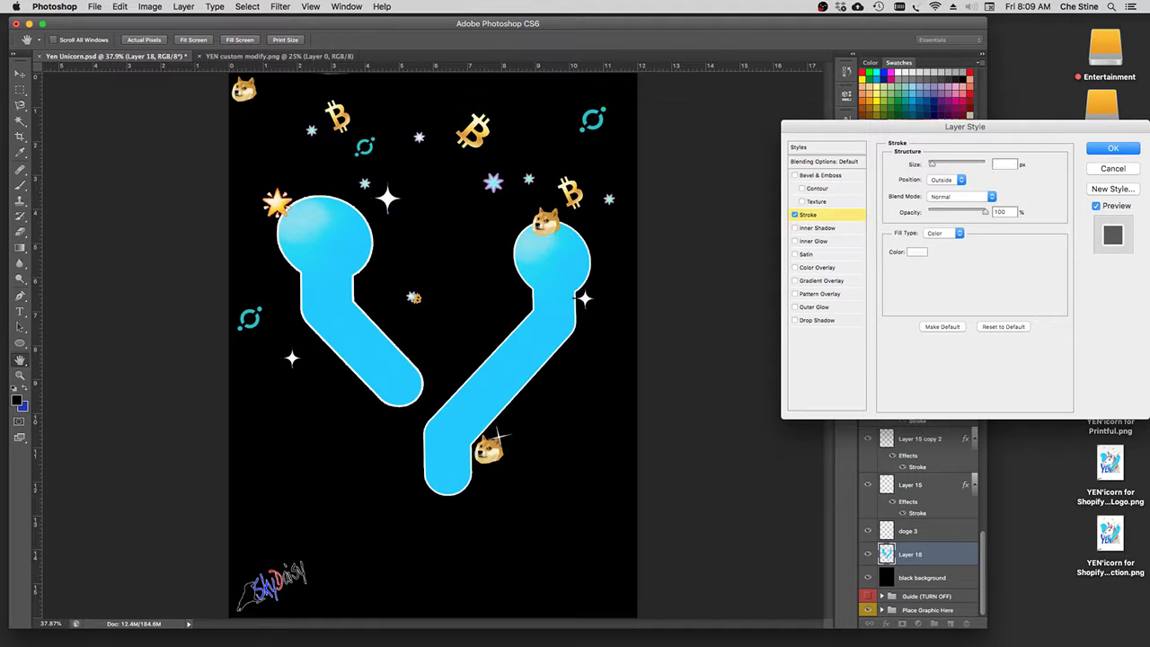
{"action": "type", "text": "10"}
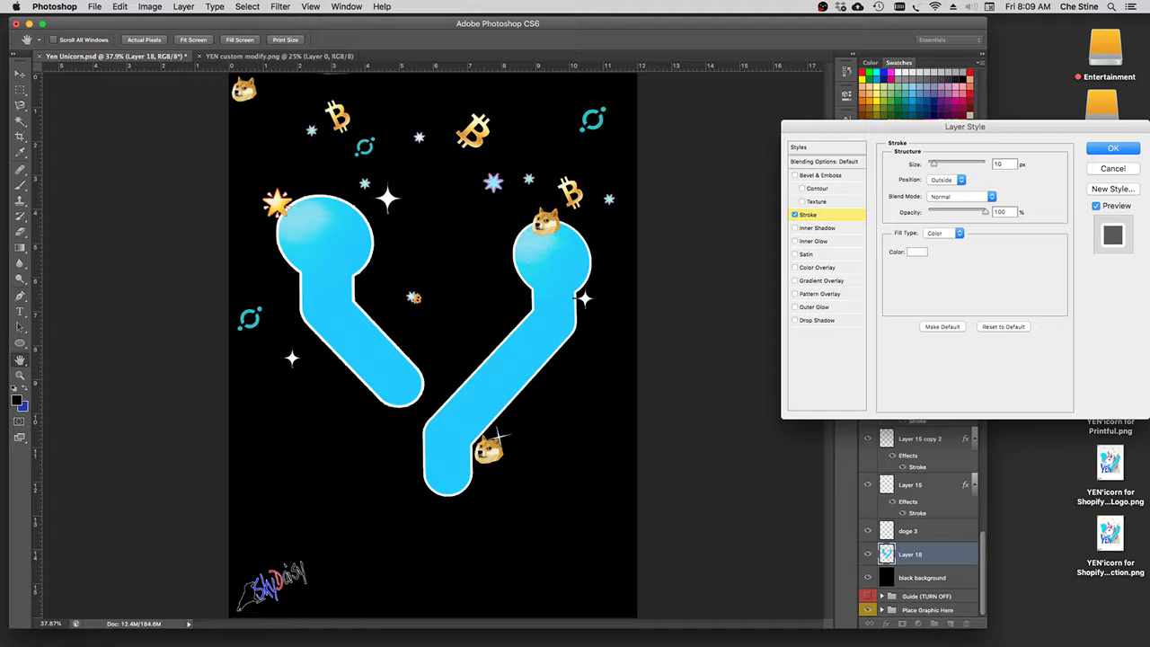
{"action": "key", "text": "Return"}
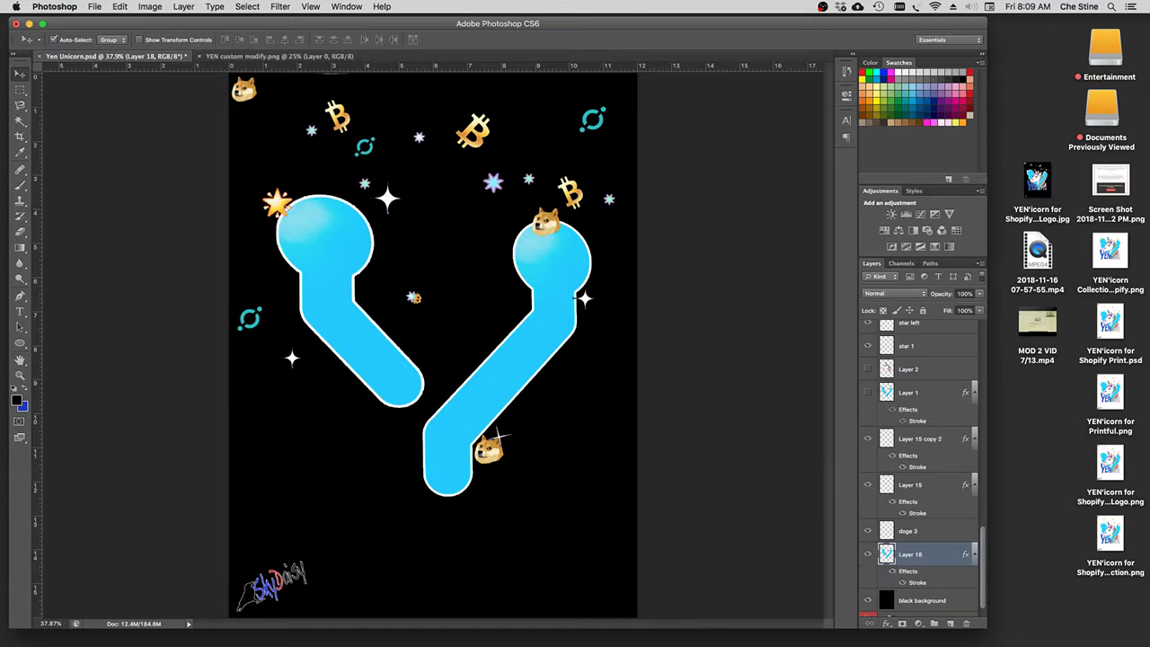
Step: Compare Layer 18's outline with the original Y on Layer 1, and set Layer 18's stroke size to 13 px
{"action": "left_click", "coordinate": [868, 395]}
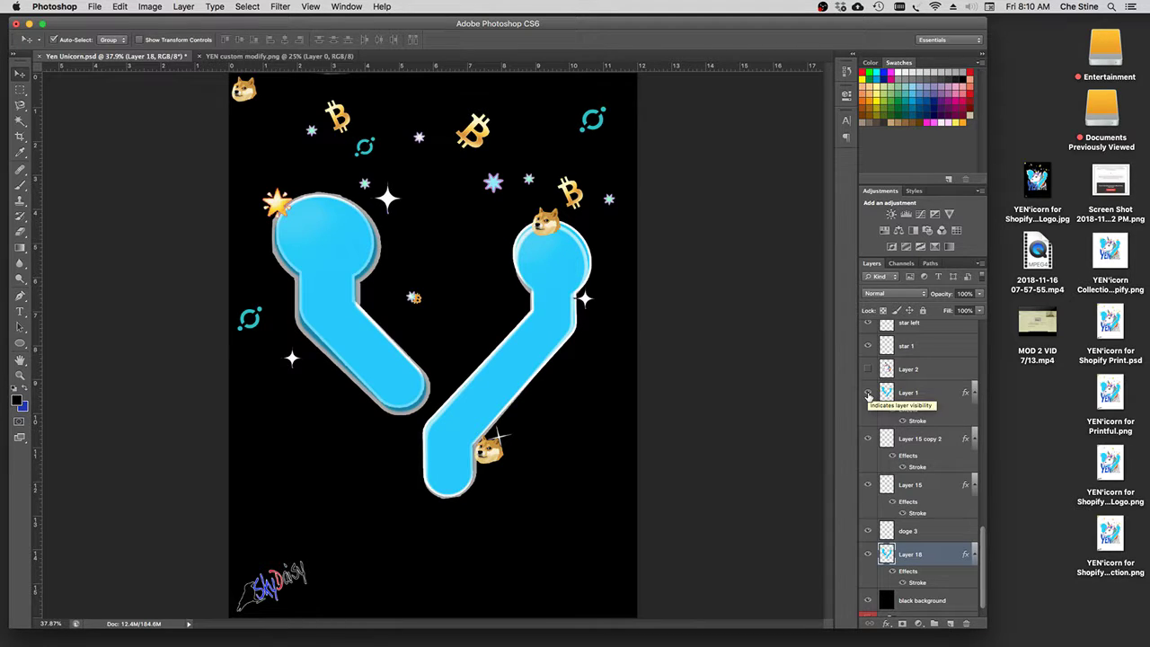
{"action": "left_click", "coordinate": [868, 396]}
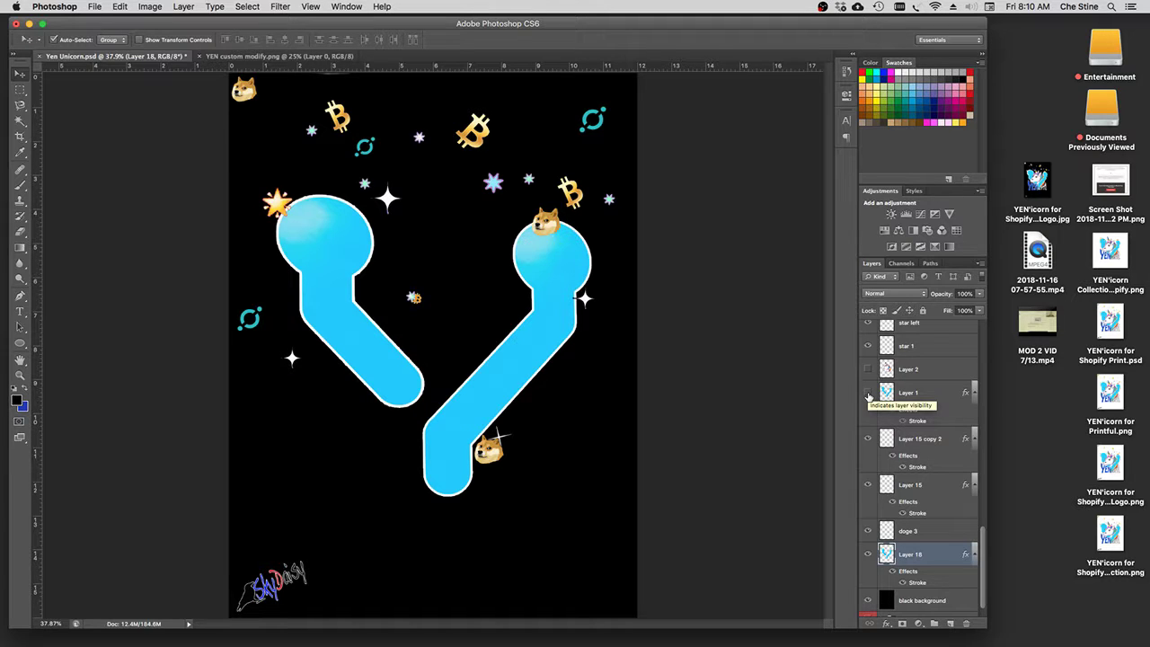
{"action": "double_click", "coordinate": [918, 584]}
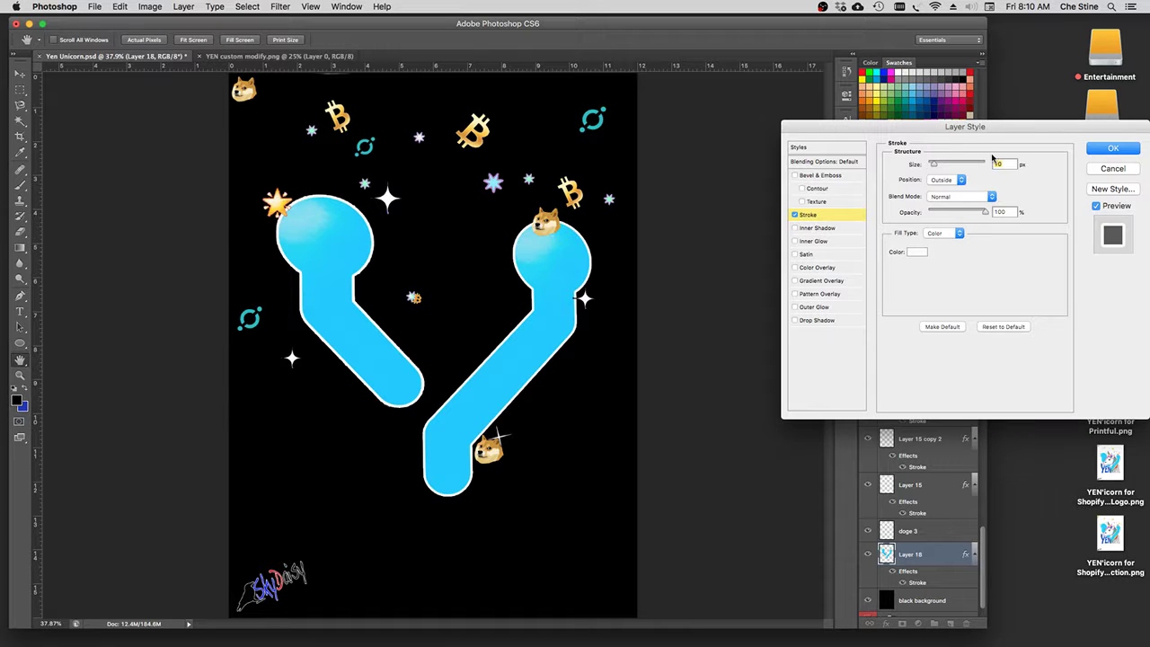
{"action": "left_click", "coordinate": [1001, 164]}
{"action": "key", "text": "BackSpace"}
{"action": "type", "text": "3"}
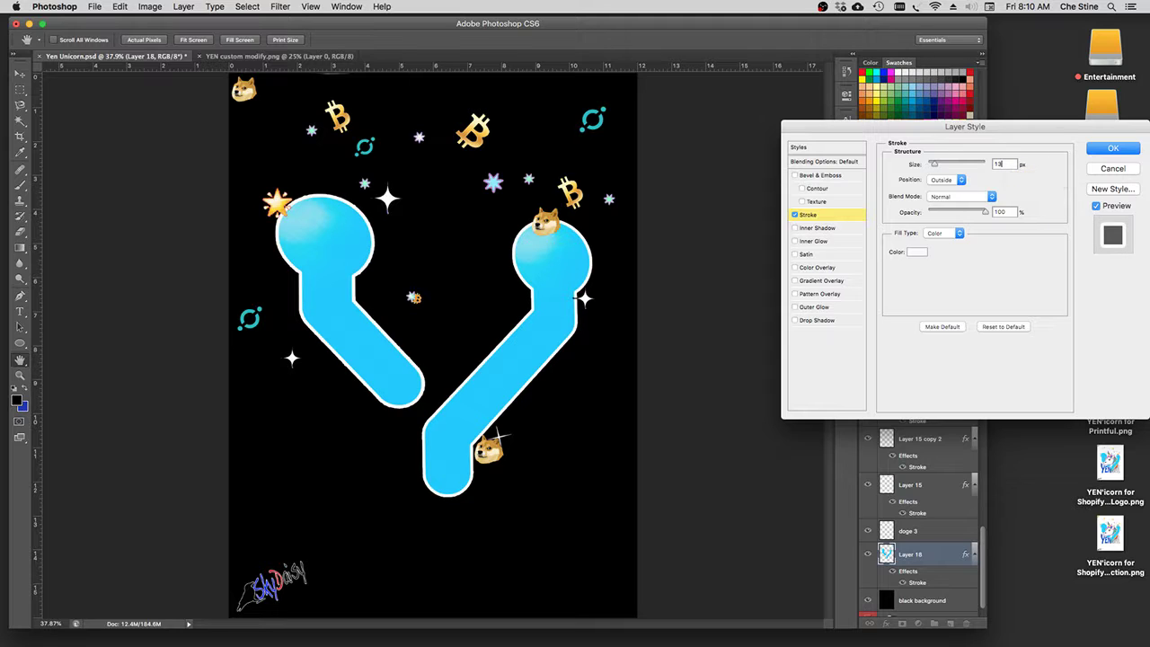
{"action": "left_click", "coordinate": [1108, 147]}
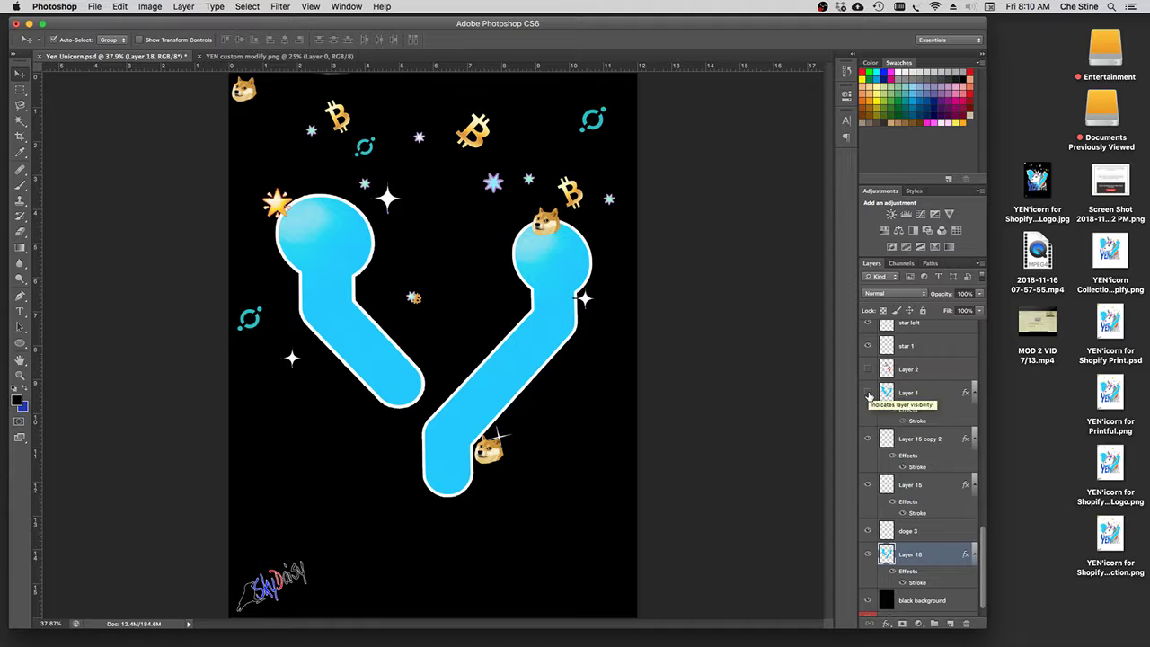
Step: Check Layer 18's outline against Layer 1 again, and set Layer 18's stroke size to 15 px
{"action": "left_click", "coordinate": [868, 394]}
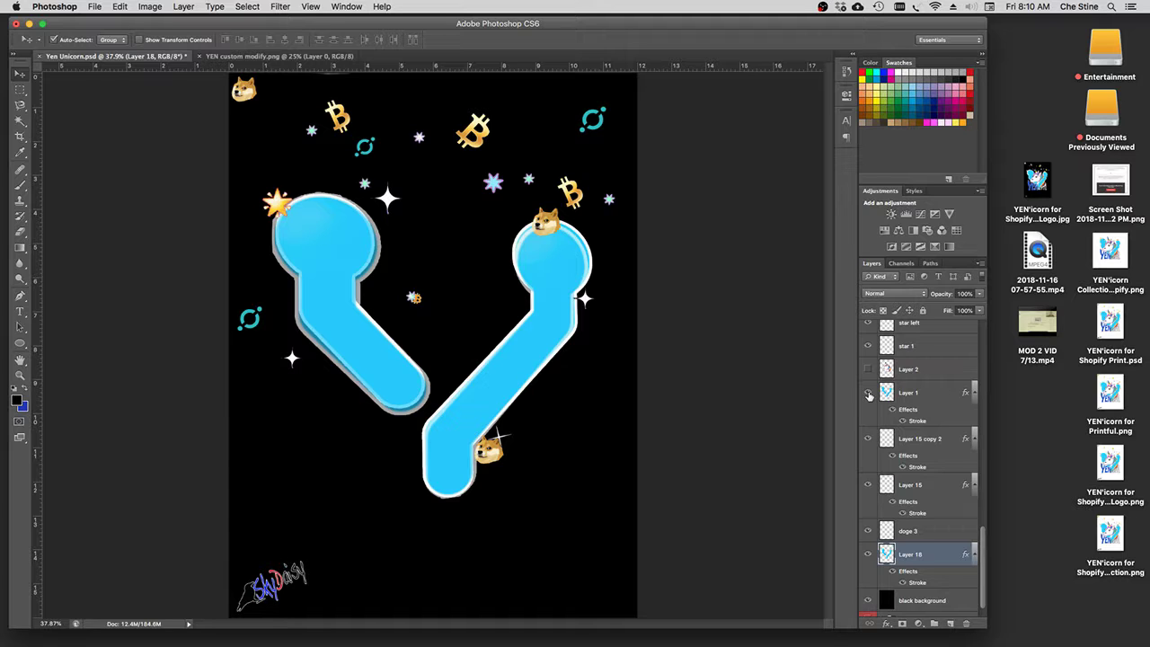
{"action": "left_click", "coordinate": [868, 393]}
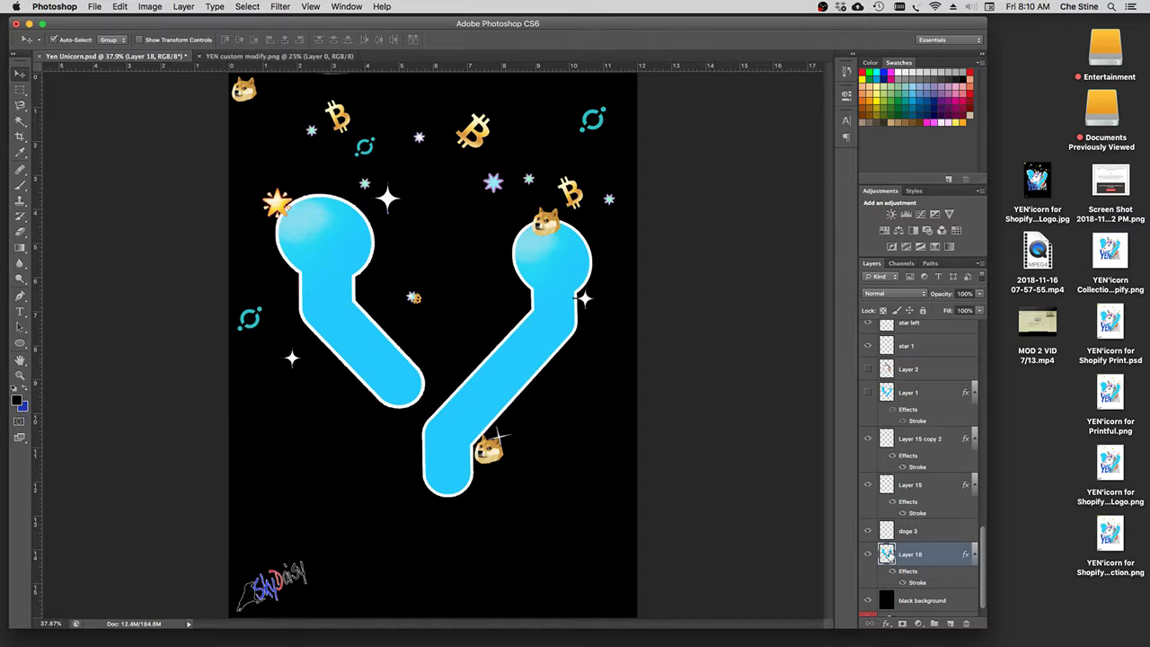
{"action": "double_click", "coordinate": [916, 582]}
{"action": "left_click", "coordinate": [1008, 164]}
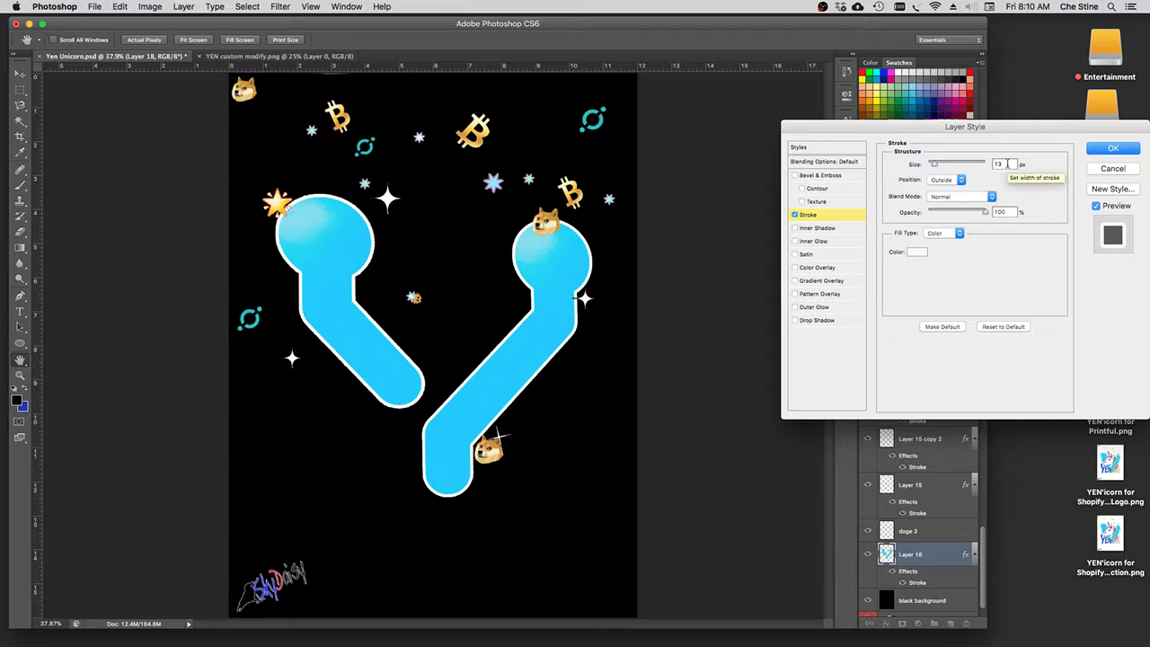
{"action": "key", "text": "BackSpace"}
{"action": "type", "text": "5"}
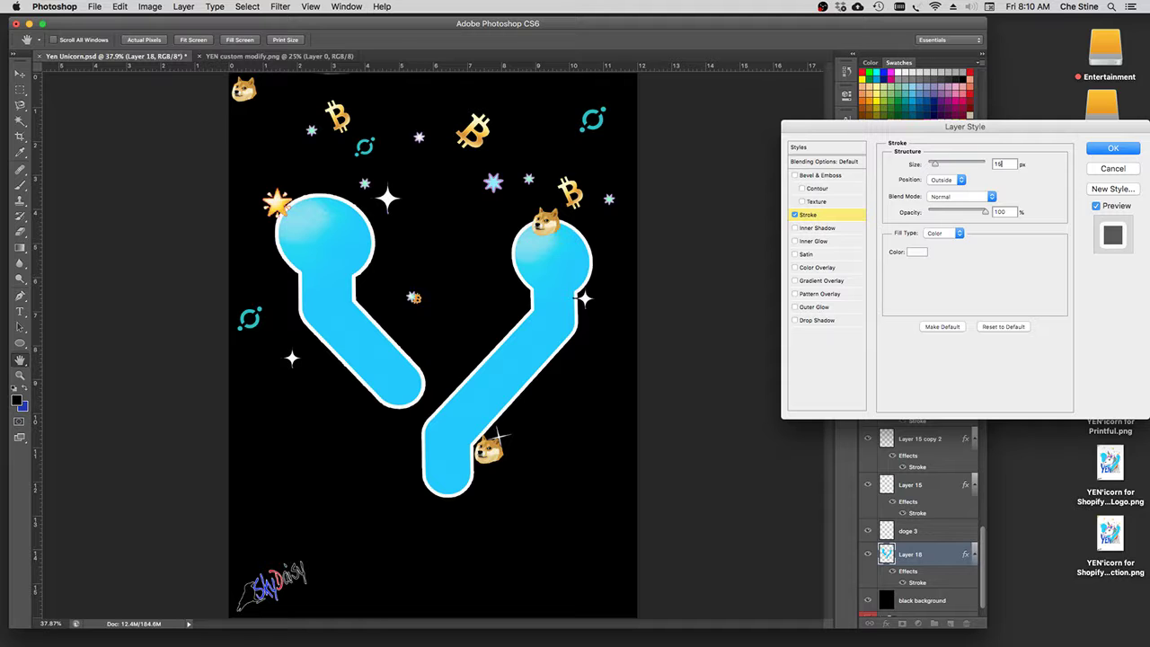
{"action": "key", "text": "Return"}
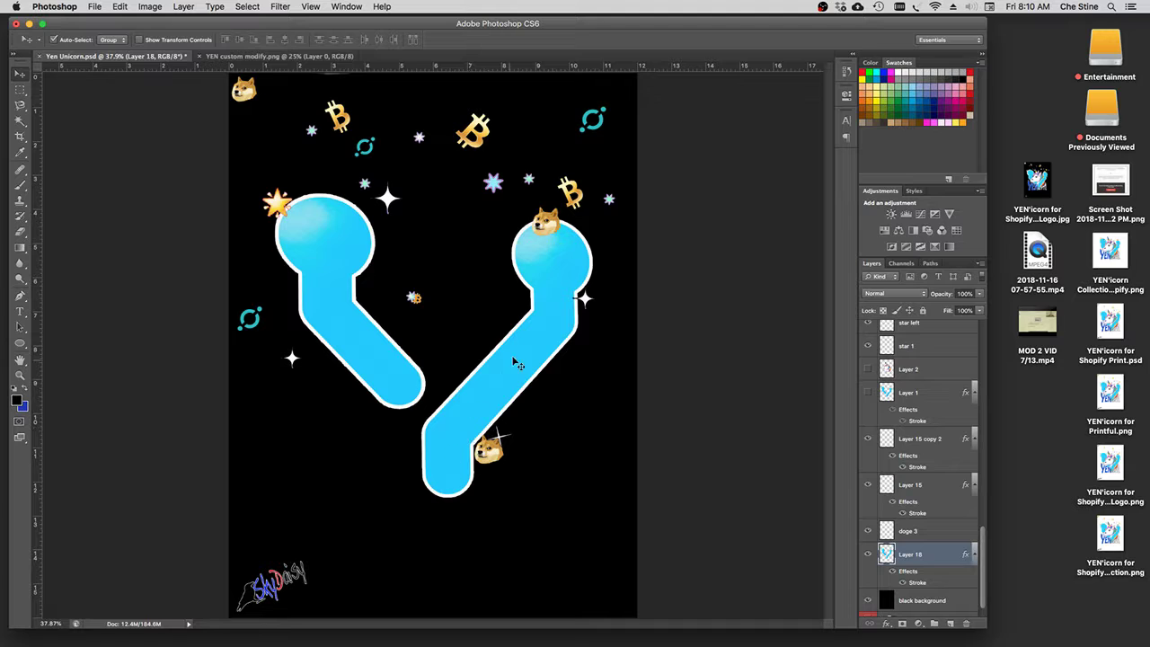
Step: Show the unicorn head on Layer 2 and the original Y on Layer 1
{"action": "left_click", "coordinate": [867, 370]}
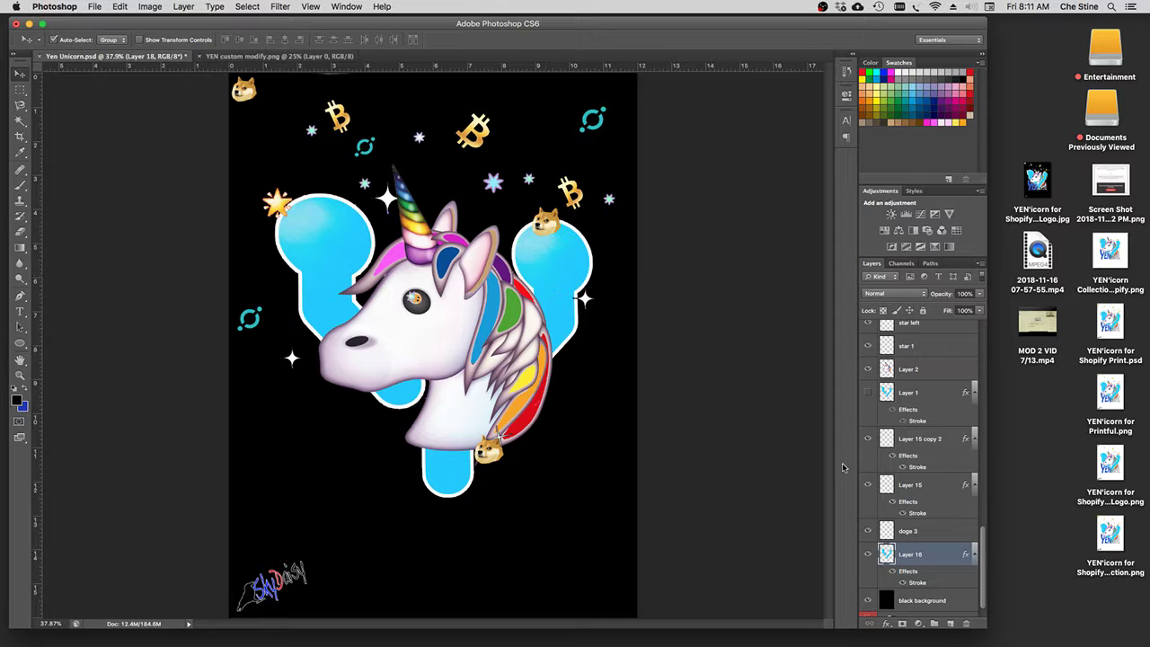
{"action": "left_click", "coordinate": [867, 396]}
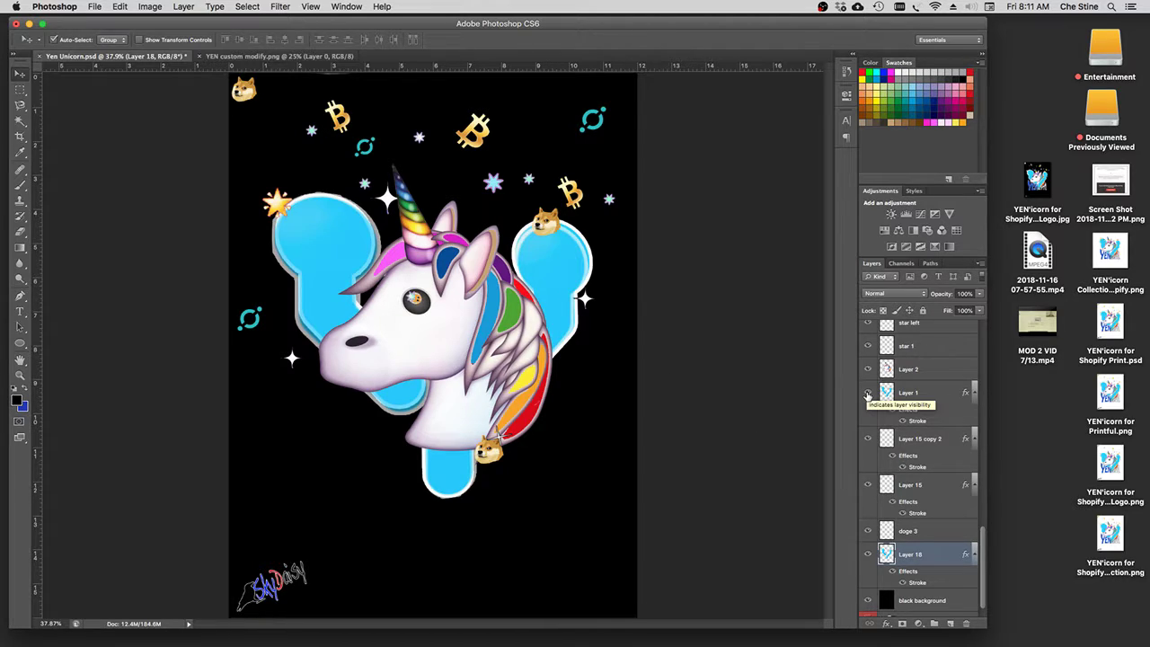
Step: Show the long blue arm of the Y on Layer 5 over the unicorn, and hide it again
{"action": "scroll", "coordinate": [868, 395], "scroll_direction": "up", "scroll_amount": 5}
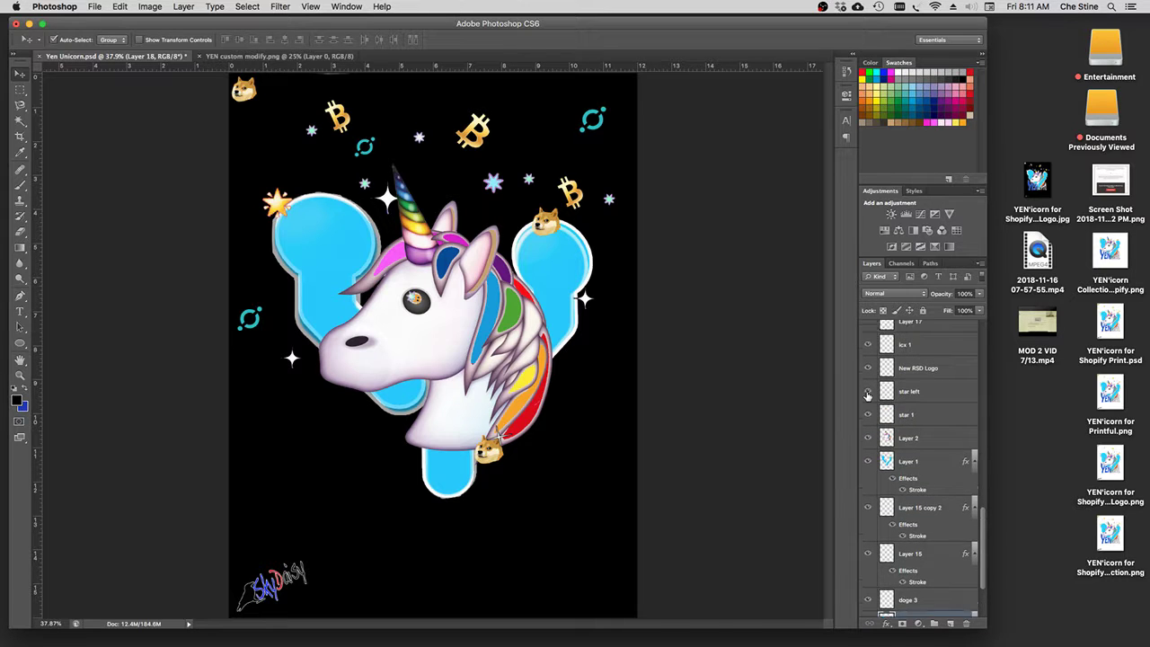
{"action": "scroll", "coordinate": [867, 395], "scroll_direction": "up", "scroll_amount": 5}
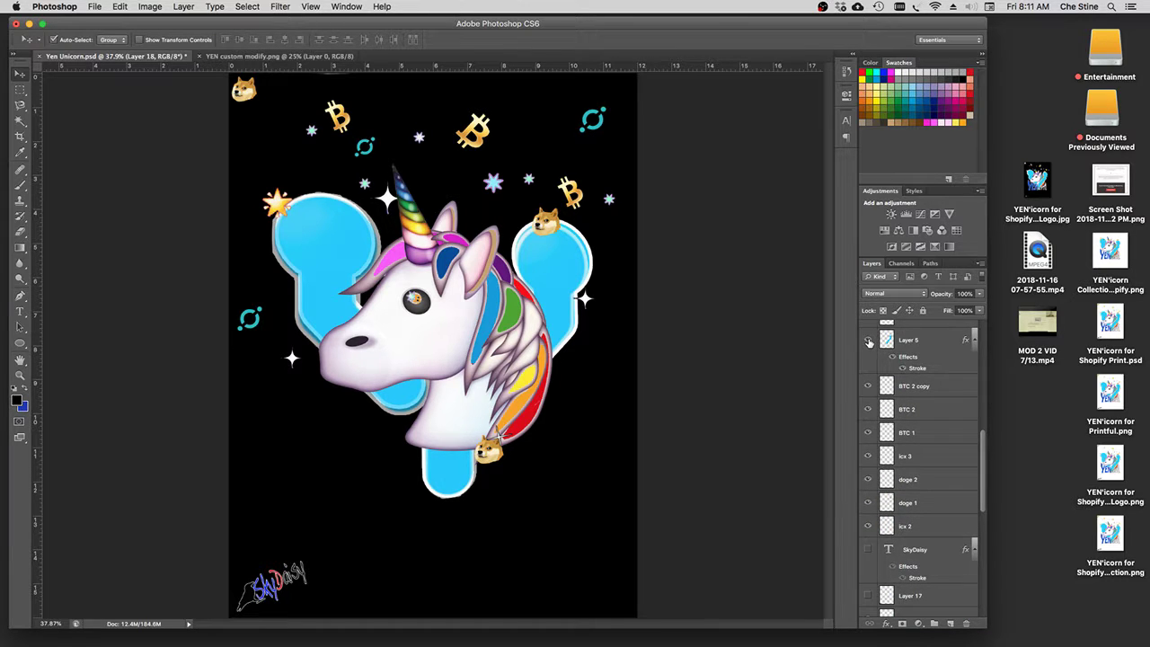
{"action": "left_click", "coordinate": [868, 342]}
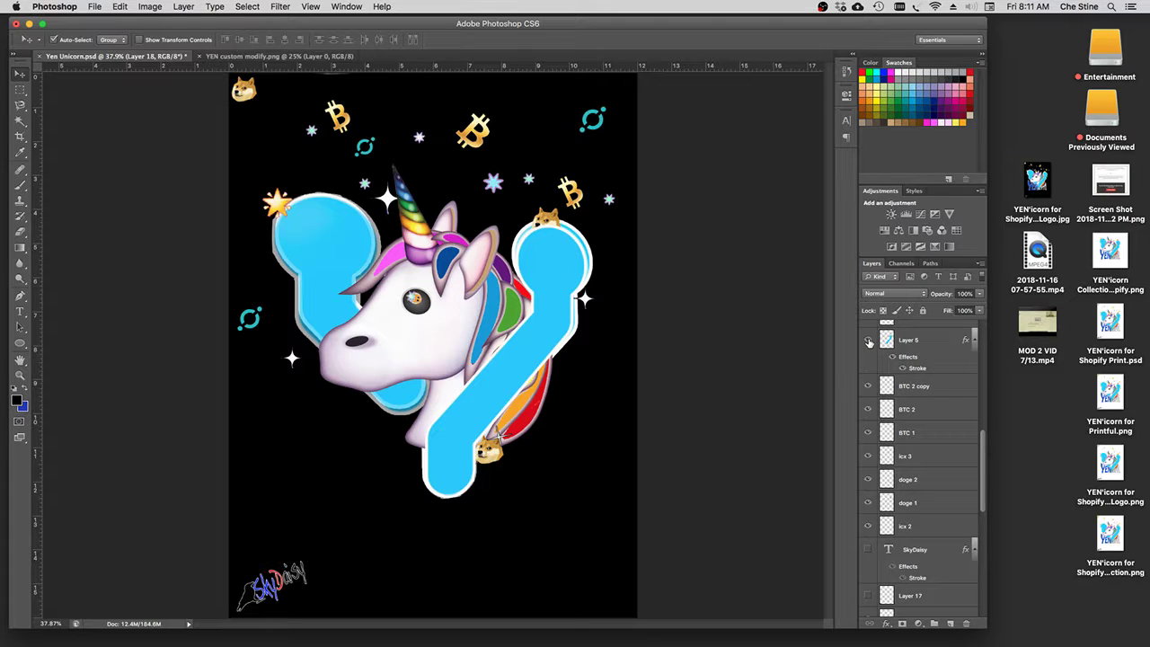
{"action": "left_click", "coordinate": [869, 341]}
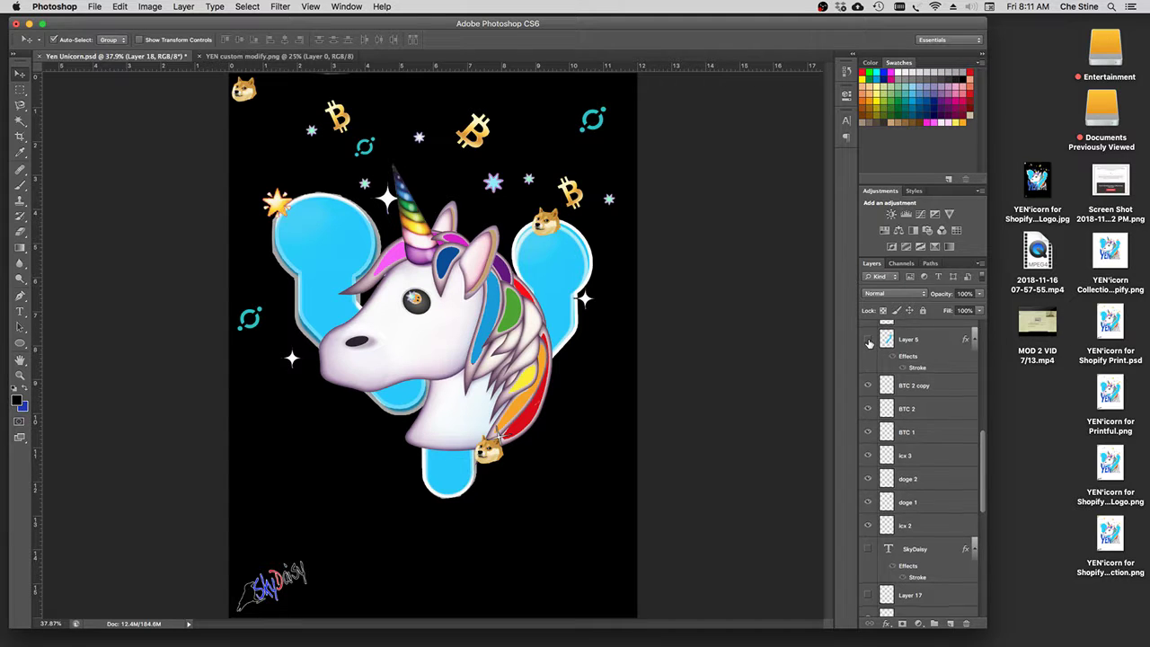
Step: Show the SkyDaisy text layer, and return to Layer 18 in the layer stack
{"action": "scroll", "coordinate": [868, 343], "scroll_direction": "down", "scroll_amount": 5}
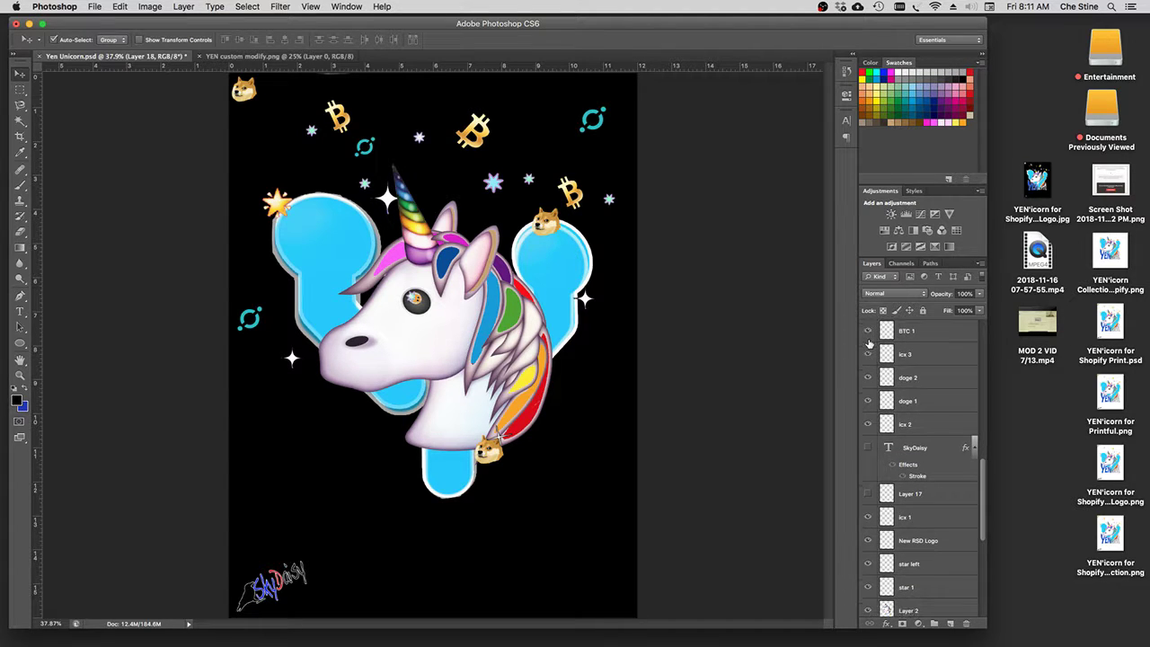
{"action": "scroll", "coordinate": [869, 343], "scroll_direction": "down", "scroll_amount": 1}
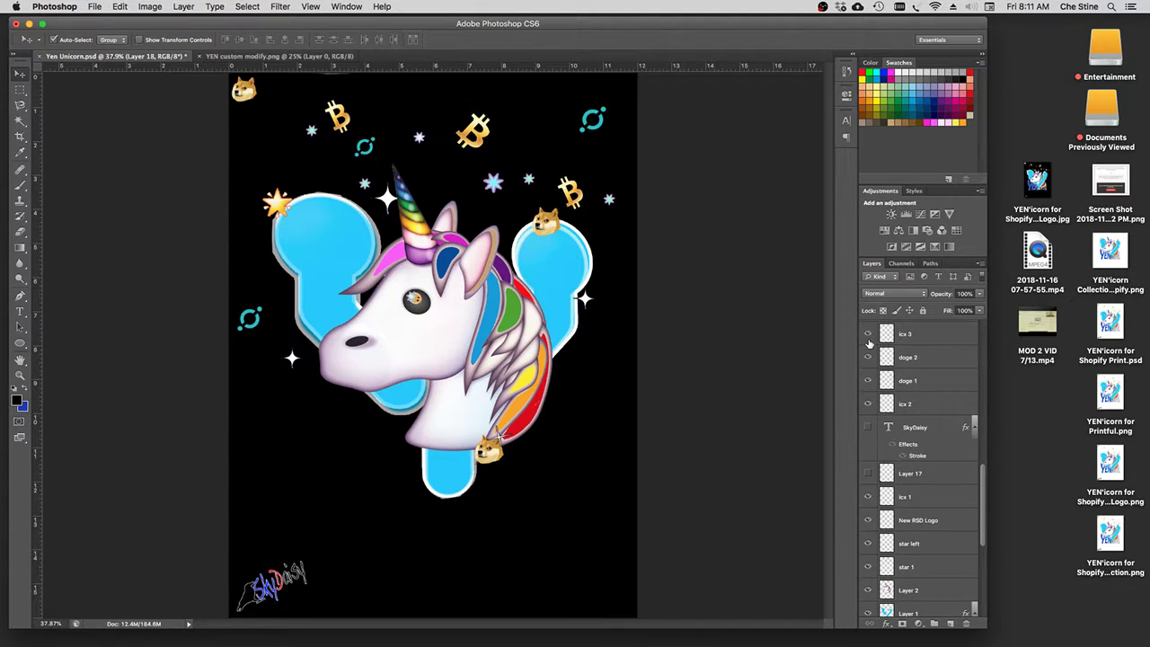
{"action": "left_click", "coordinate": [867, 428]}
{"action": "scroll", "coordinate": [868, 430], "scroll_direction": "down", "scroll_amount": 5}
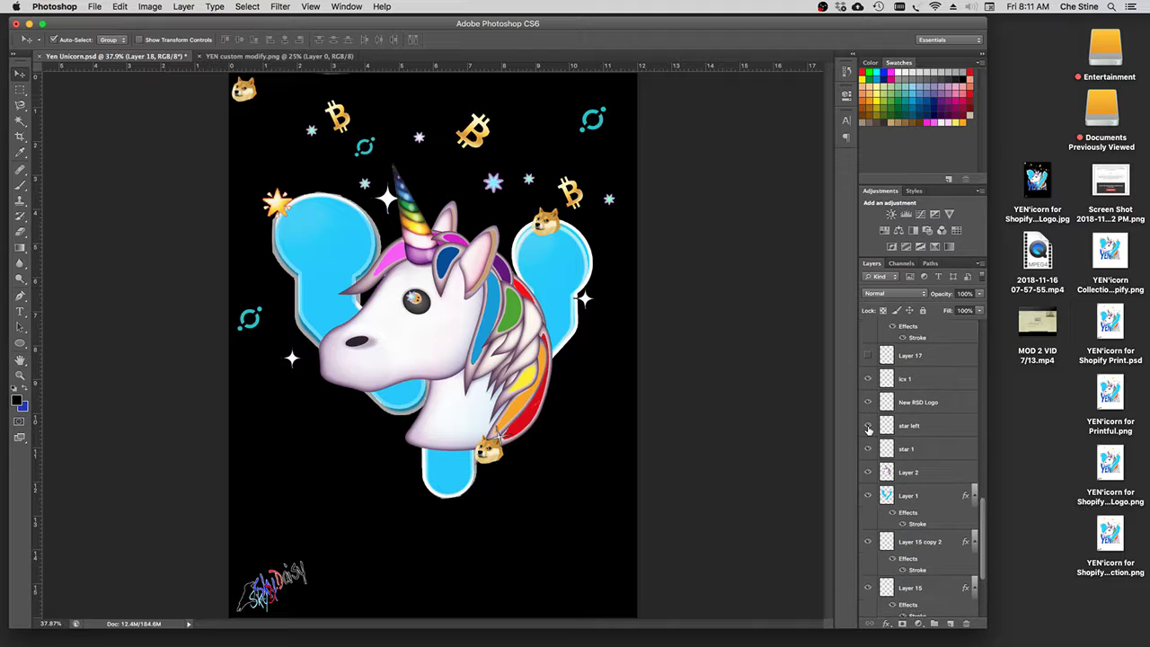
{"action": "scroll", "coordinate": [868, 430], "scroll_direction": "down", "scroll_amount": 5}
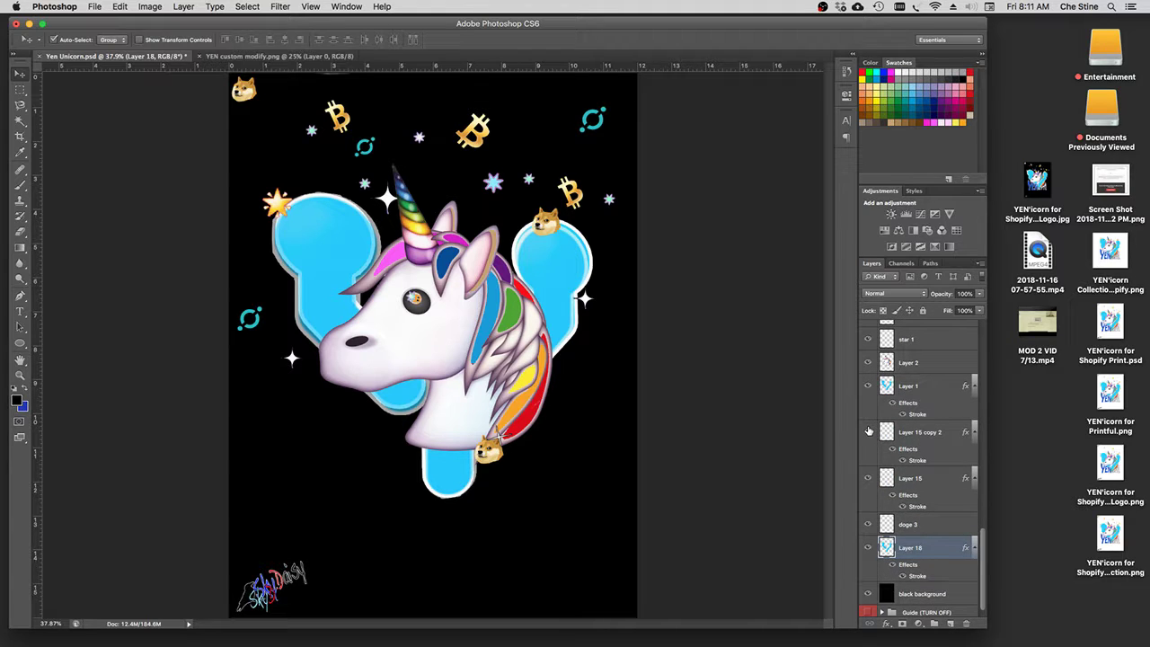